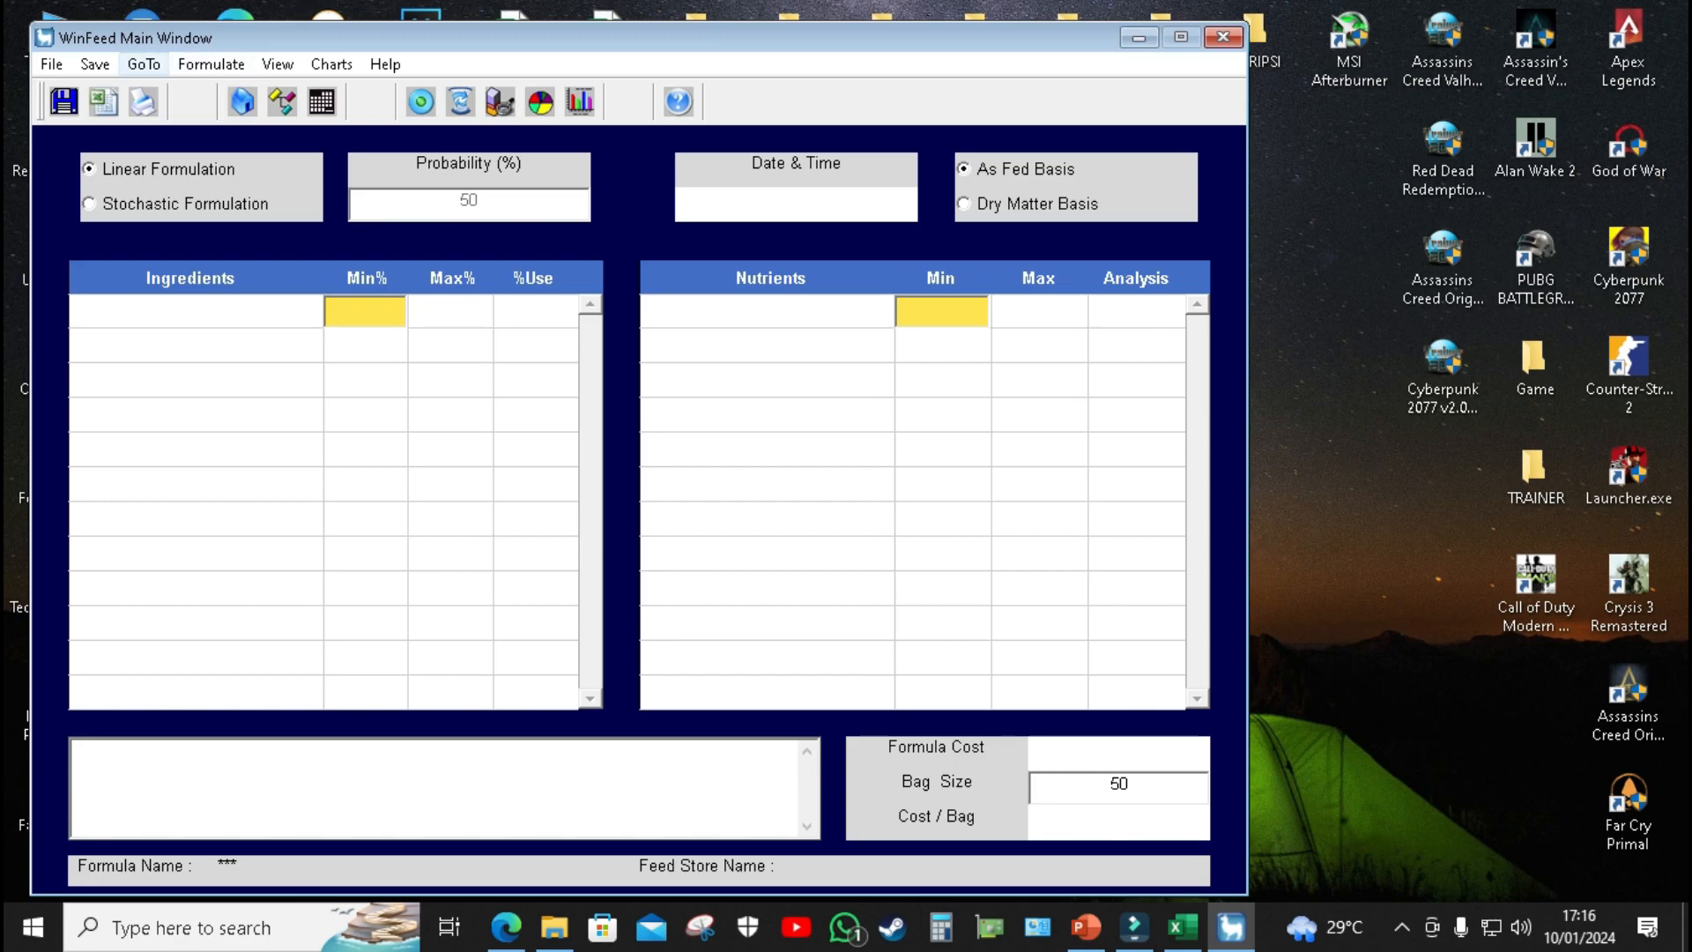
Step: Open the Feed Store window and add a new ingredient named Jagung
{"action": "left_click", "coordinate": [143, 64]}
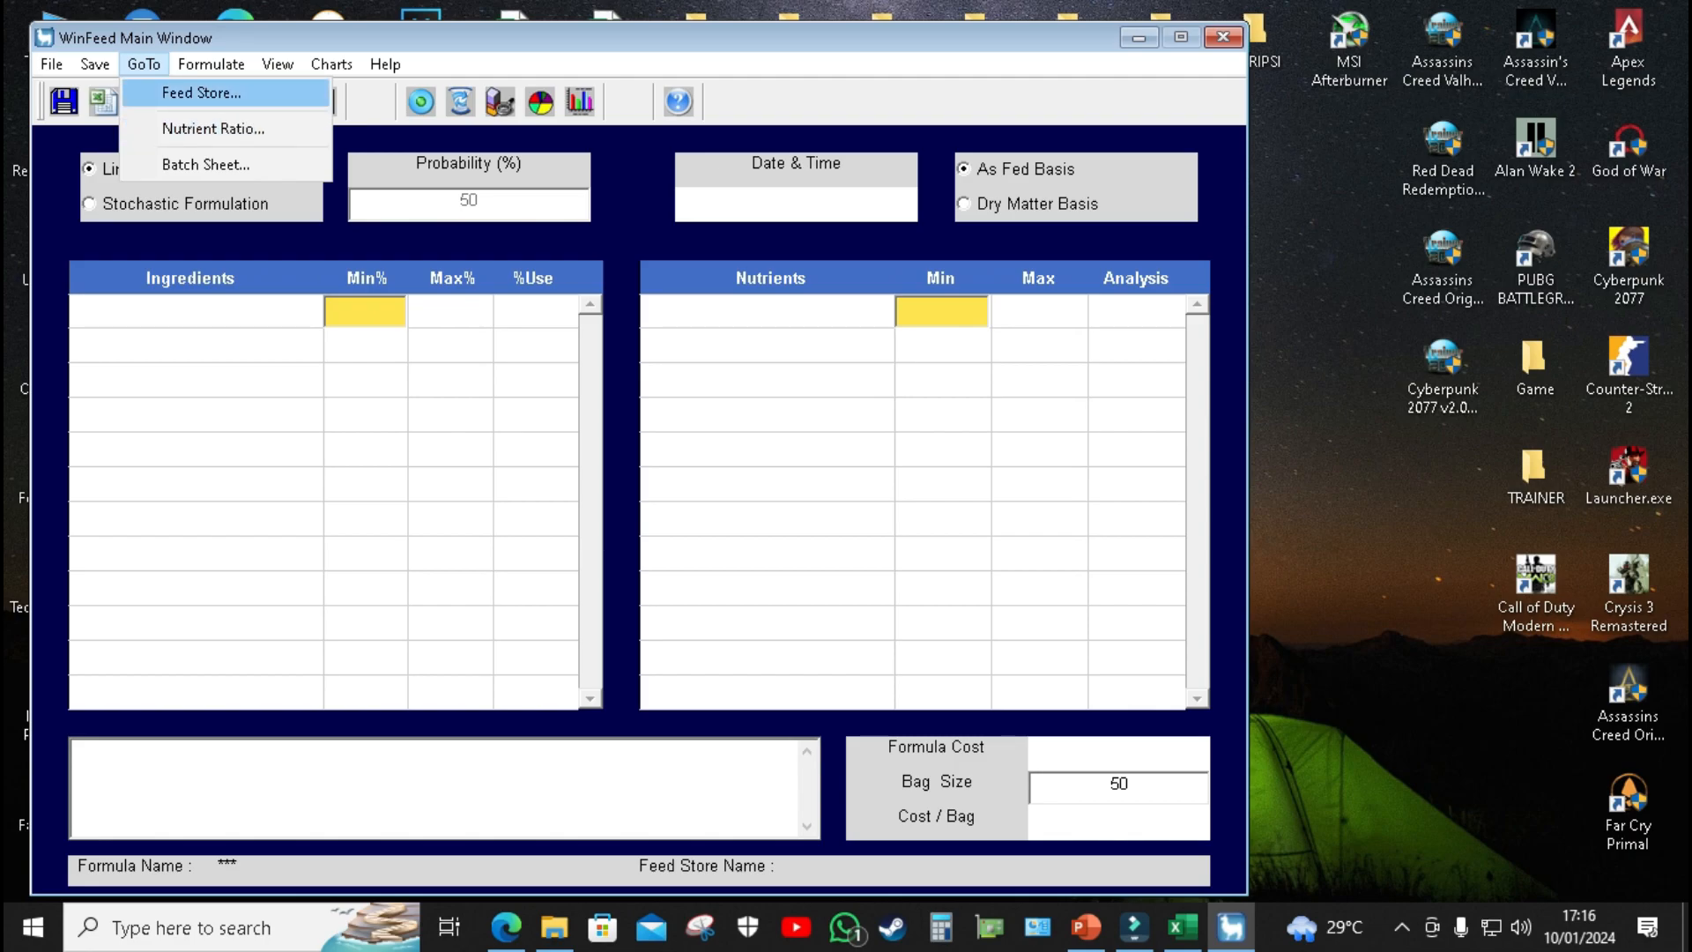
{"action": "key", "text": "Escape"}
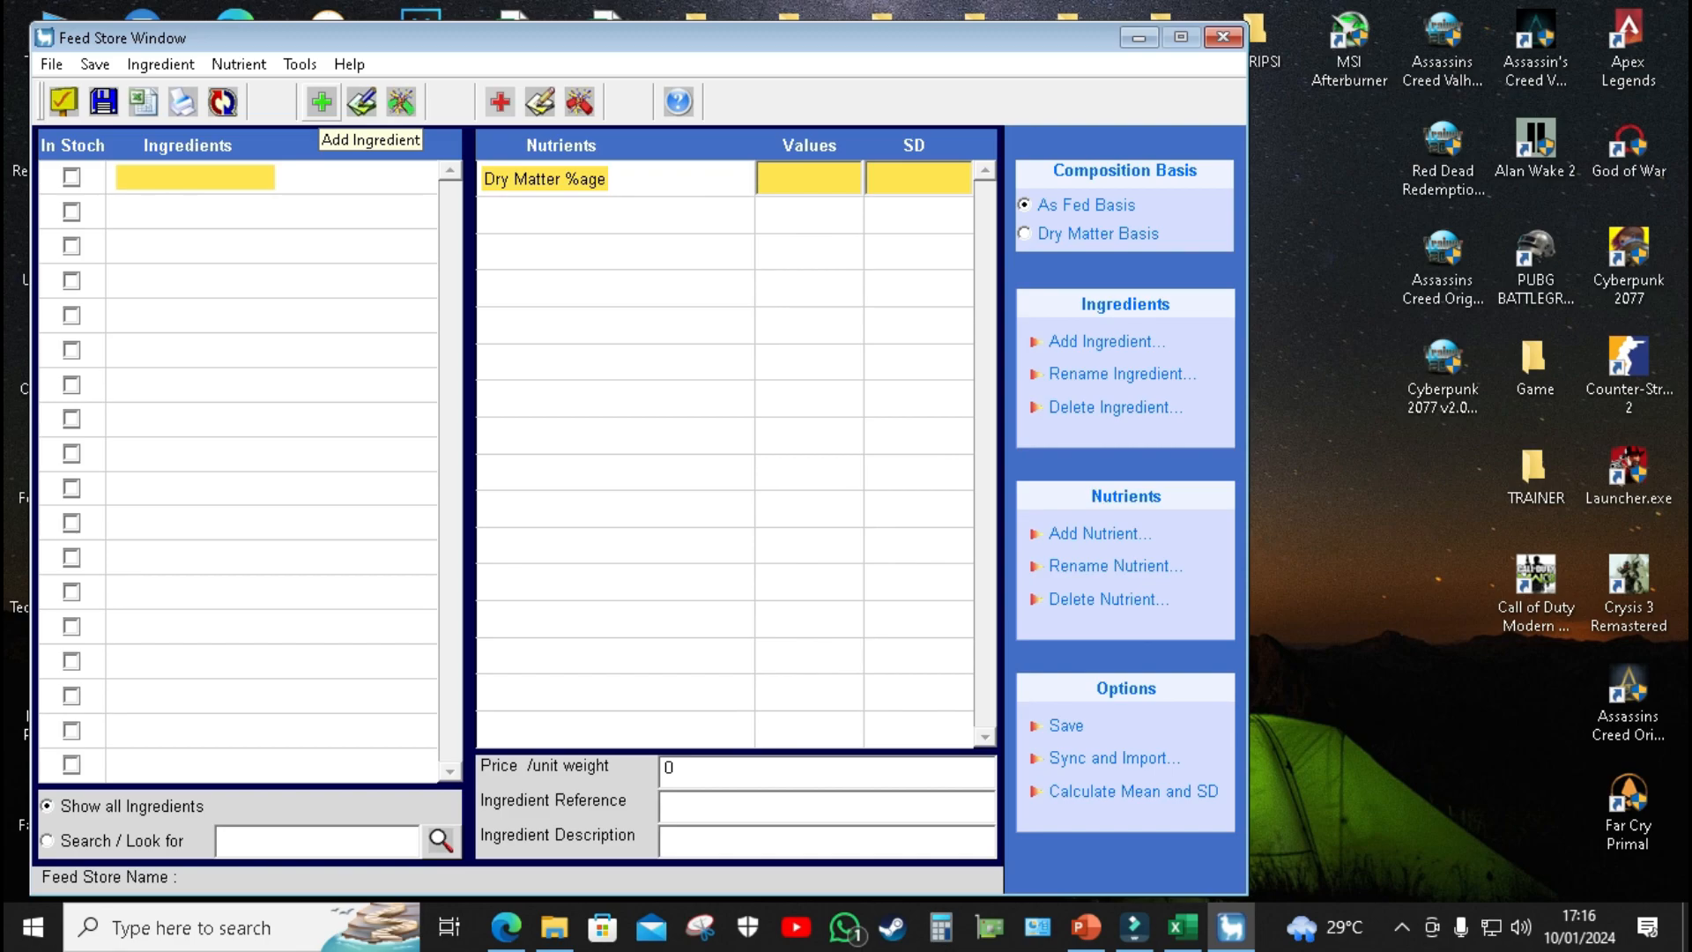
{"action": "left_click", "coordinate": [322, 101]}
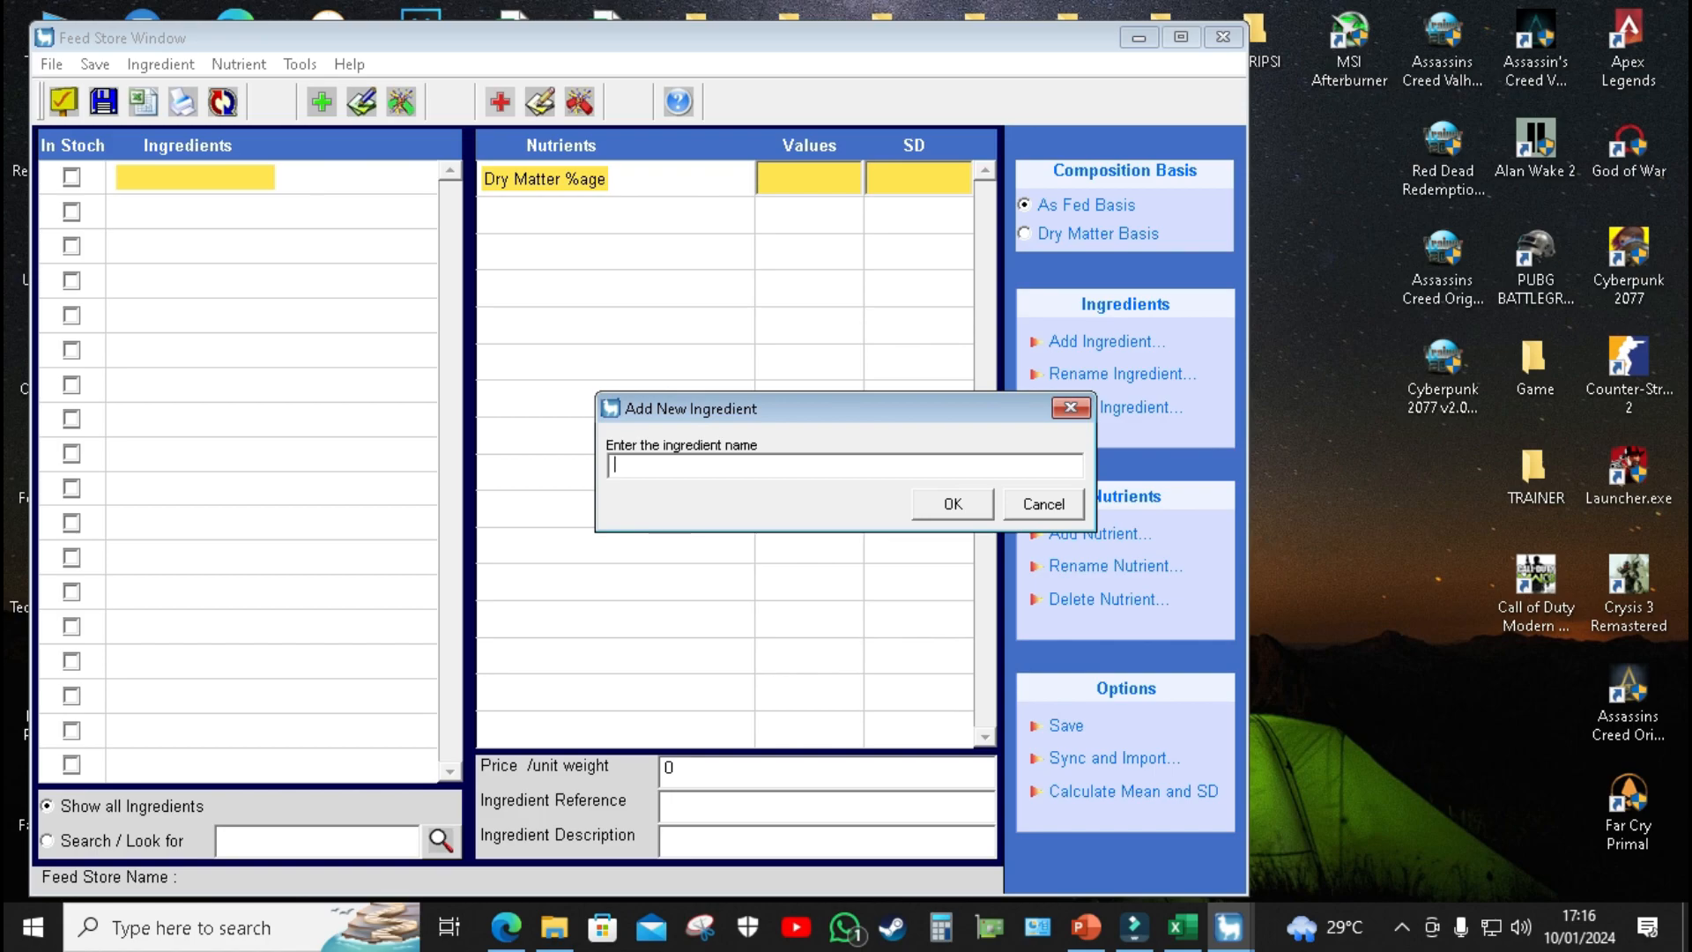
{"action": "type", "text": "Jagung"}
{"action": "key", "text": "Return"}
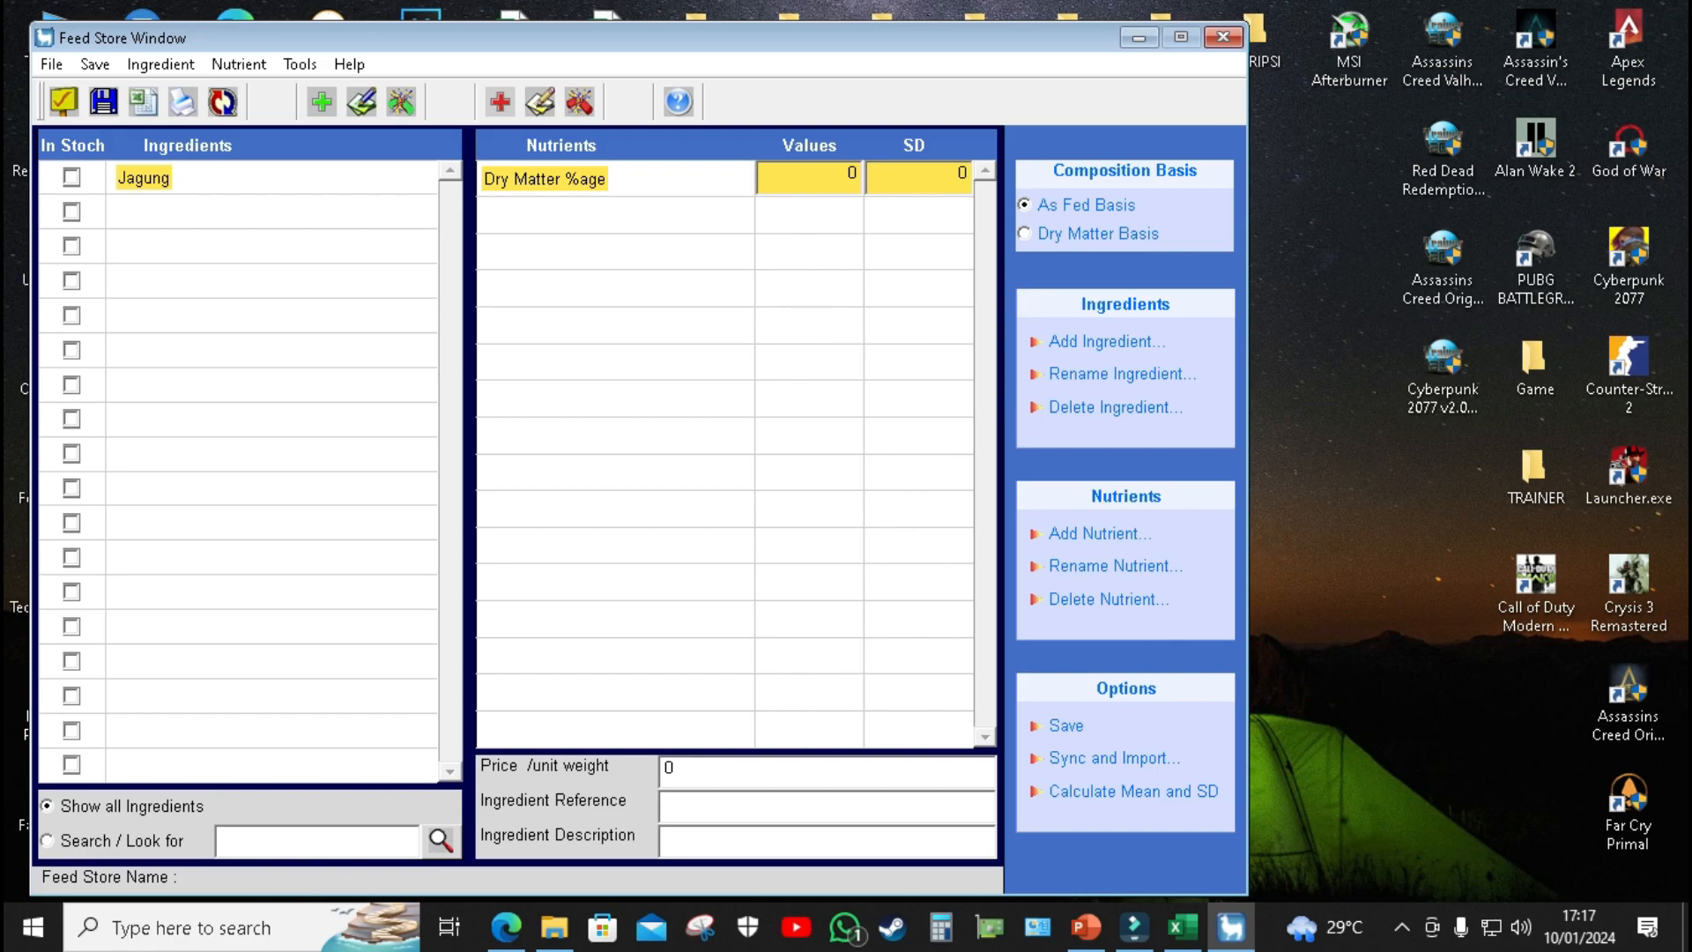
Step: Add a nutrient named Protein in the row below Dry Matter %age
{"action": "left_click", "coordinate": [561, 215]}
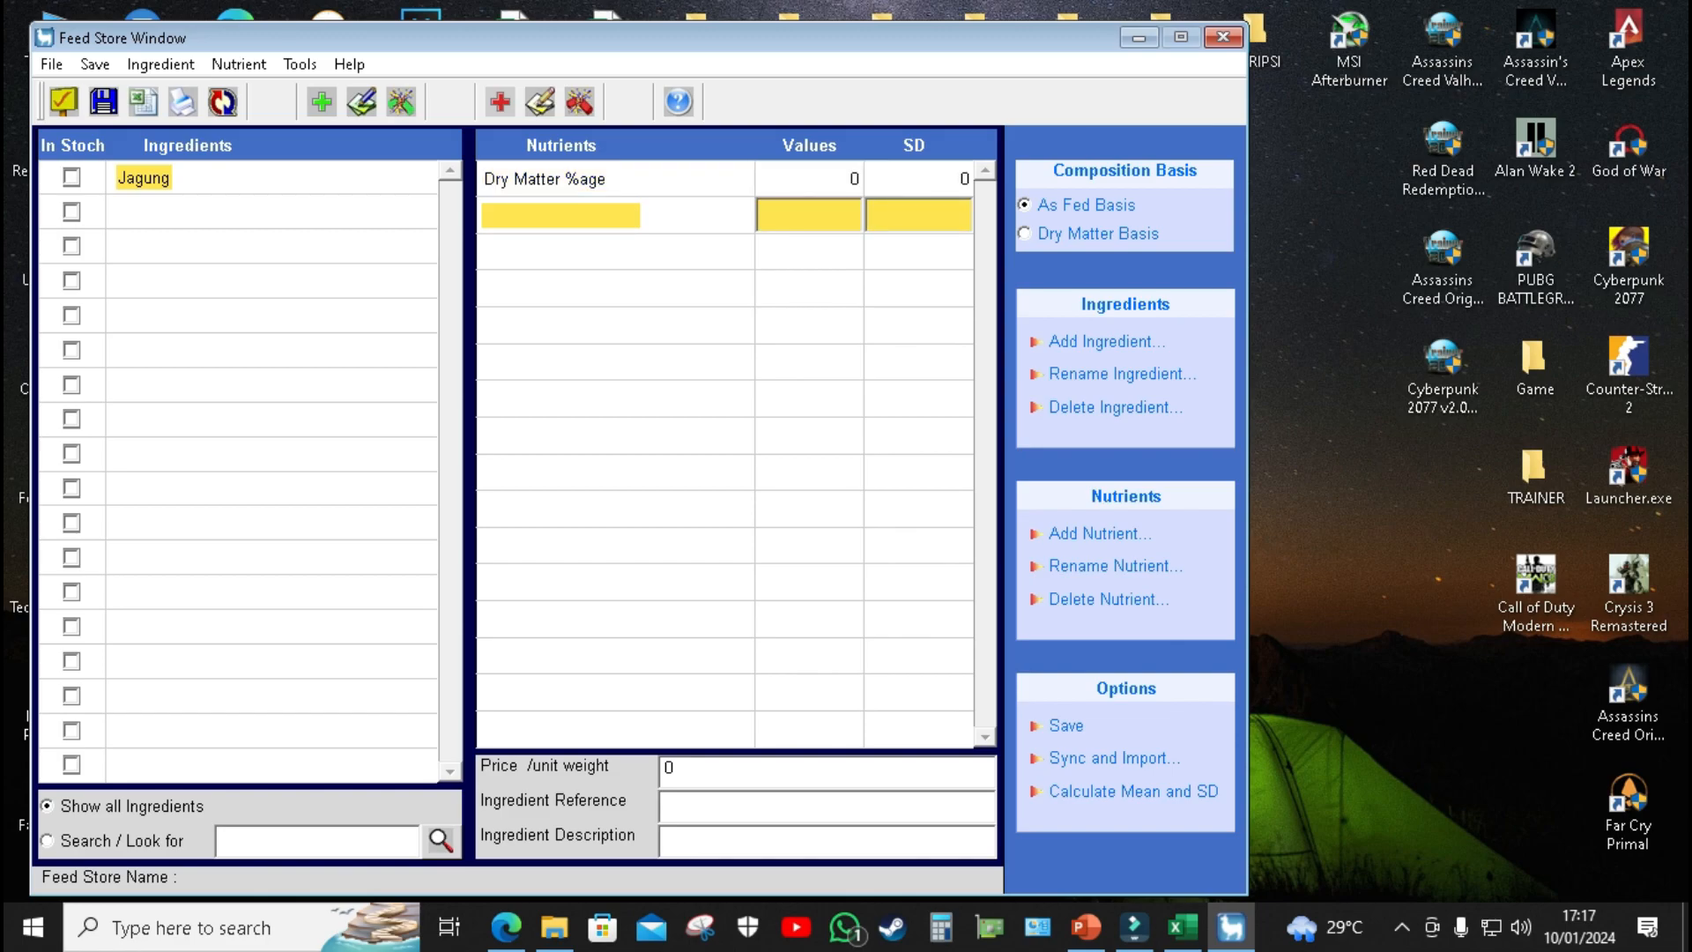
{"action": "right_click", "coordinate": [635, 216]}
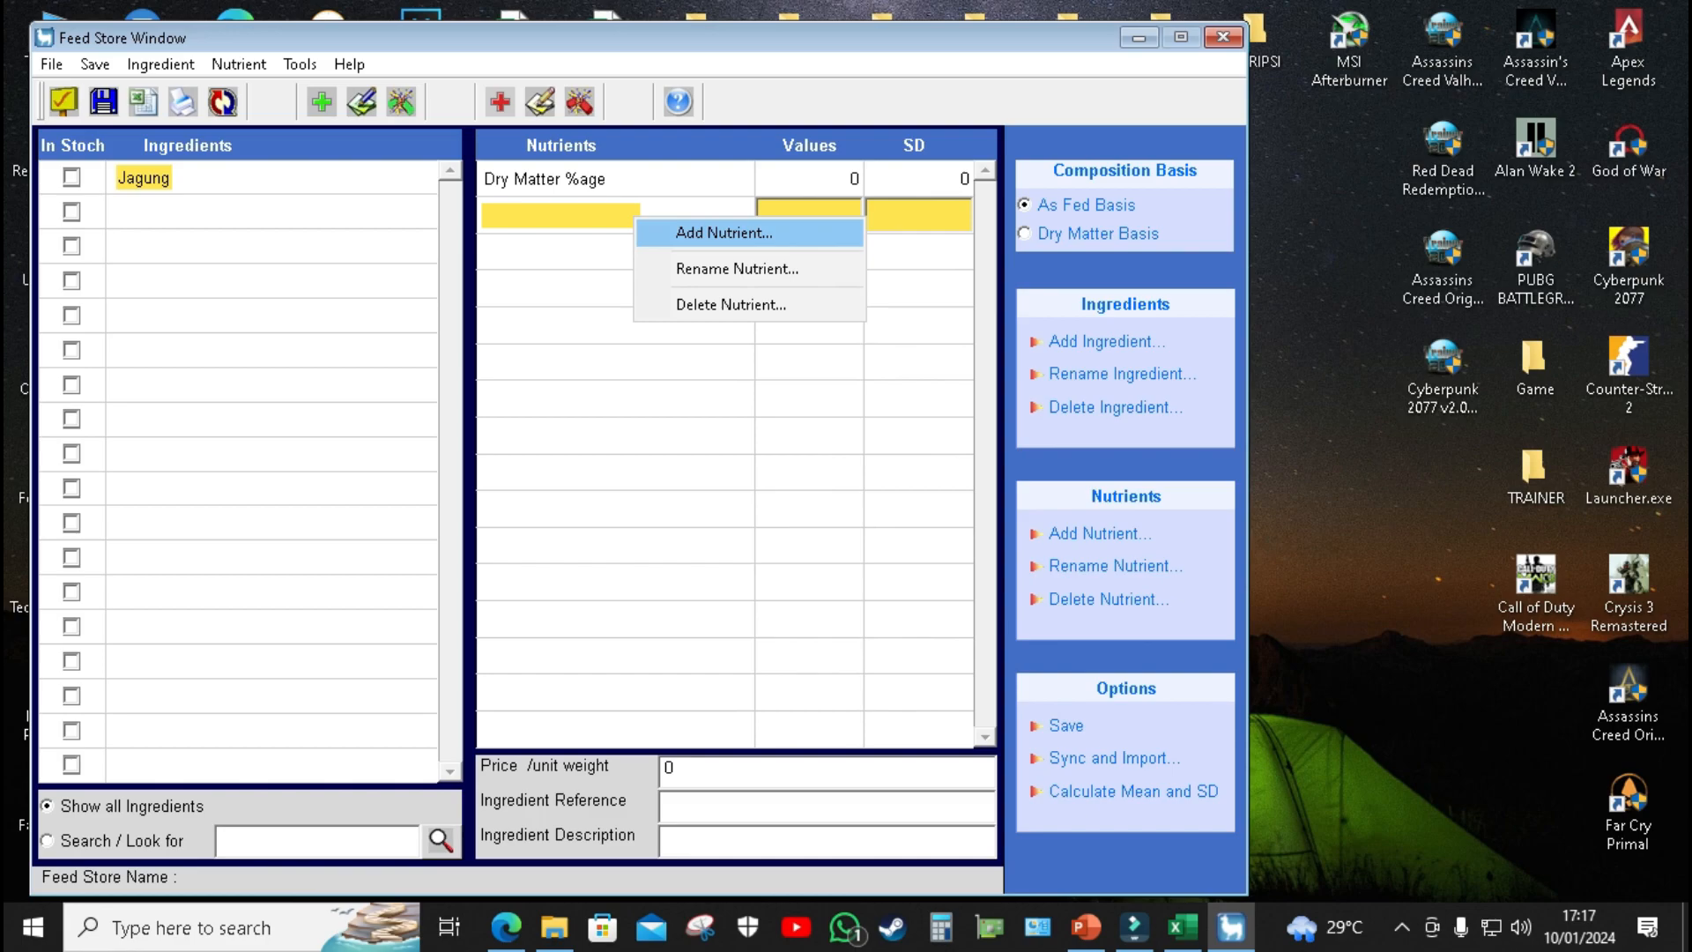
{"action": "left_click", "coordinate": [725, 234]}
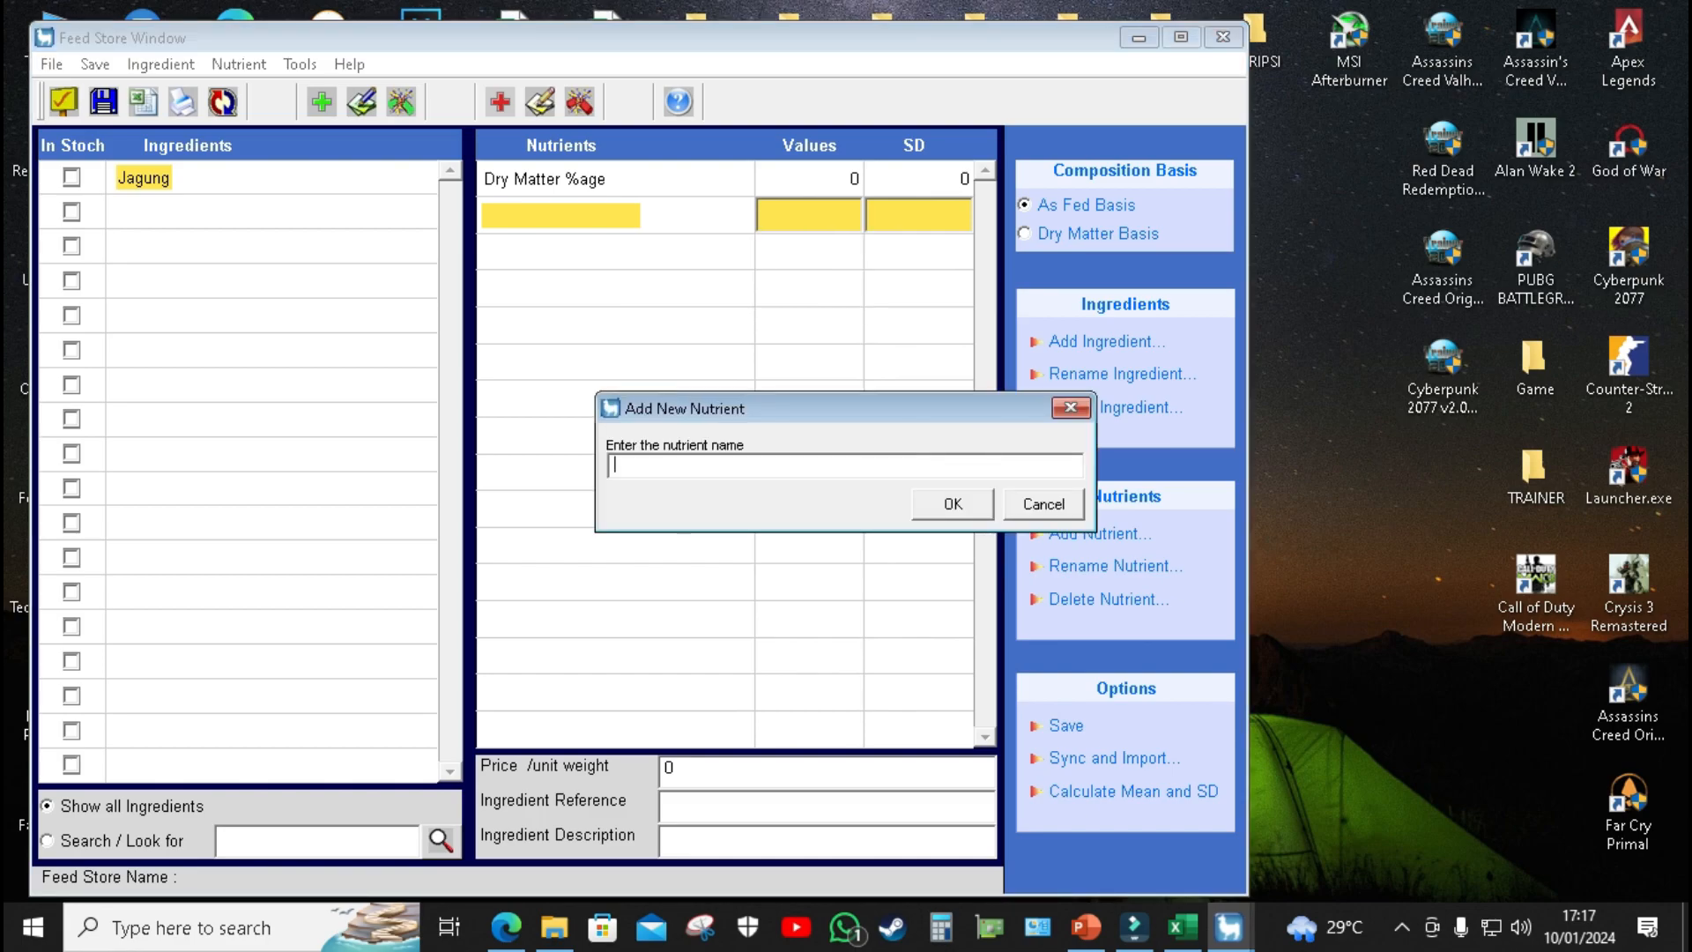
{"action": "type", "text": "Protein"}
{"action": "key", "text": "Return"}
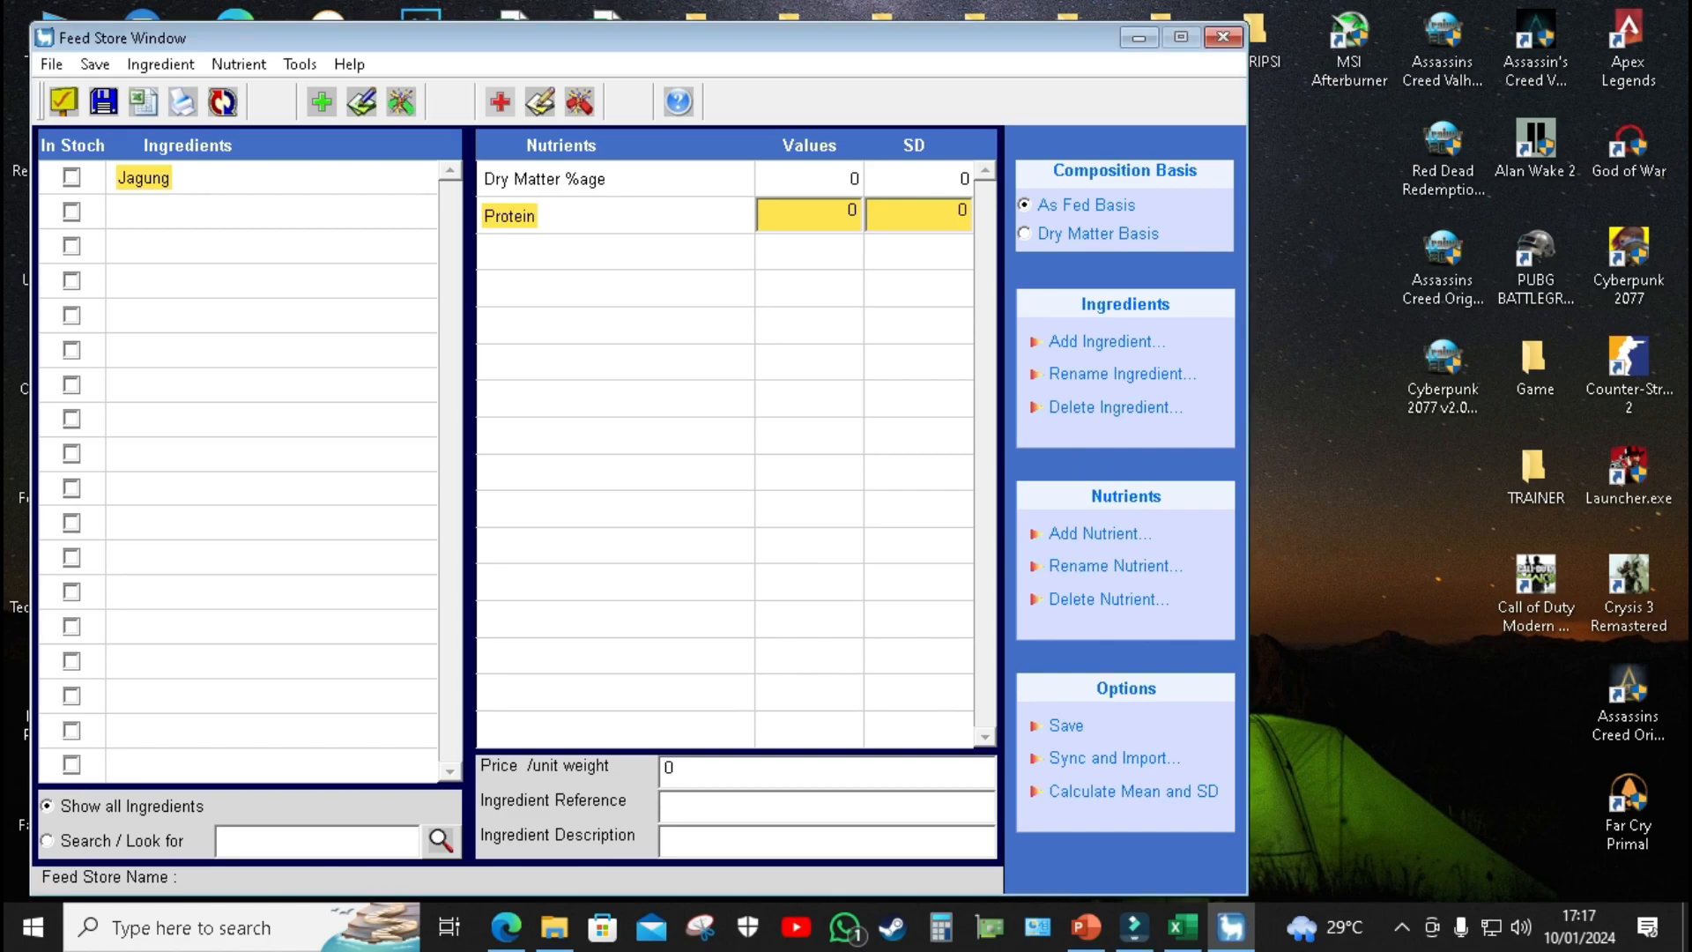
Step: Add a nutrient named Energi Metabolisme in the row below Protein
{"action": "left_click", "coordinate": [540, 247]}
{"action": "right_click", "coordinate": [540, 247]}
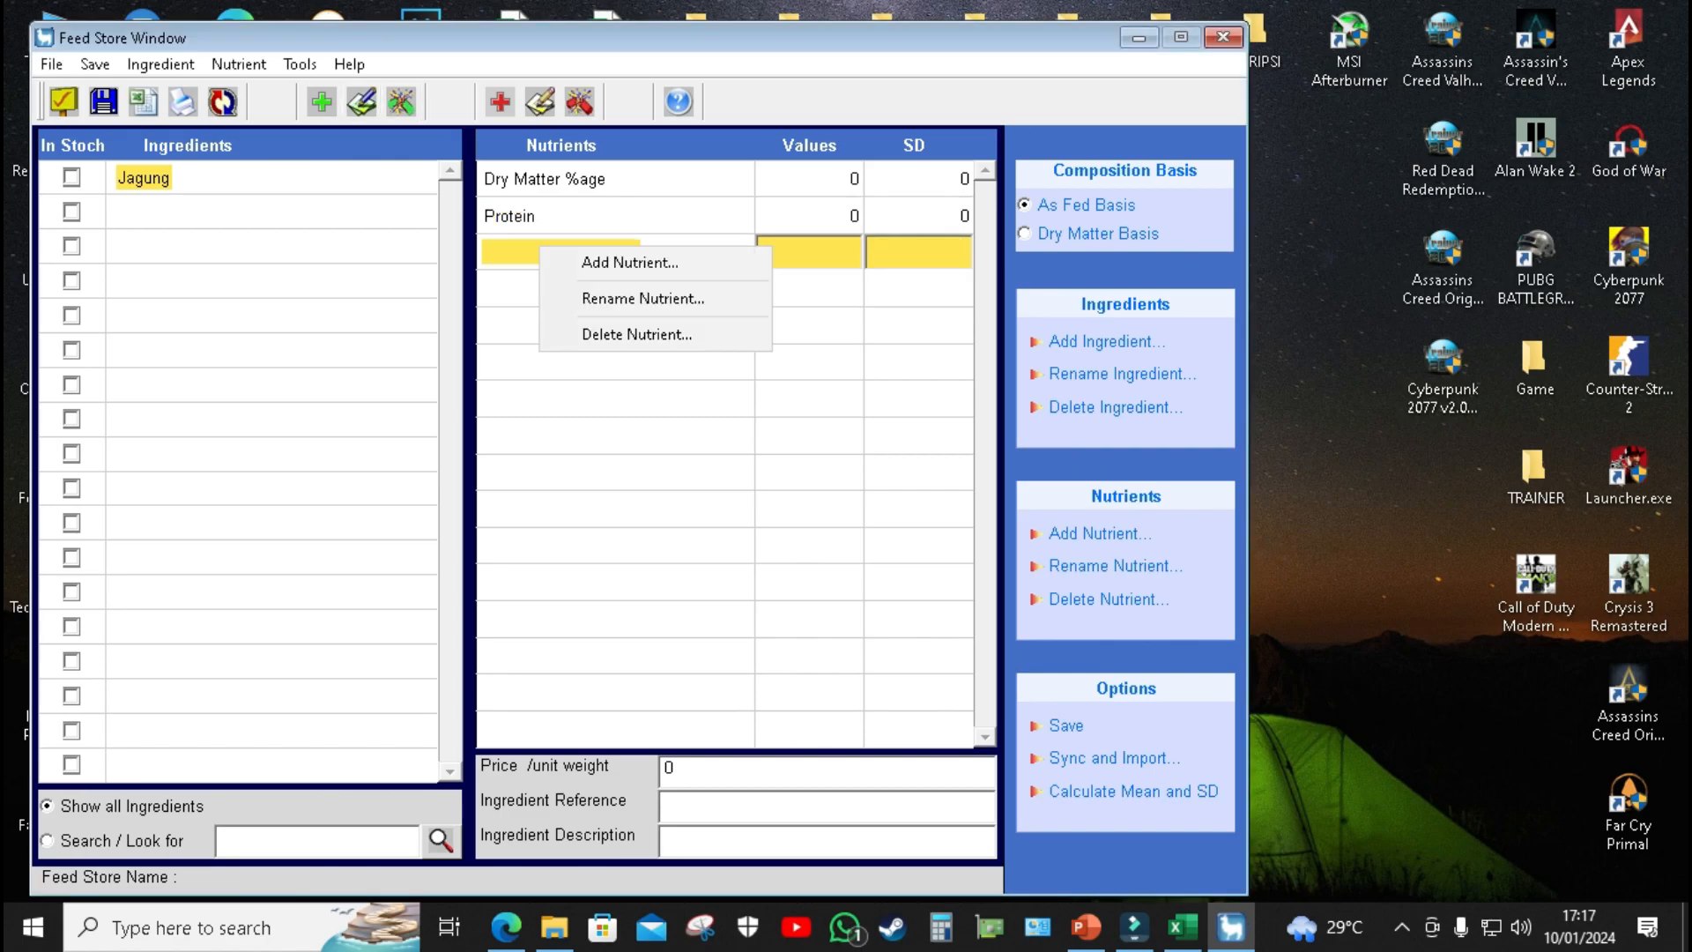
{"action": "left_click", "coordinate": [631, 263]}
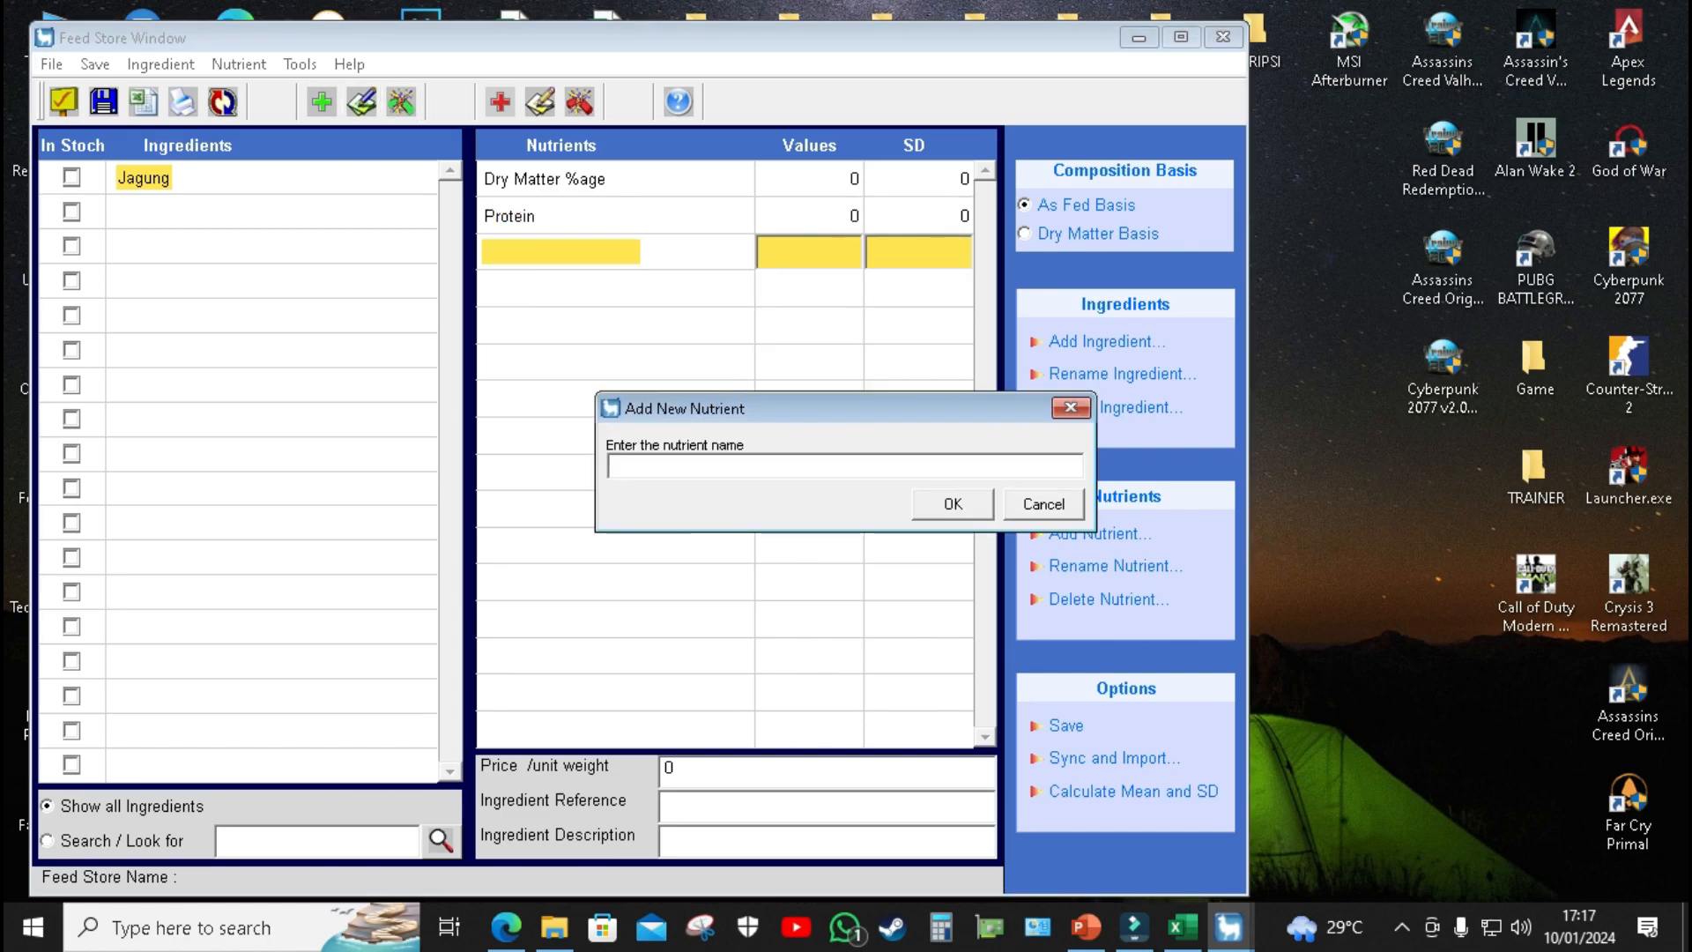
{"action": "type", "text": "Energi Metabolisme"}
{"action": "key", "text": "Return"}
Step: Add a nutrient named Ca in the row below Energi Metabolisme
{"action": "left_click", "coordinate": [573, 288]}
{"action": "right_click", "coordinate": [572, 288]}
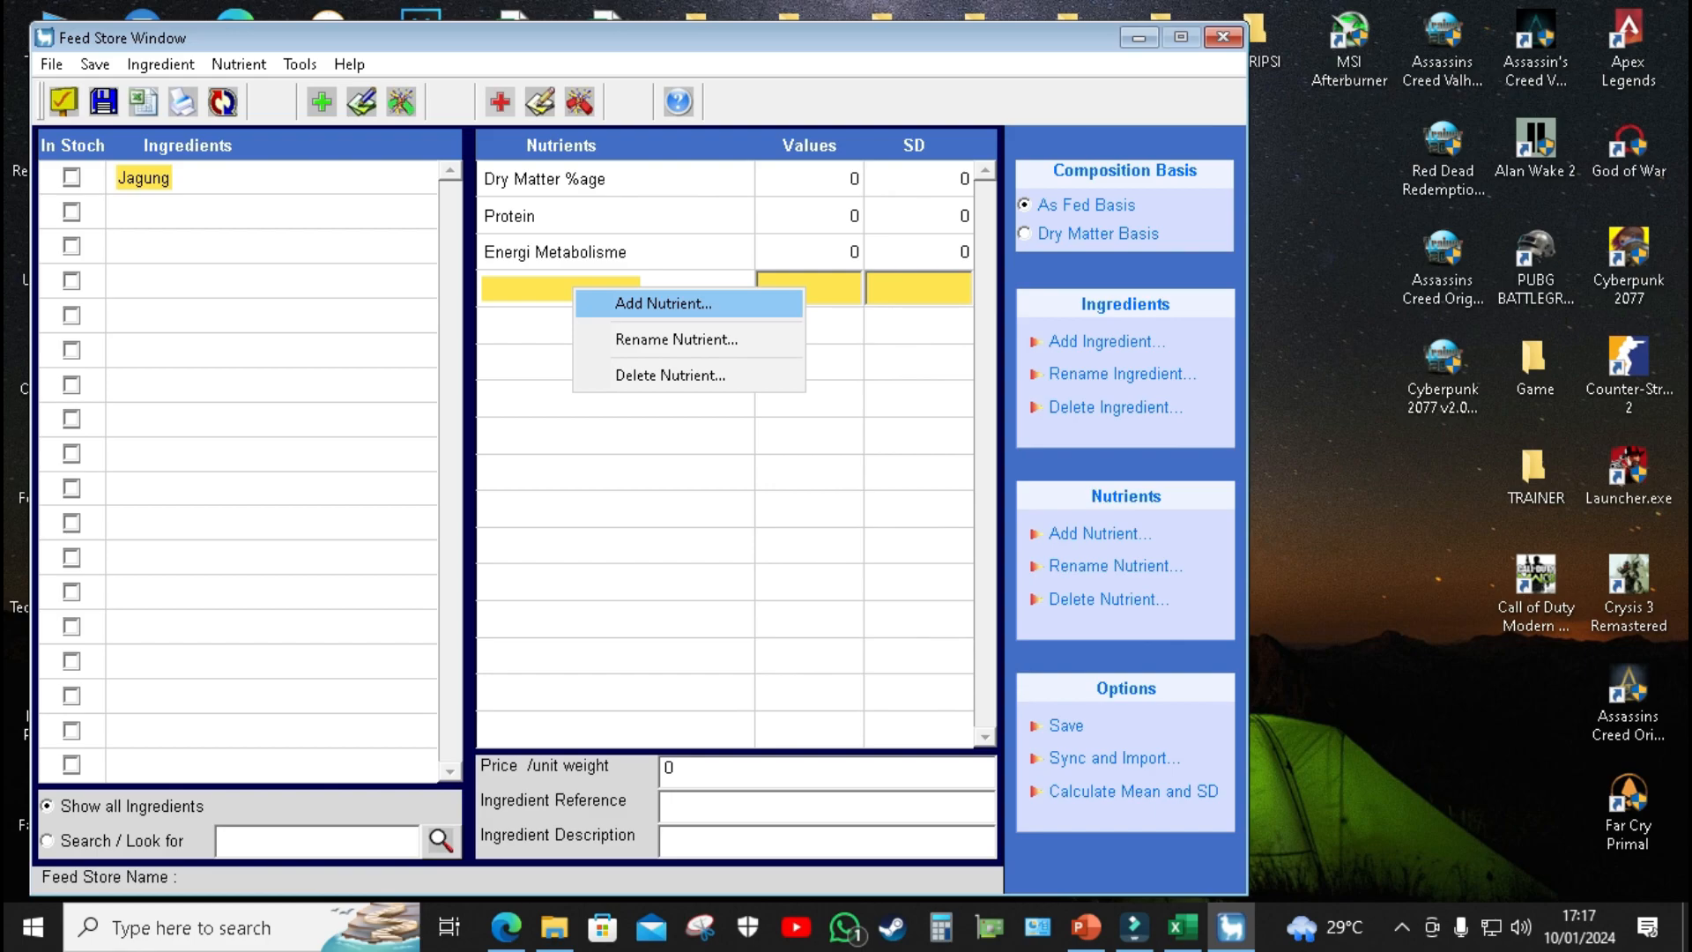
{"action": "left_click", "coordinate": [663, 304]}
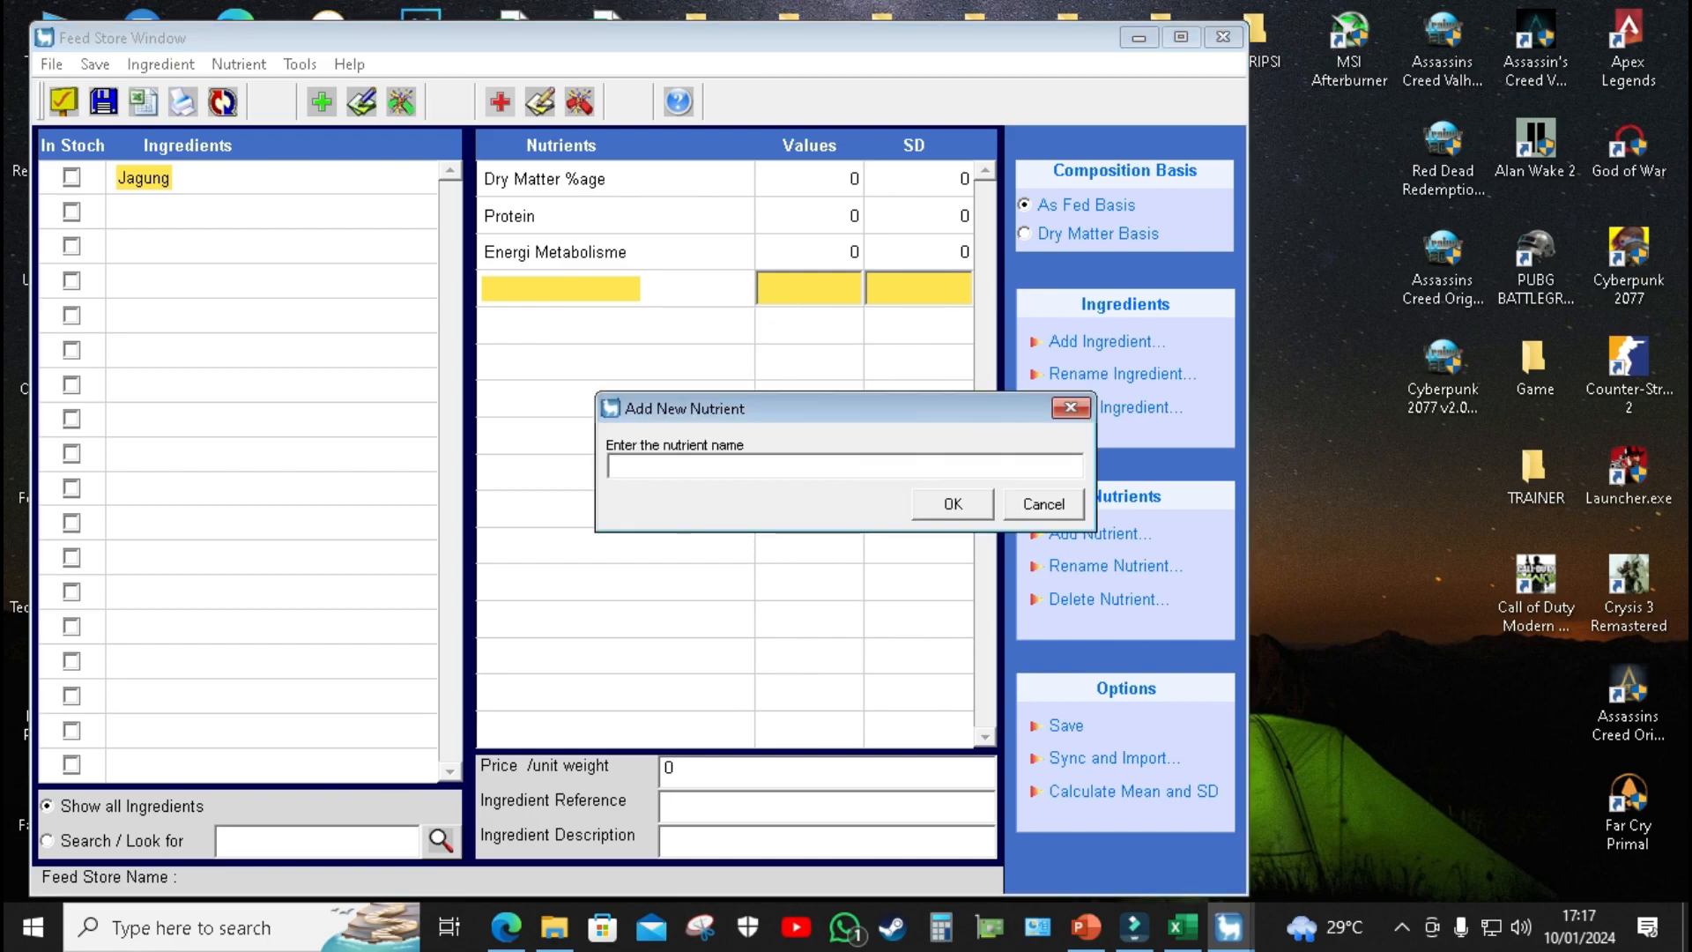
{"action": "type", "text": "Ca"}
{"action": "key", "text": "Return"}
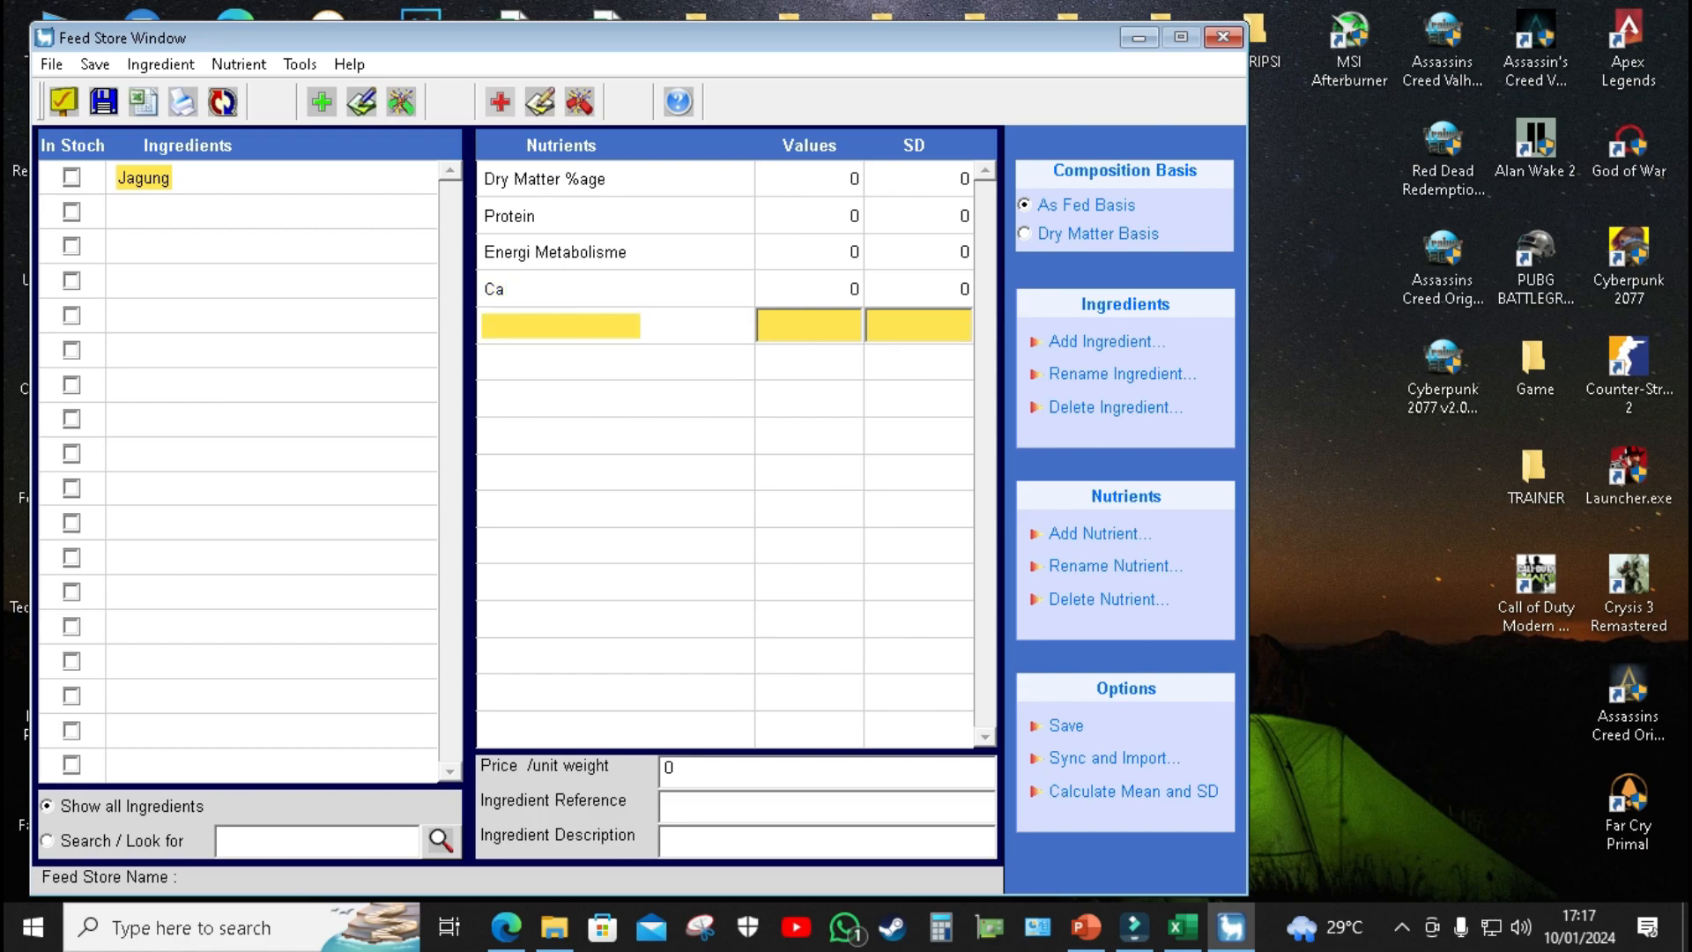
Step: Add a nutrient named P in the row below Ca
{"action": "right_click", "coordinate": [571, 325]}
{"action": "left_click", "coordinate": [661, 344]}
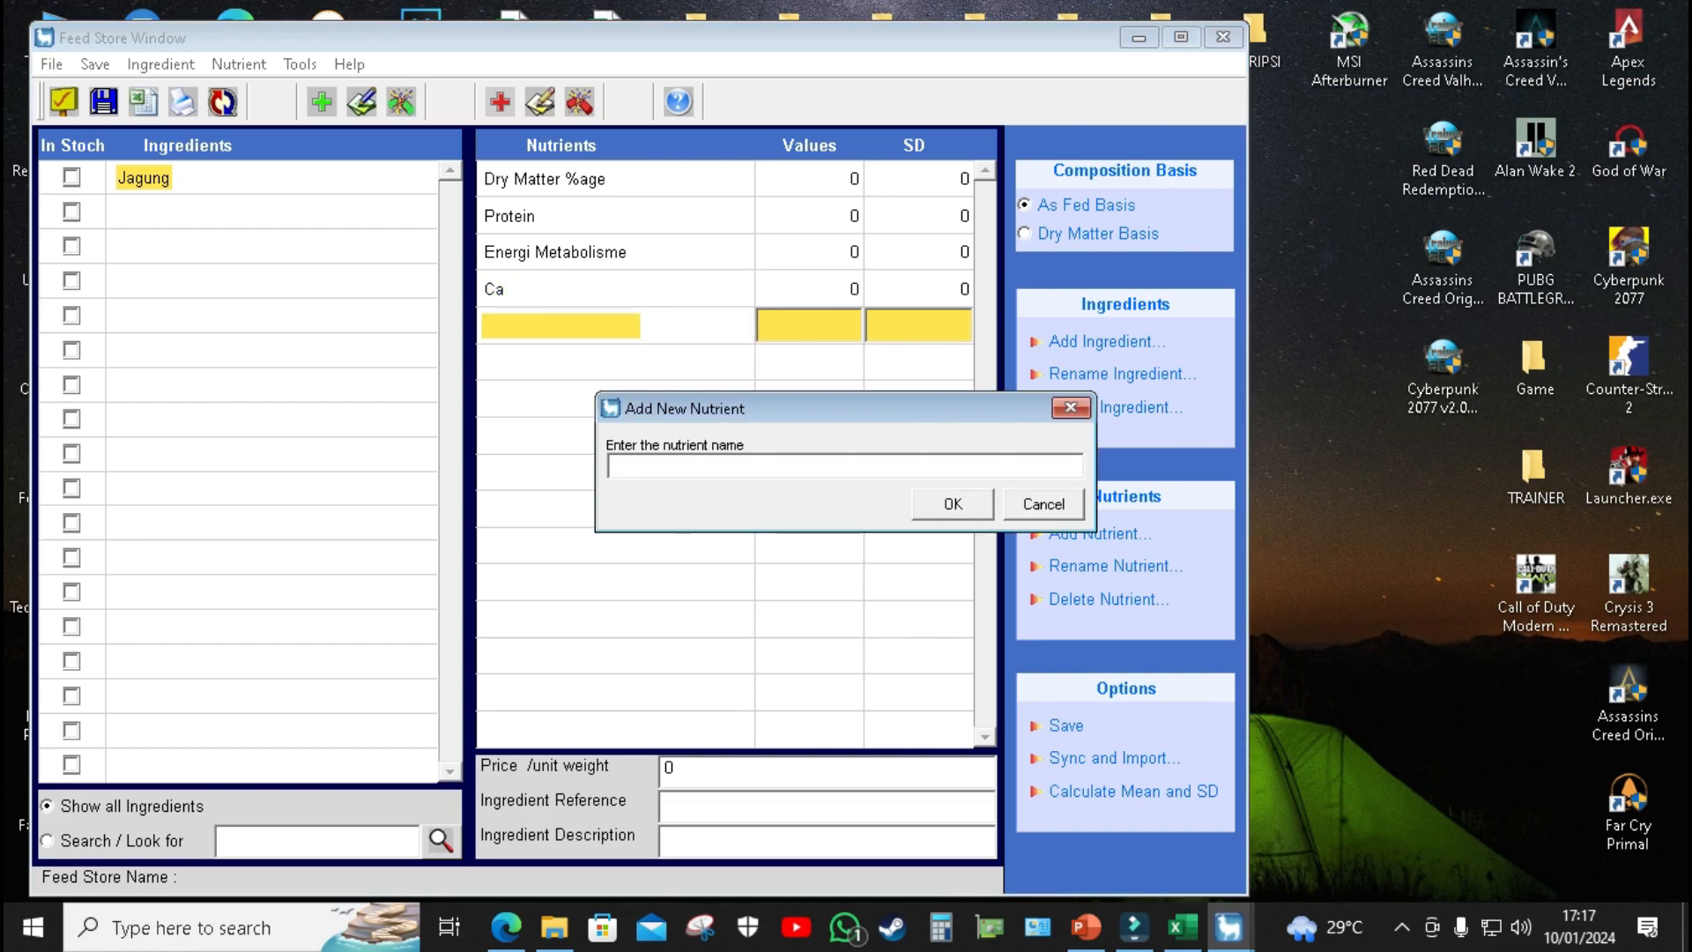
{"action": "type", "text": "P"}
{"action": "key", "text": "Return"}
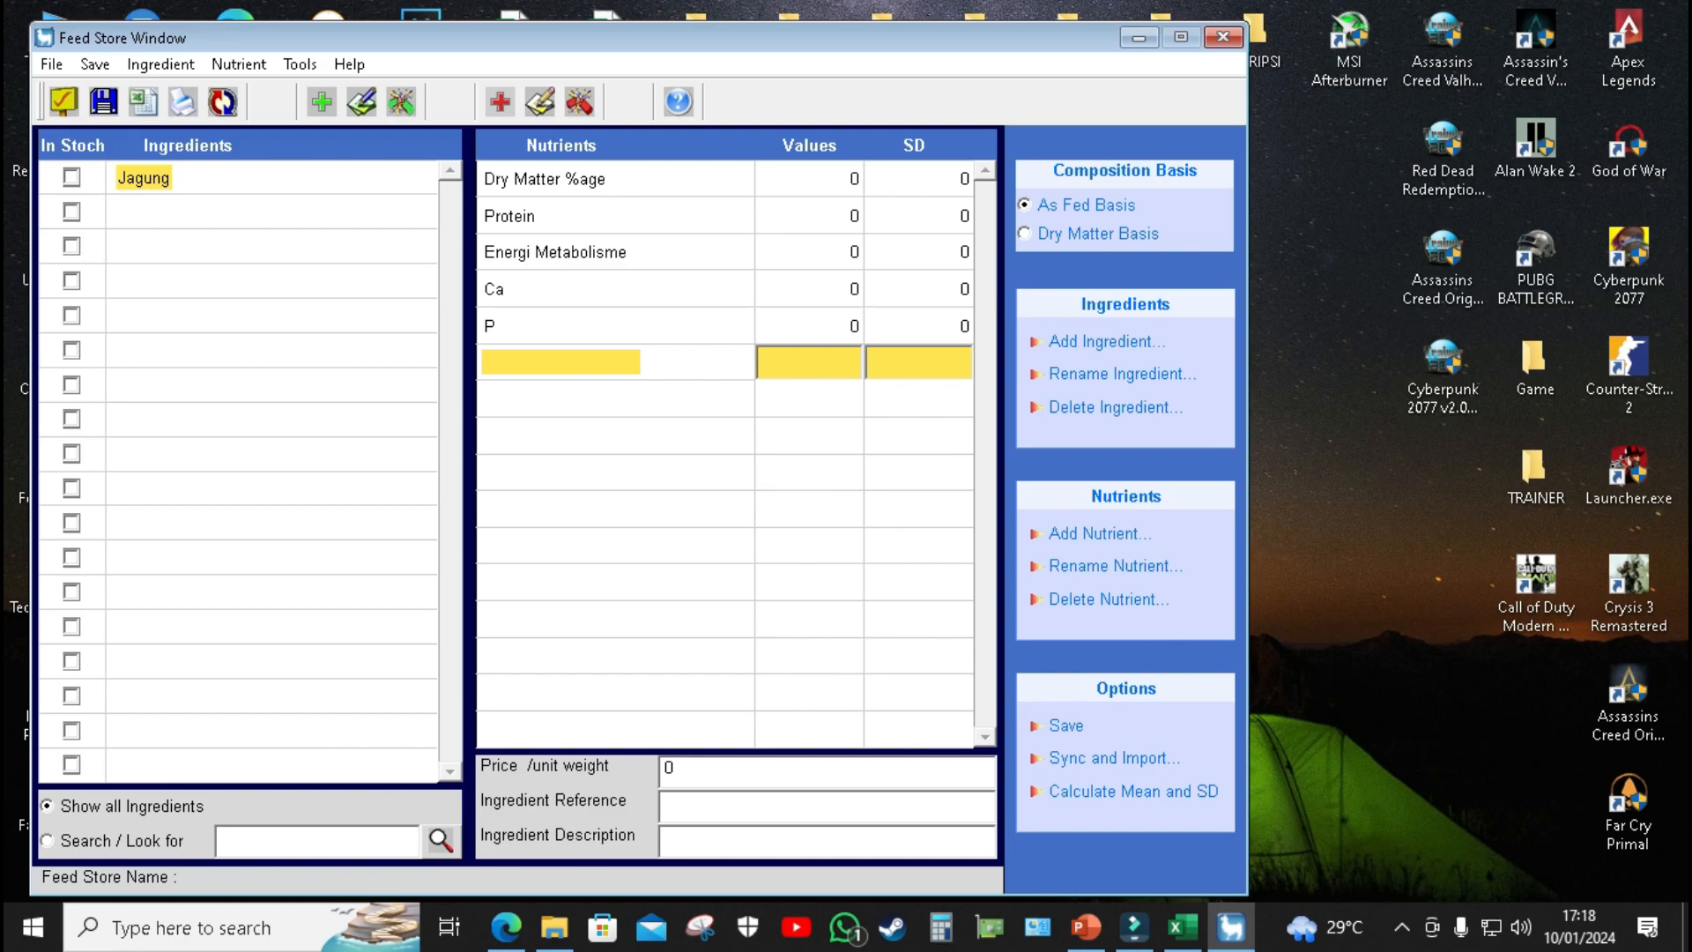
Step: Add a nutrient named Methionine in the row below P
{"action": "right_click", "coordinate": [565, 365]}
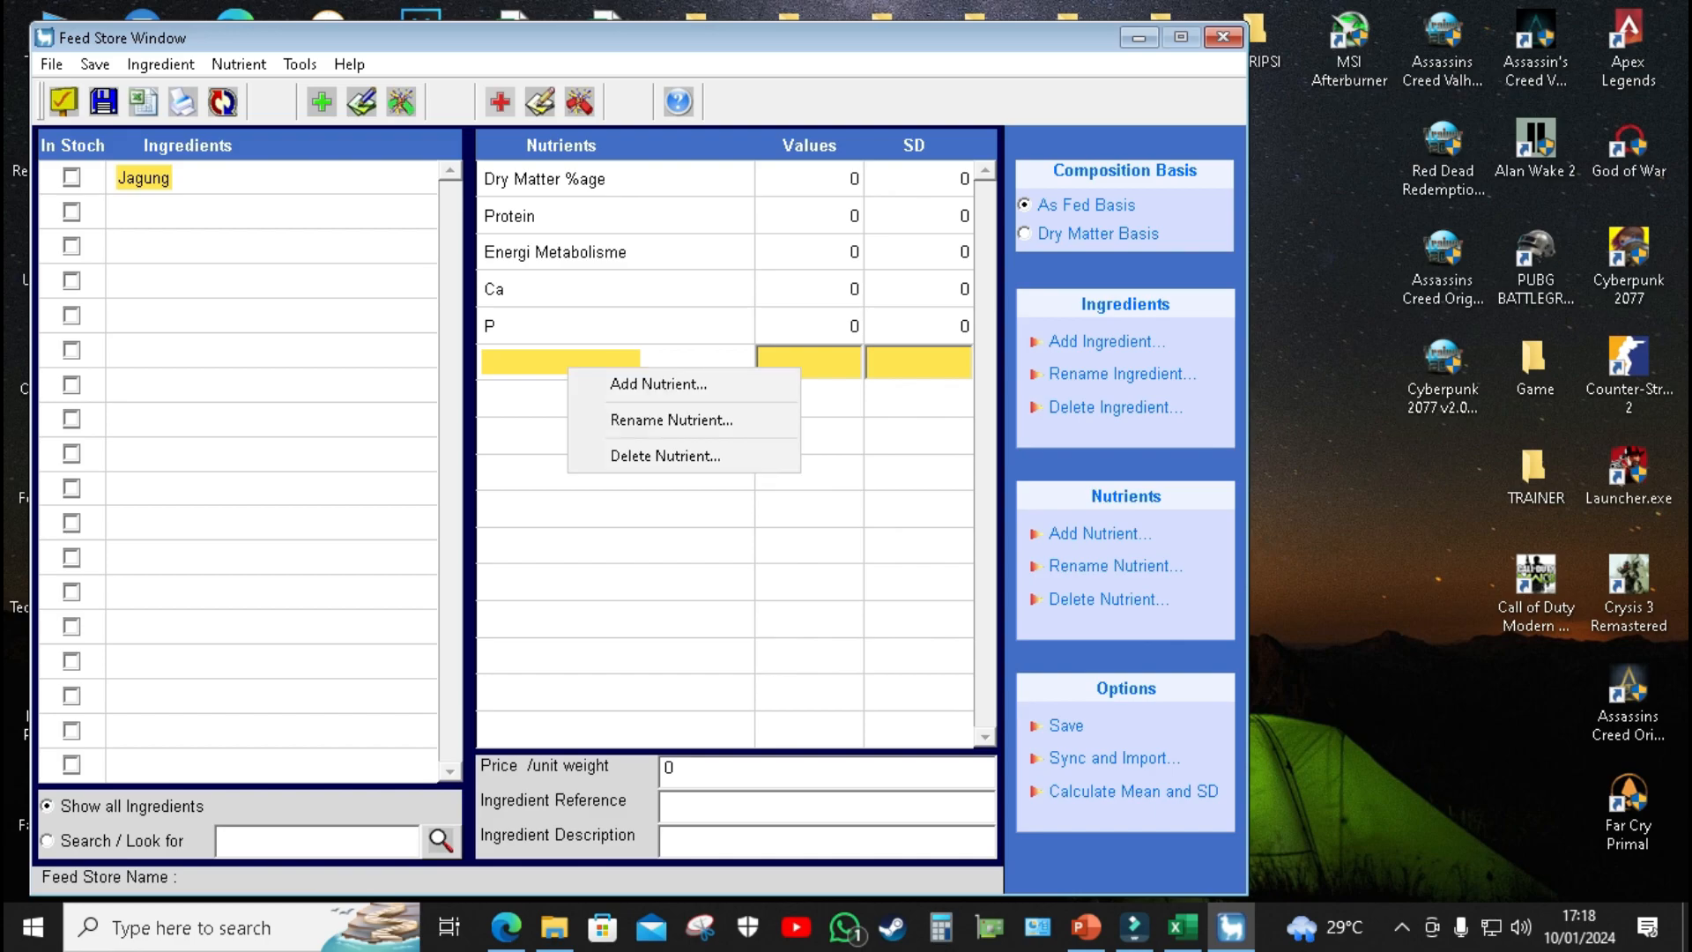
{"action": "left_click", "coordinate": [616, 384]}
{"action": "type", "text": "Methionine"}
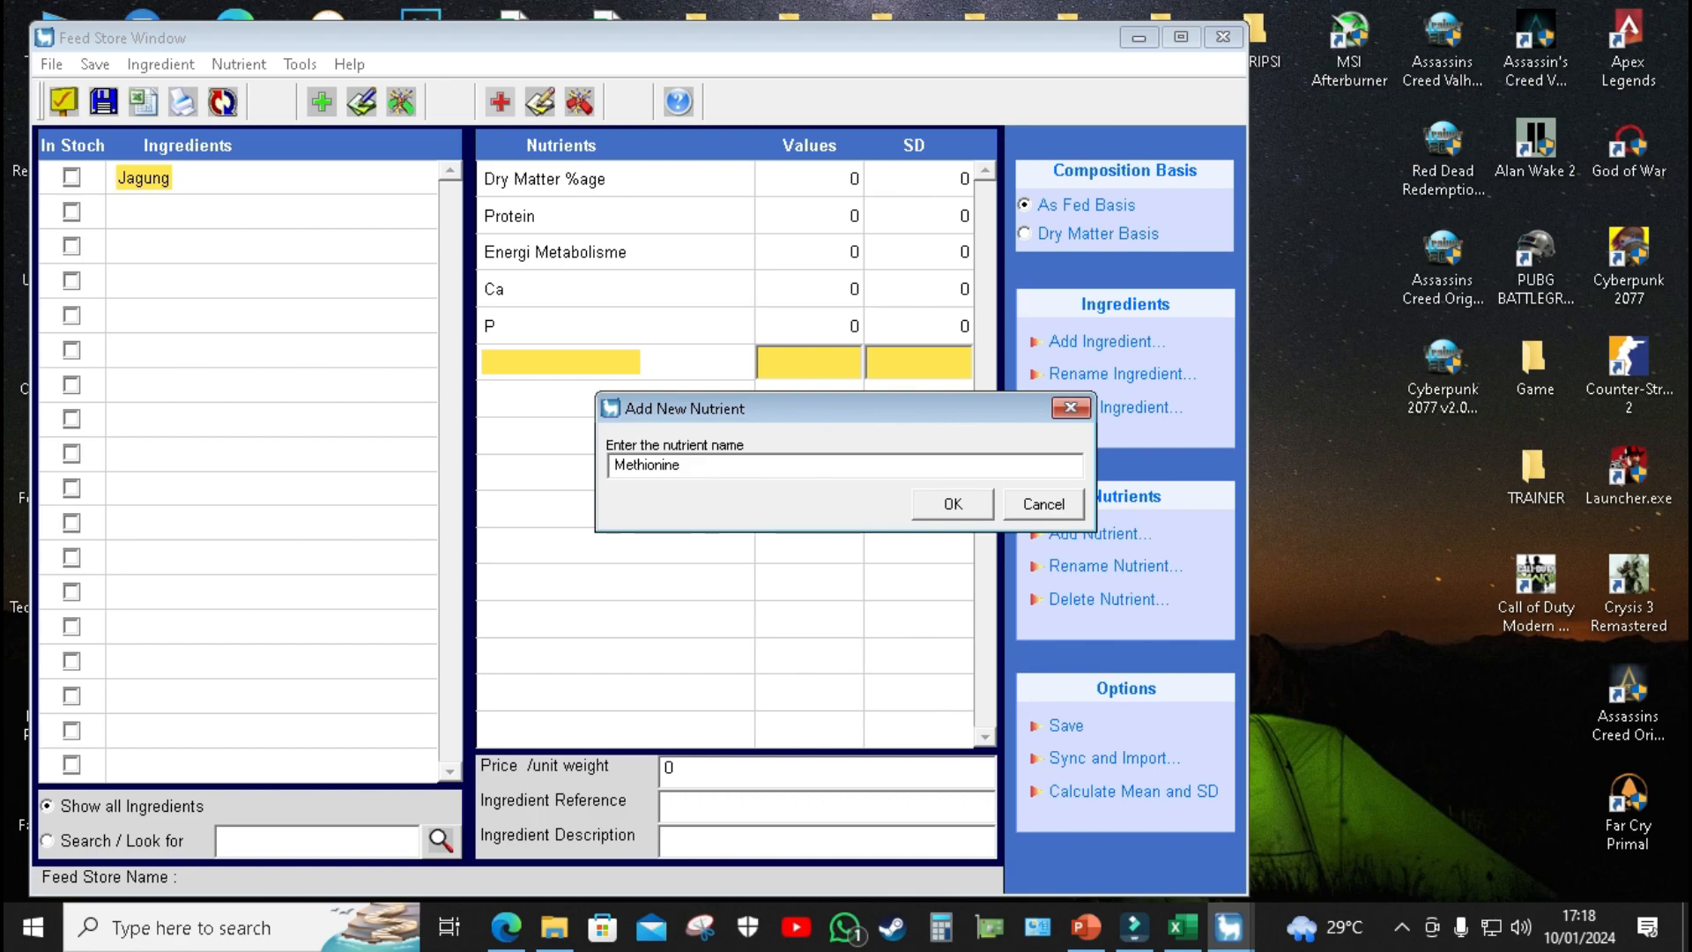
{"action": "key", "text": "Return"}
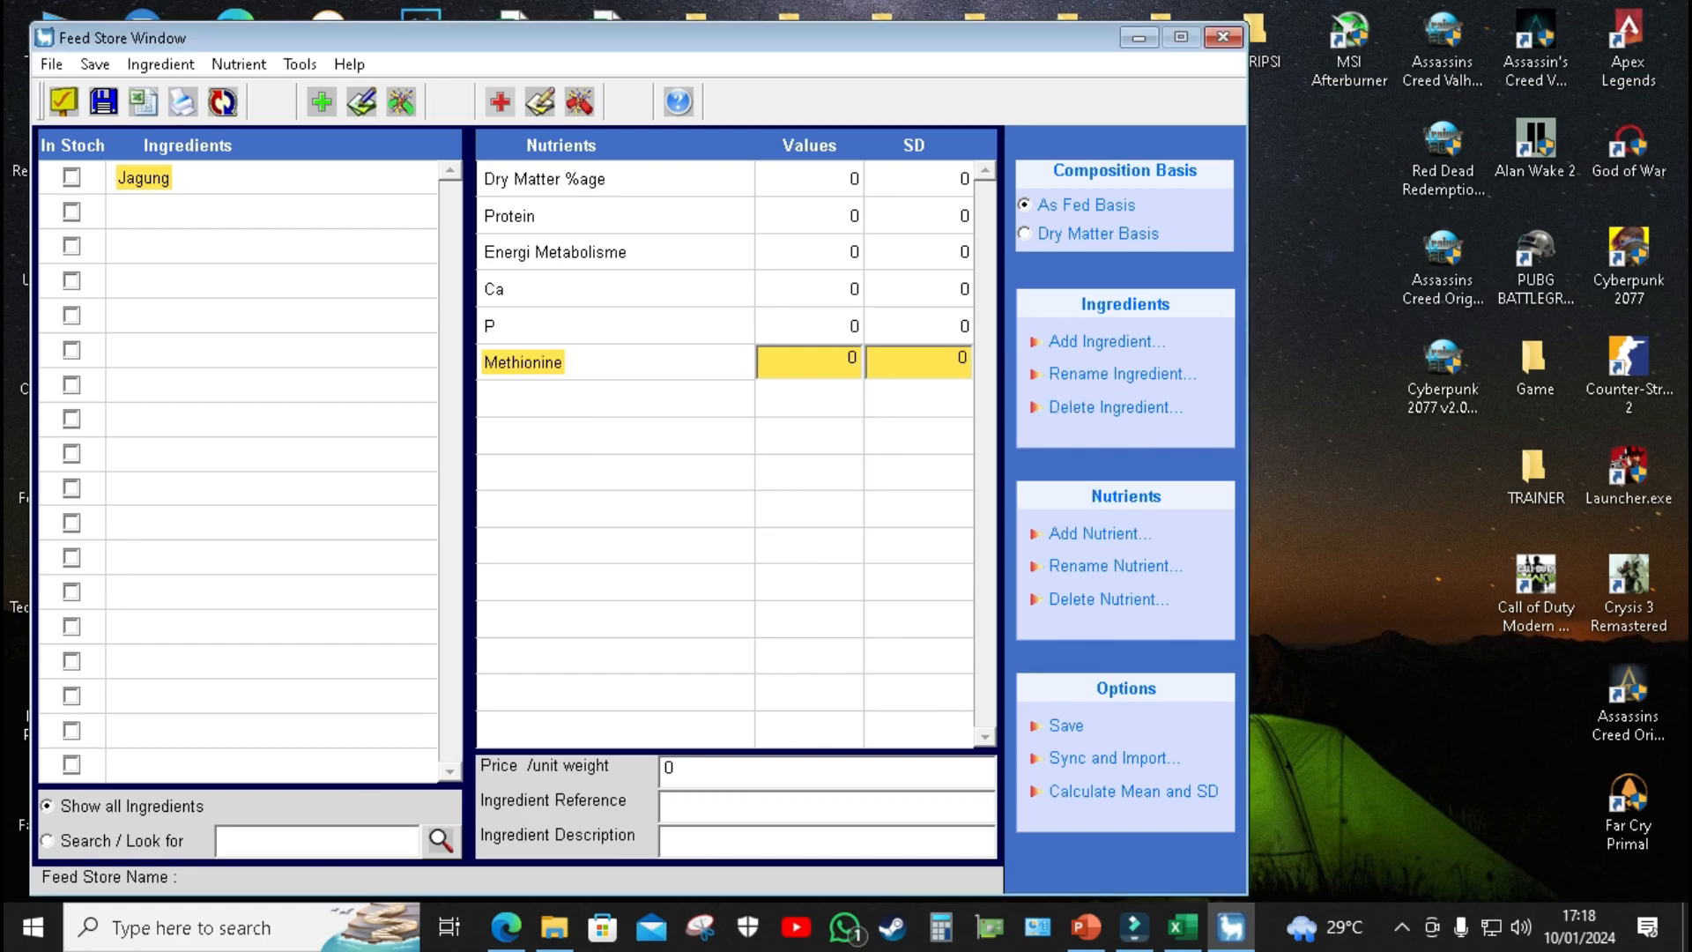
Step: Add a nutrient named Lysine in the row below Methionine
{"action": "left_click", "coordinate": [546, 398]}
{"action": "right_click", "coordinate": [547, 398]}
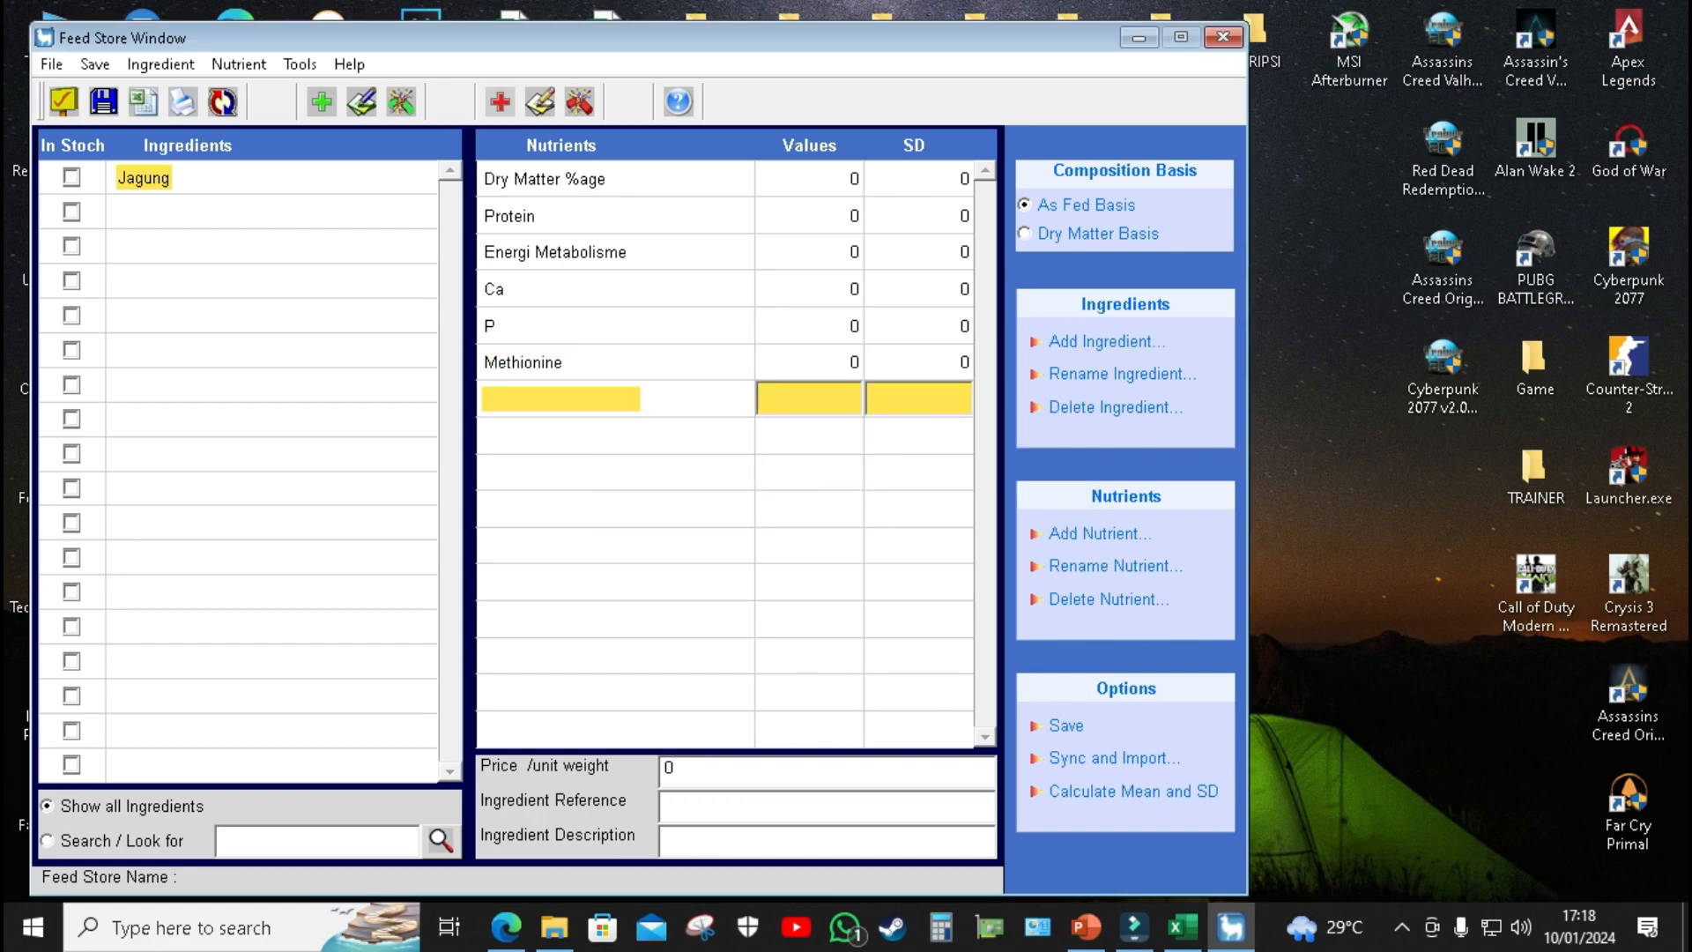
{"action": "left_click", "coordinate": [688, 414]}
{"action": "type", "text": "Lysine"}
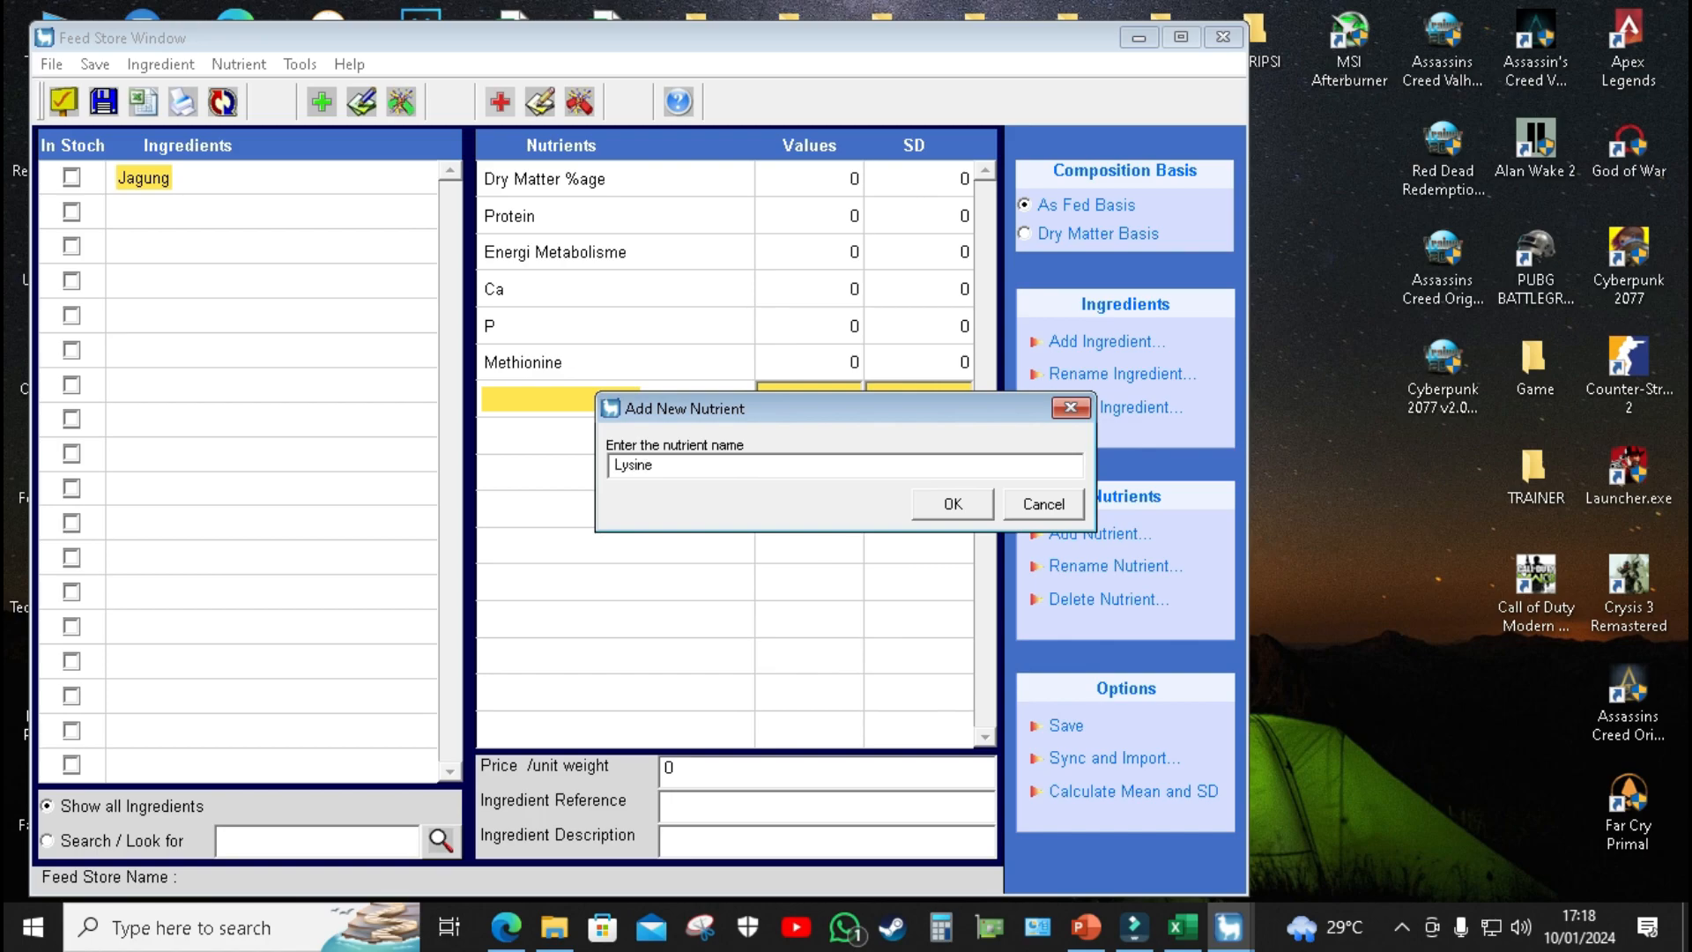
{"action": "key", "text": "Return"}
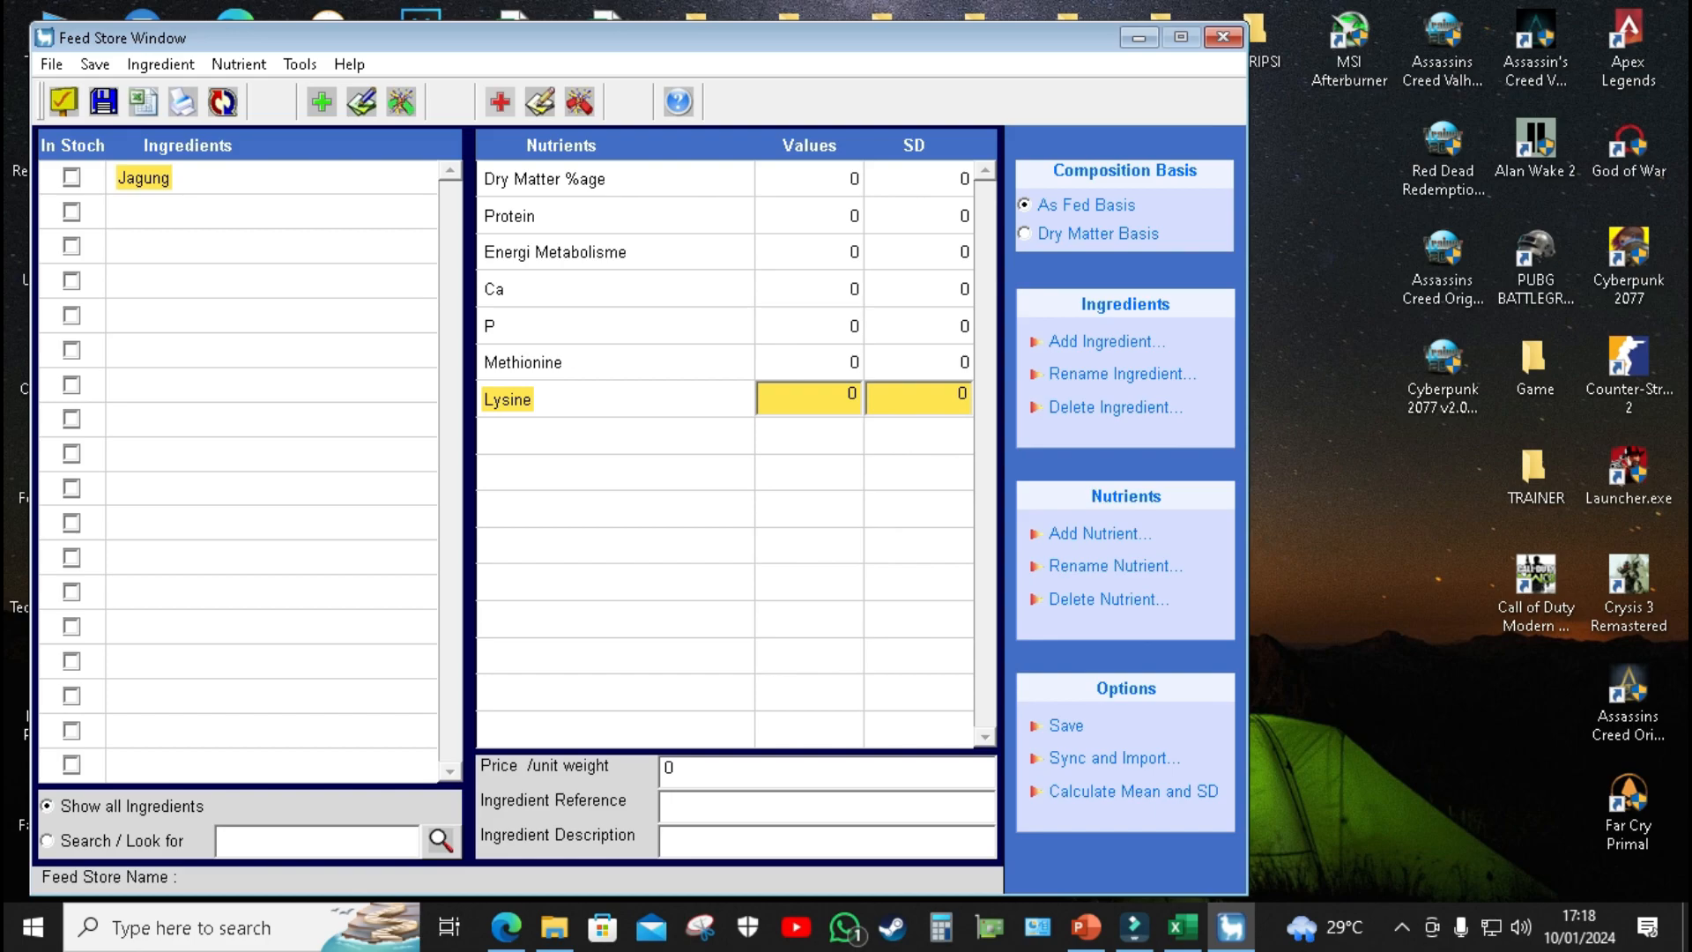
Step: Consult the nutrisi bahan pakan .xlsx workbook in Excel and set Jagung's Protein value to 8.8 in the feed store
{"action": "mouse_move", "coordinate": [1182, 926]}
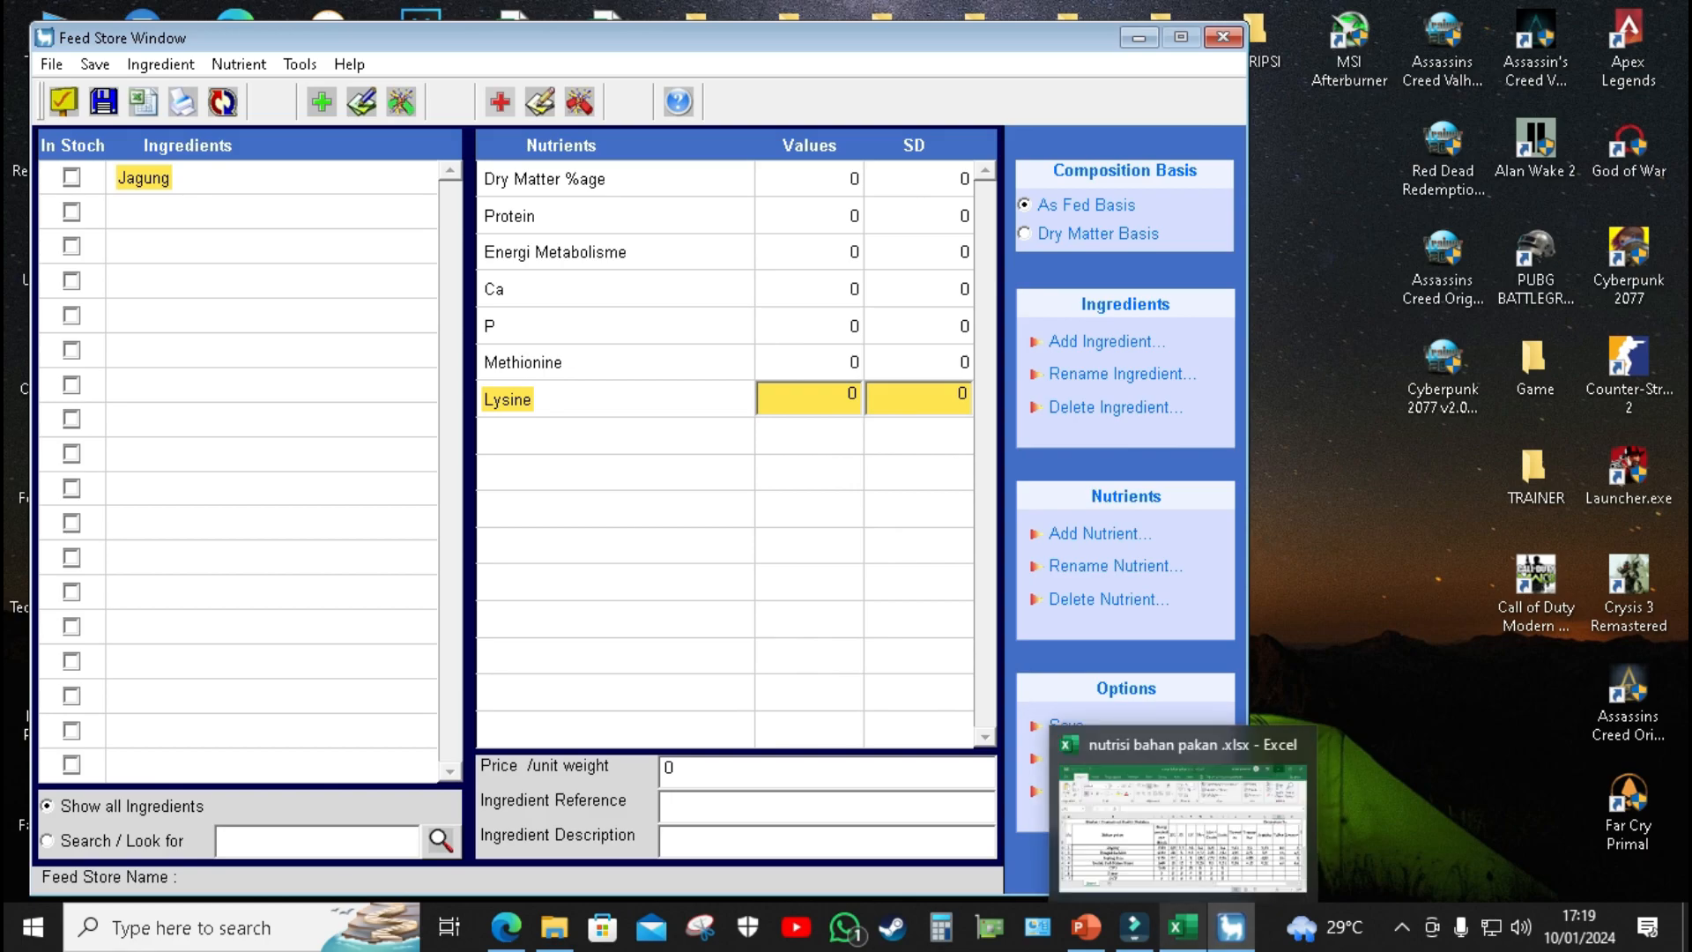
{"action": "left_click", "coordinate": [1181, 926]}
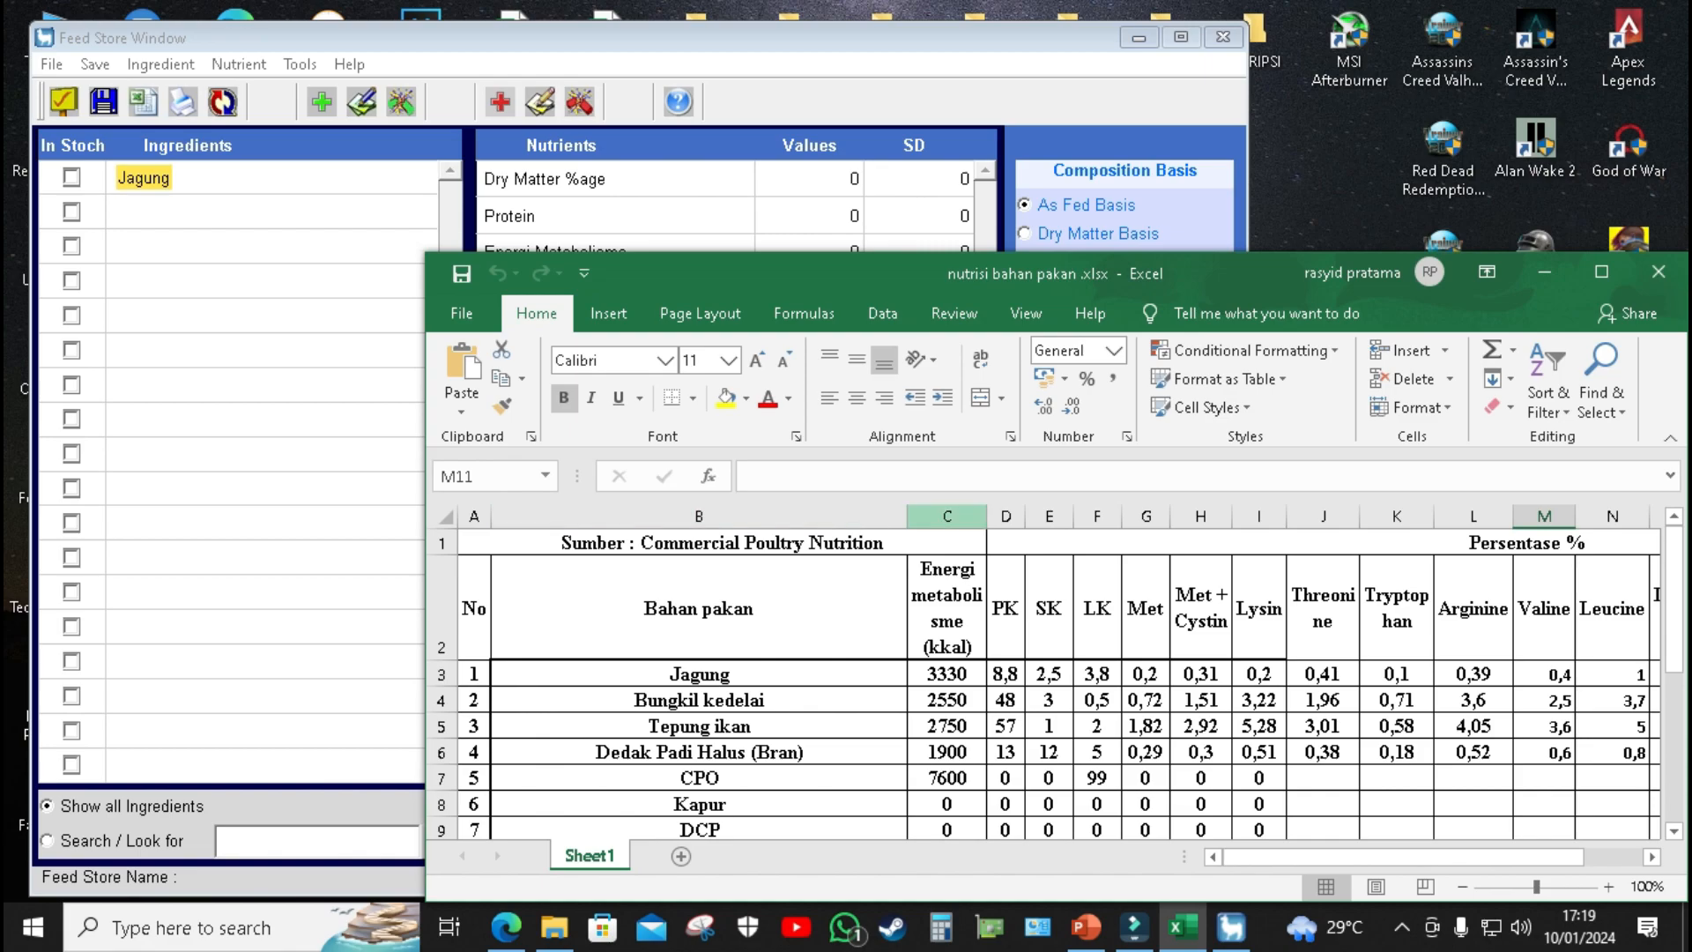
{"action": "left_click_drag", "start_coordinate": [927, 225], "coordinate": [1047, 438]}
{"action": "left_click", "coordinate": [855, 213]}
{"action": "left_click_drag", "start_coordinate": [858, 212], "coordinate": [844, 212]}
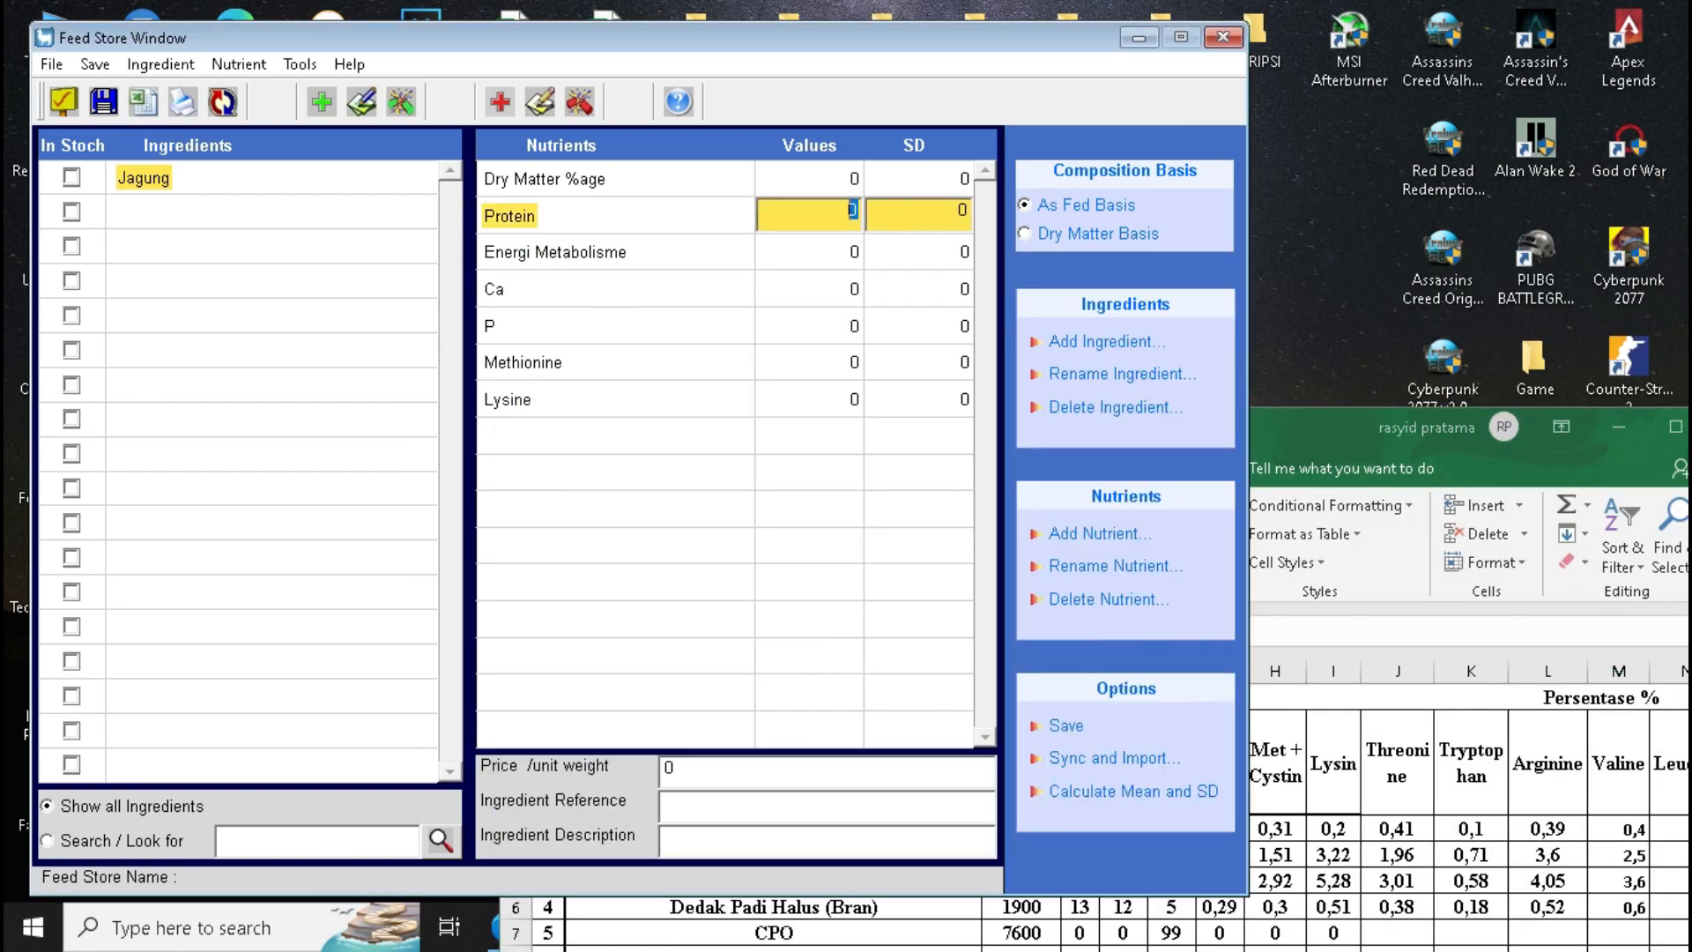
{"action": "type", "text": "8.8"}
Step: Check Jagung's energy in the Excel workbook and set its Energi Metabolisme value to 3330 in the feed store
{"action": "left_click", "coordinate": [1320, 429]}
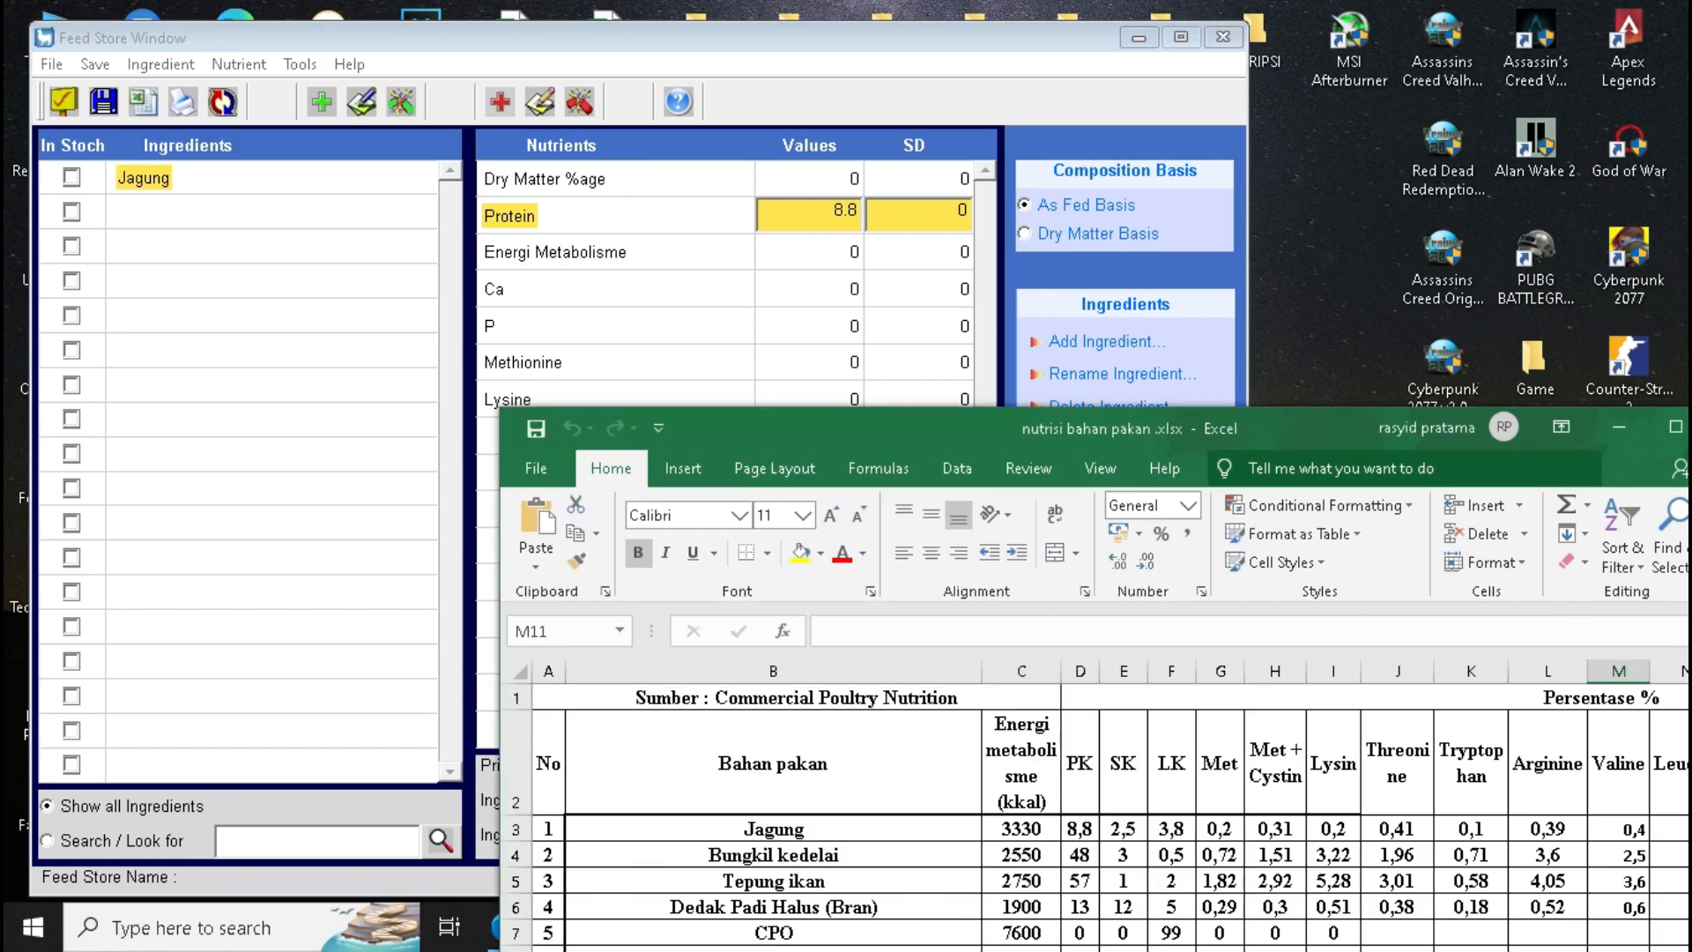
{"action": "left_click", "coordinate": [821, 253]}
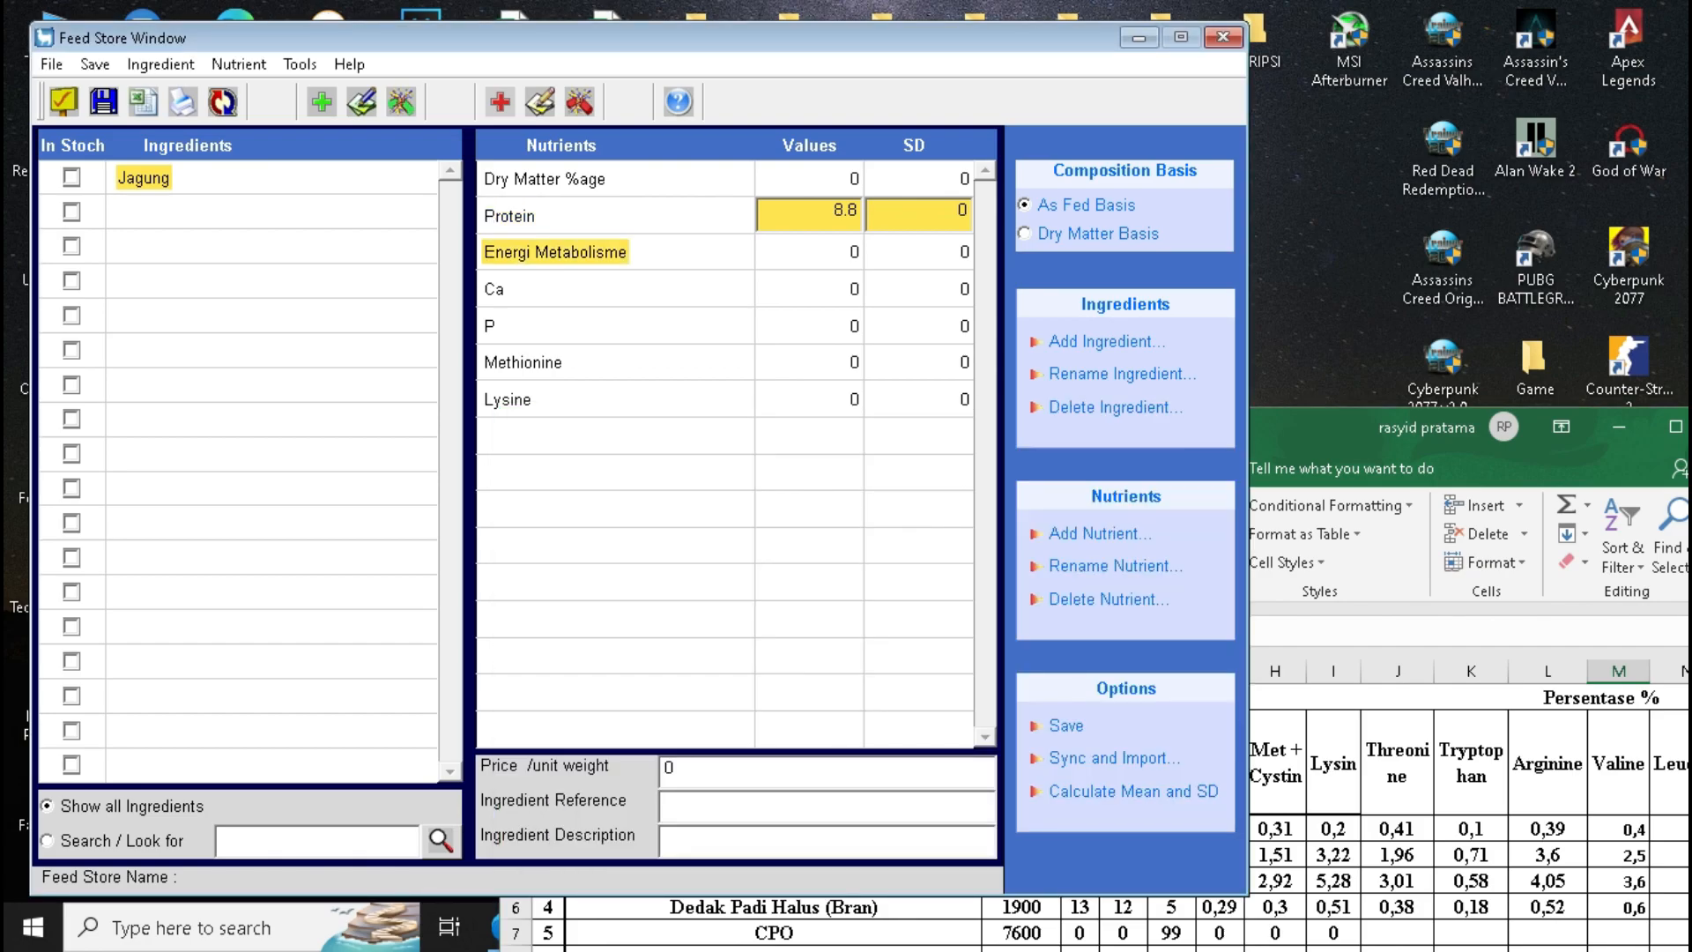
{"action": "double_click", "coordinate": [848, 250]}
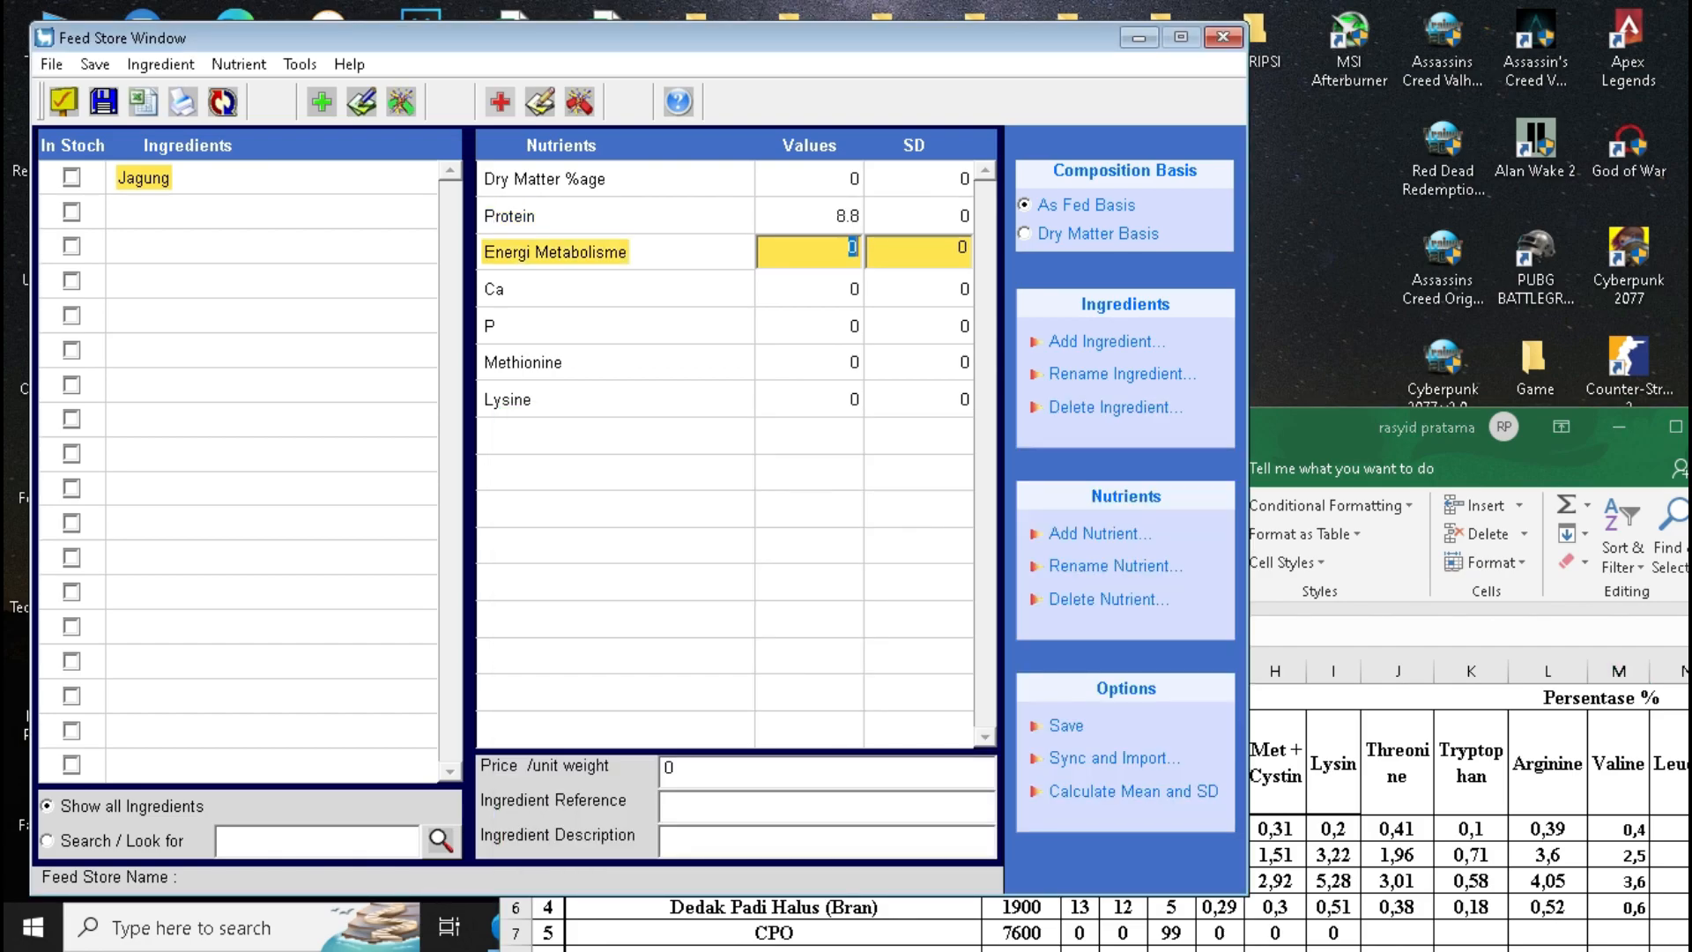
{"action": "type", "text": "3330"}
Step: Switch to the Excel workbook and look up Jagung's percentages in the Ca and P columns
{"action": "key", "text": "alt+Tab"}
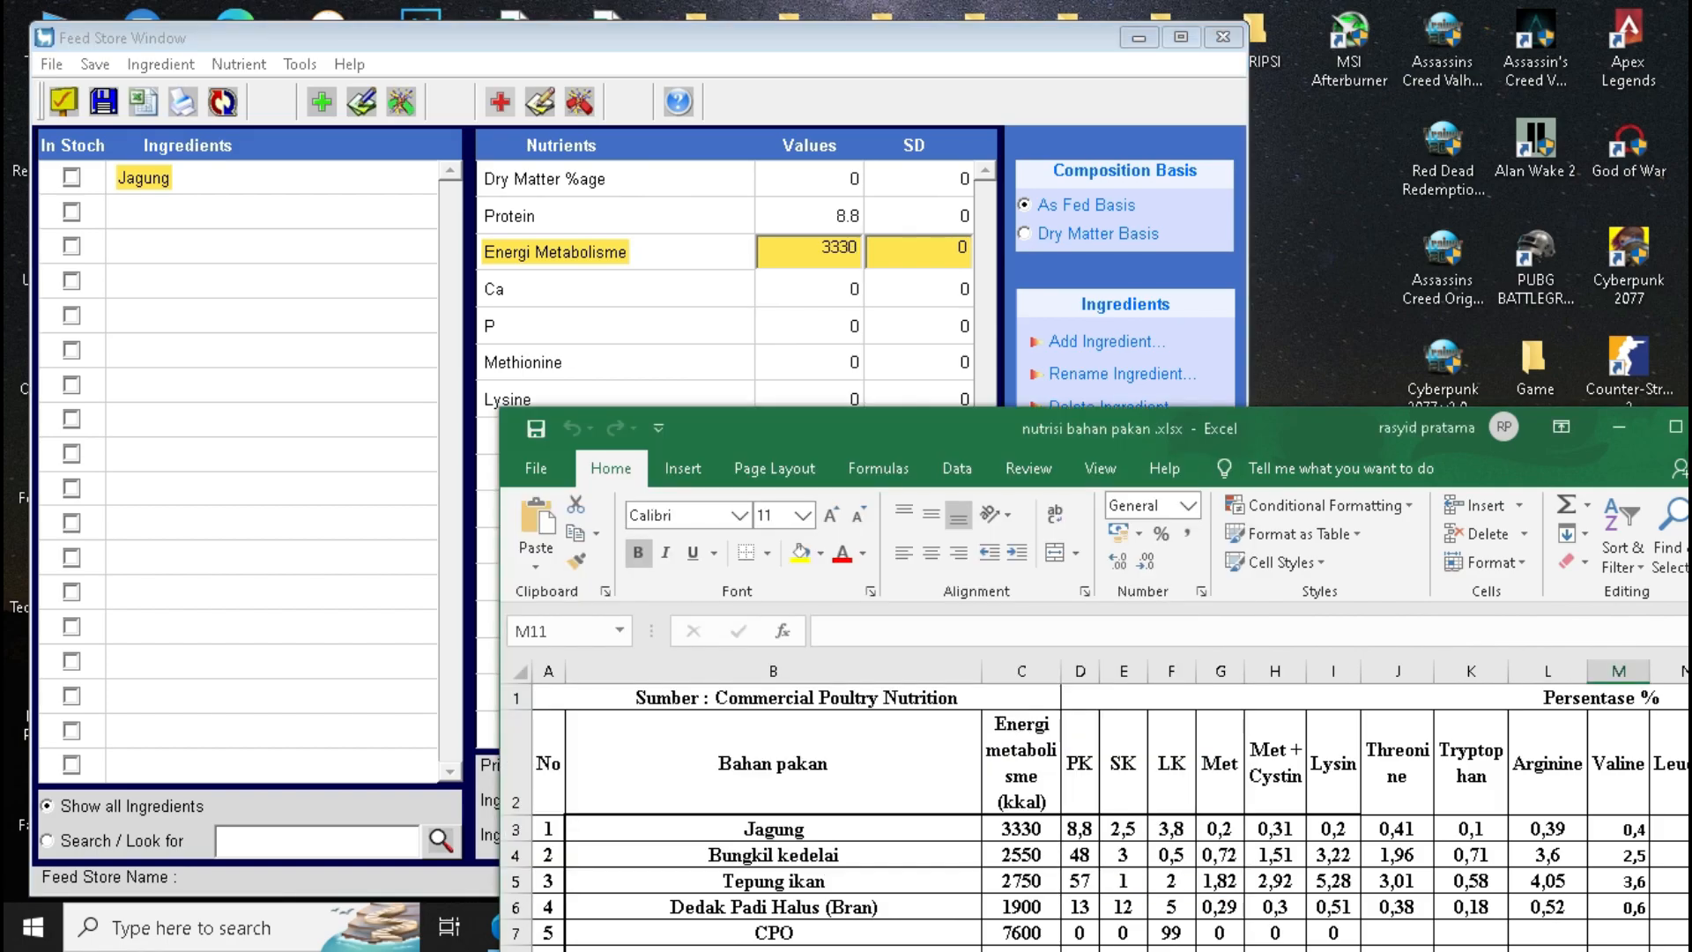
{"action": "left_click_drag", "start_coordinate": [1124, 348], "coordinate": [814, 234]}
{"action": "left_click_drag", "start_coordinate": [961, 821], "coordinate": [1015, 821]}
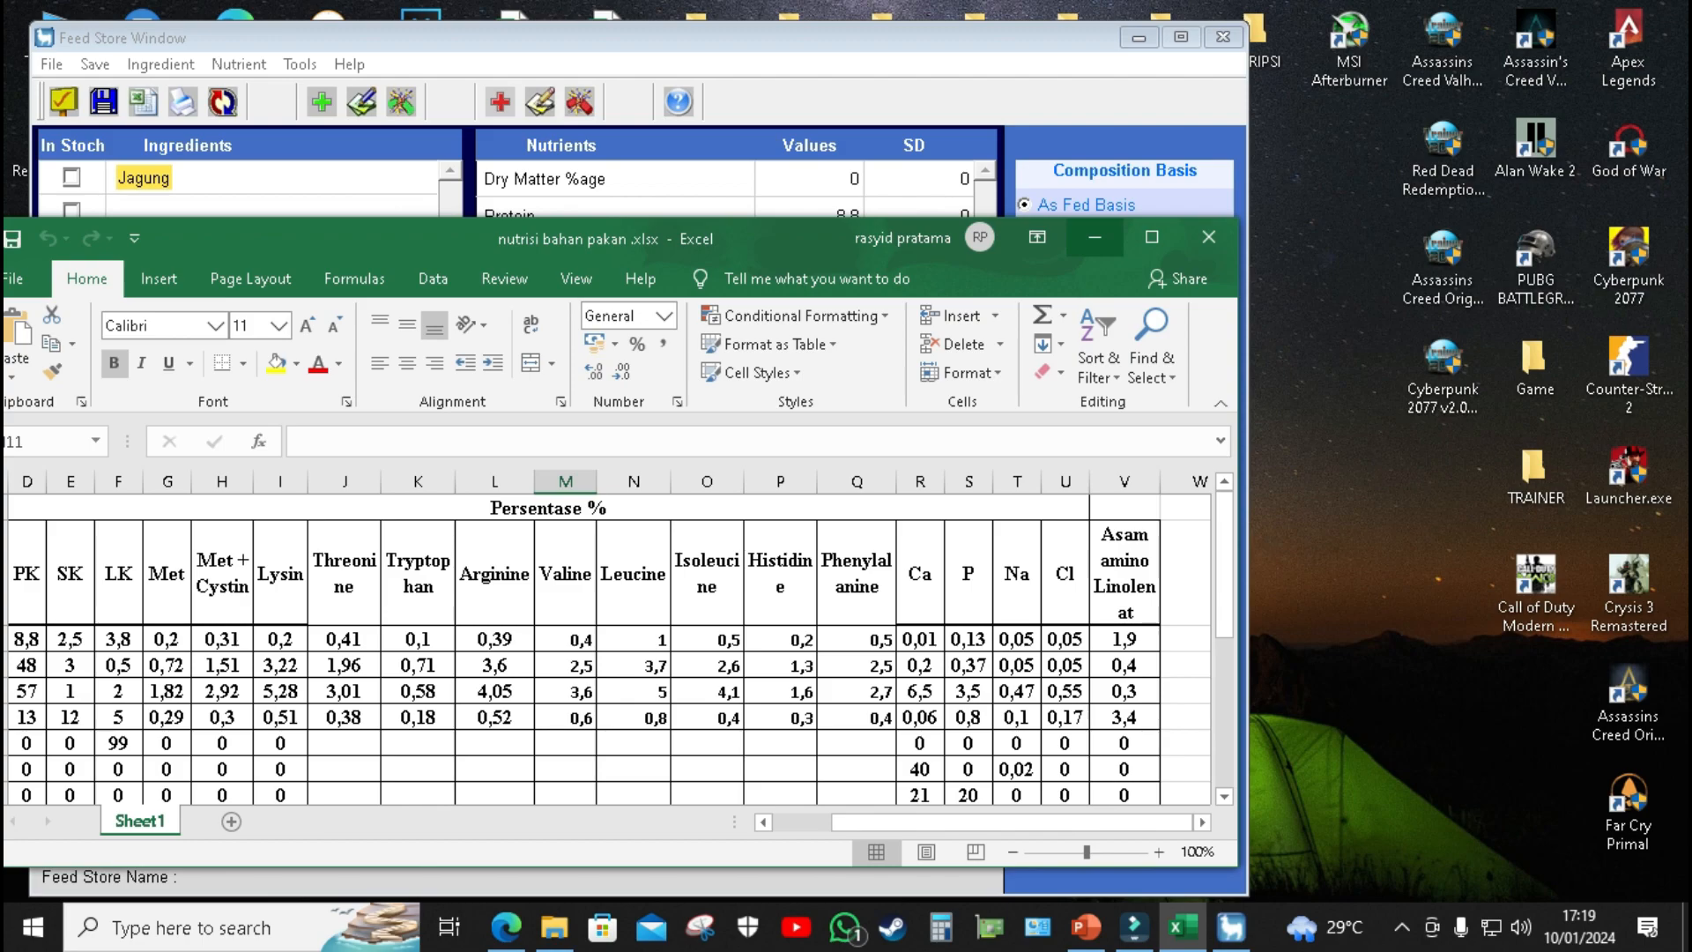
{"action": "left_click", "coordinate": [1094, 237]}
Step: Try to set Jagung's Ca value to 0,01 with a decimal comma in the feed store
{"action": "left_click", "coordinate": [824, 288]}
{"action": "double_click", "coordinate": [838, 286]}
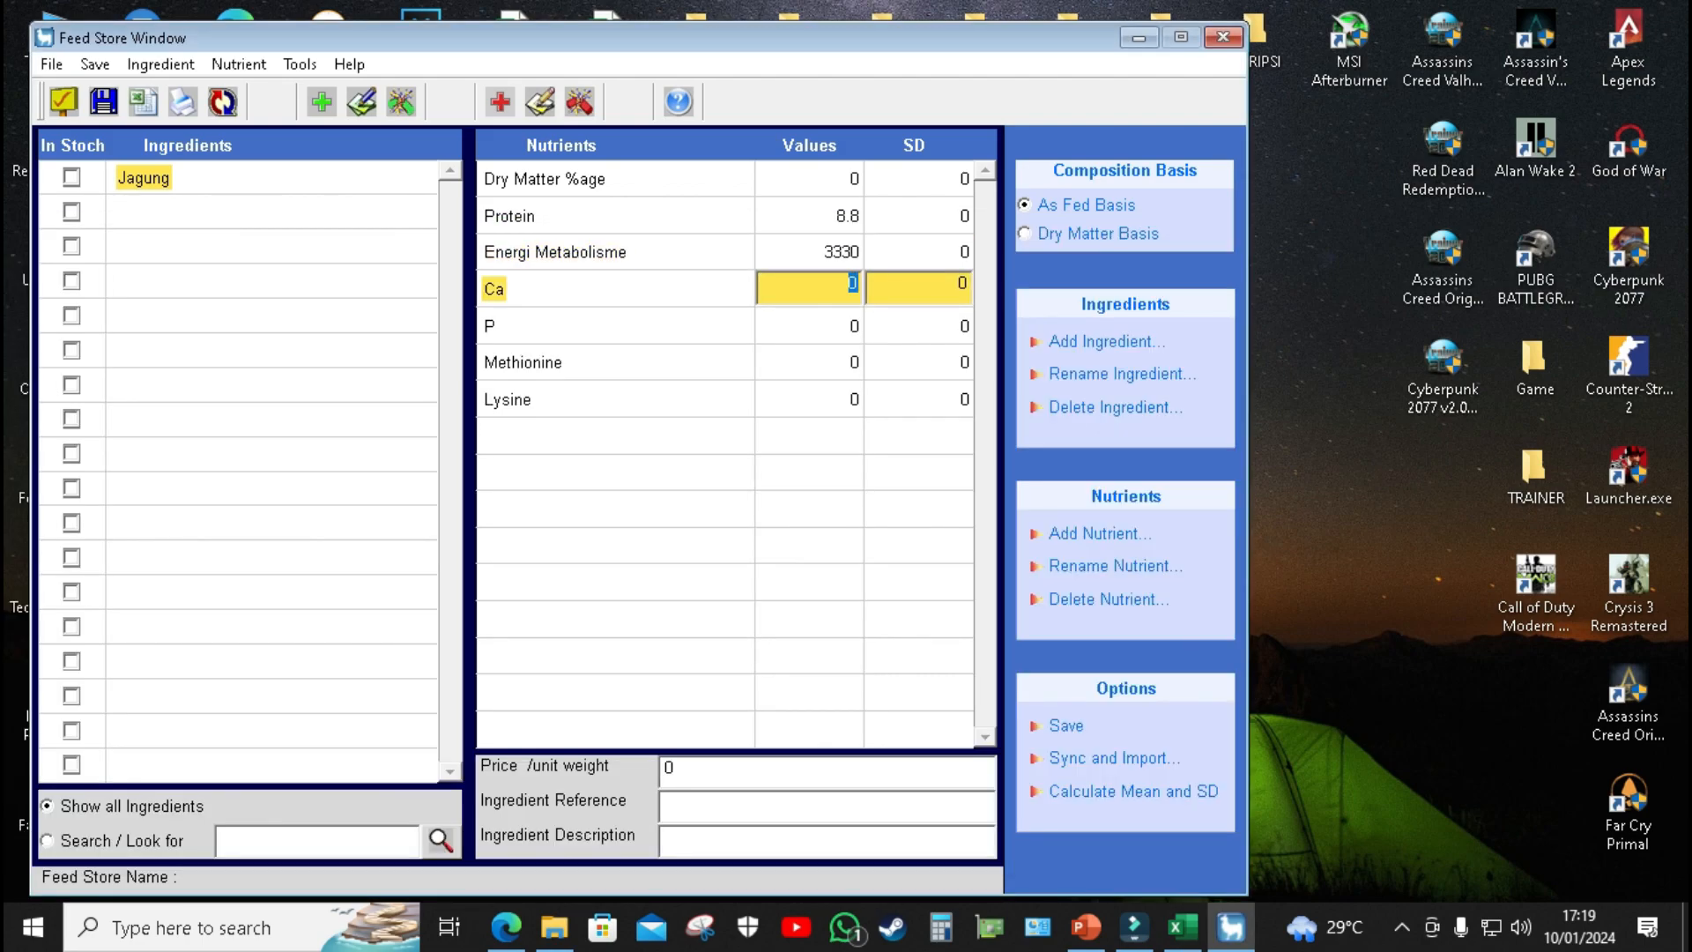
{"action": "type", "text": "0,01"}
{"action": "key", "text": "Return"}
{"action": "key", "text": "Return"}
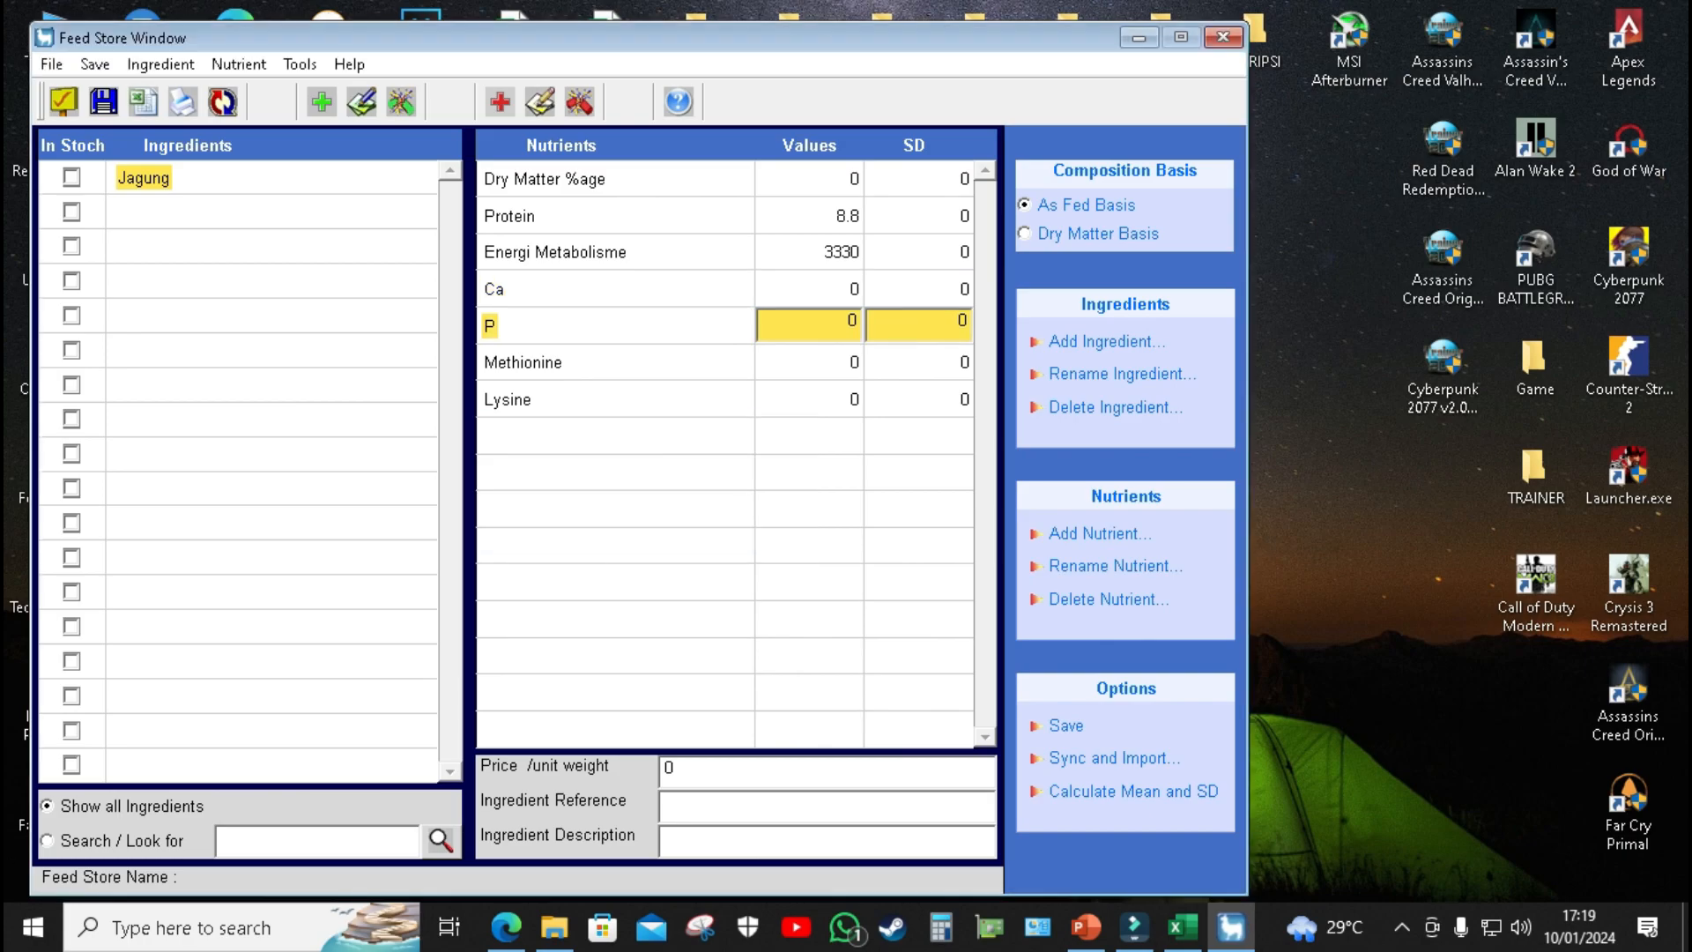
Step: Set Jagung's Ca value to 0.01 and its P value to 0.13, using decimal points
{"action": "left_click", "coordinate": [808, 288]}
{"action": "type", "text": "0.01"}
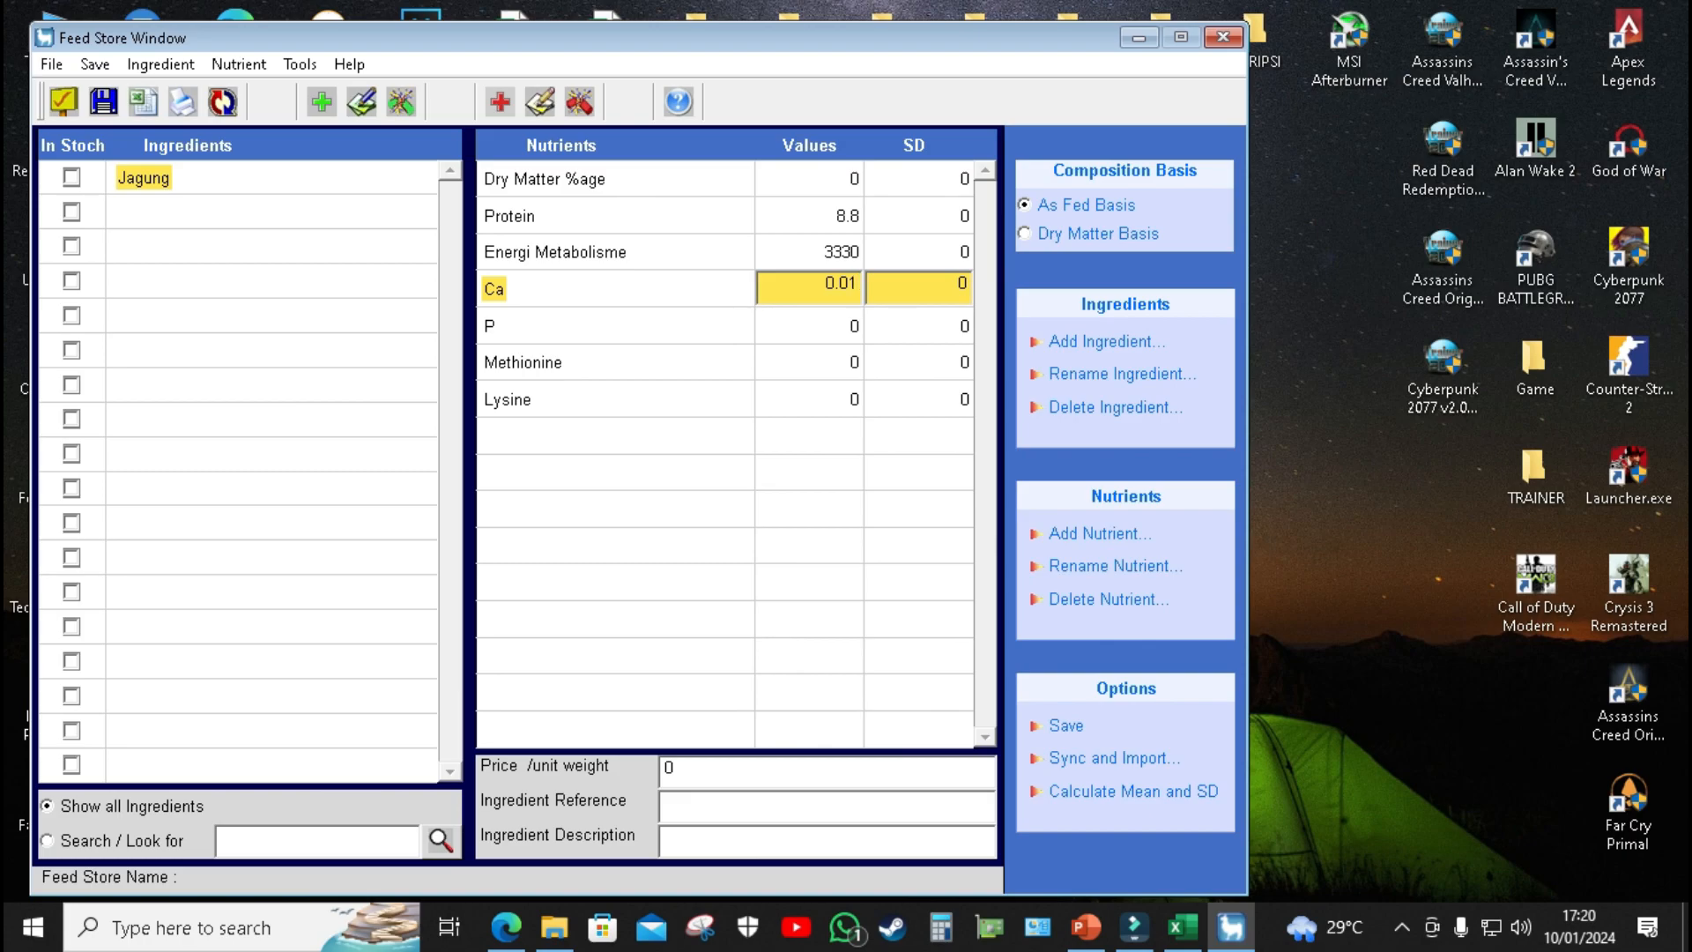
{"action": "left_click", "coordinate": [808, 326]}
{"action": "type", "text": "0.13"}
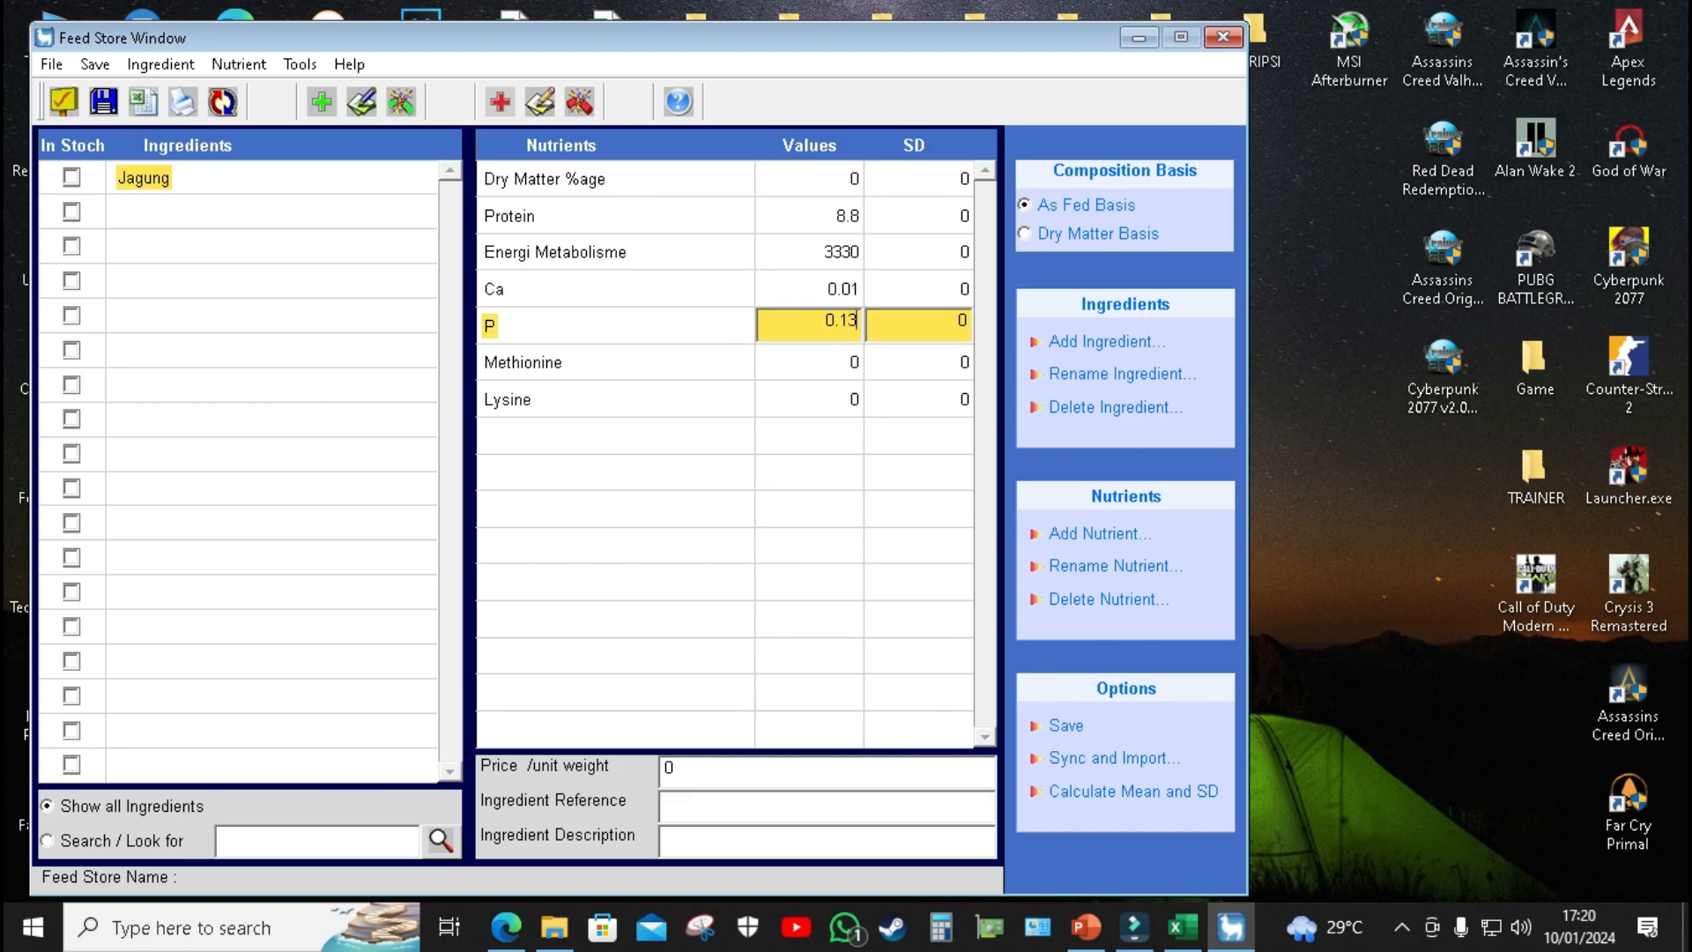
Step: Look up Jagung's Met and Lysin percentages in the Excel workbook and set its Methionine and Lysine values to 0.2 in the feed store
{"action": "left_click", "coordinate": [1182, 925]}
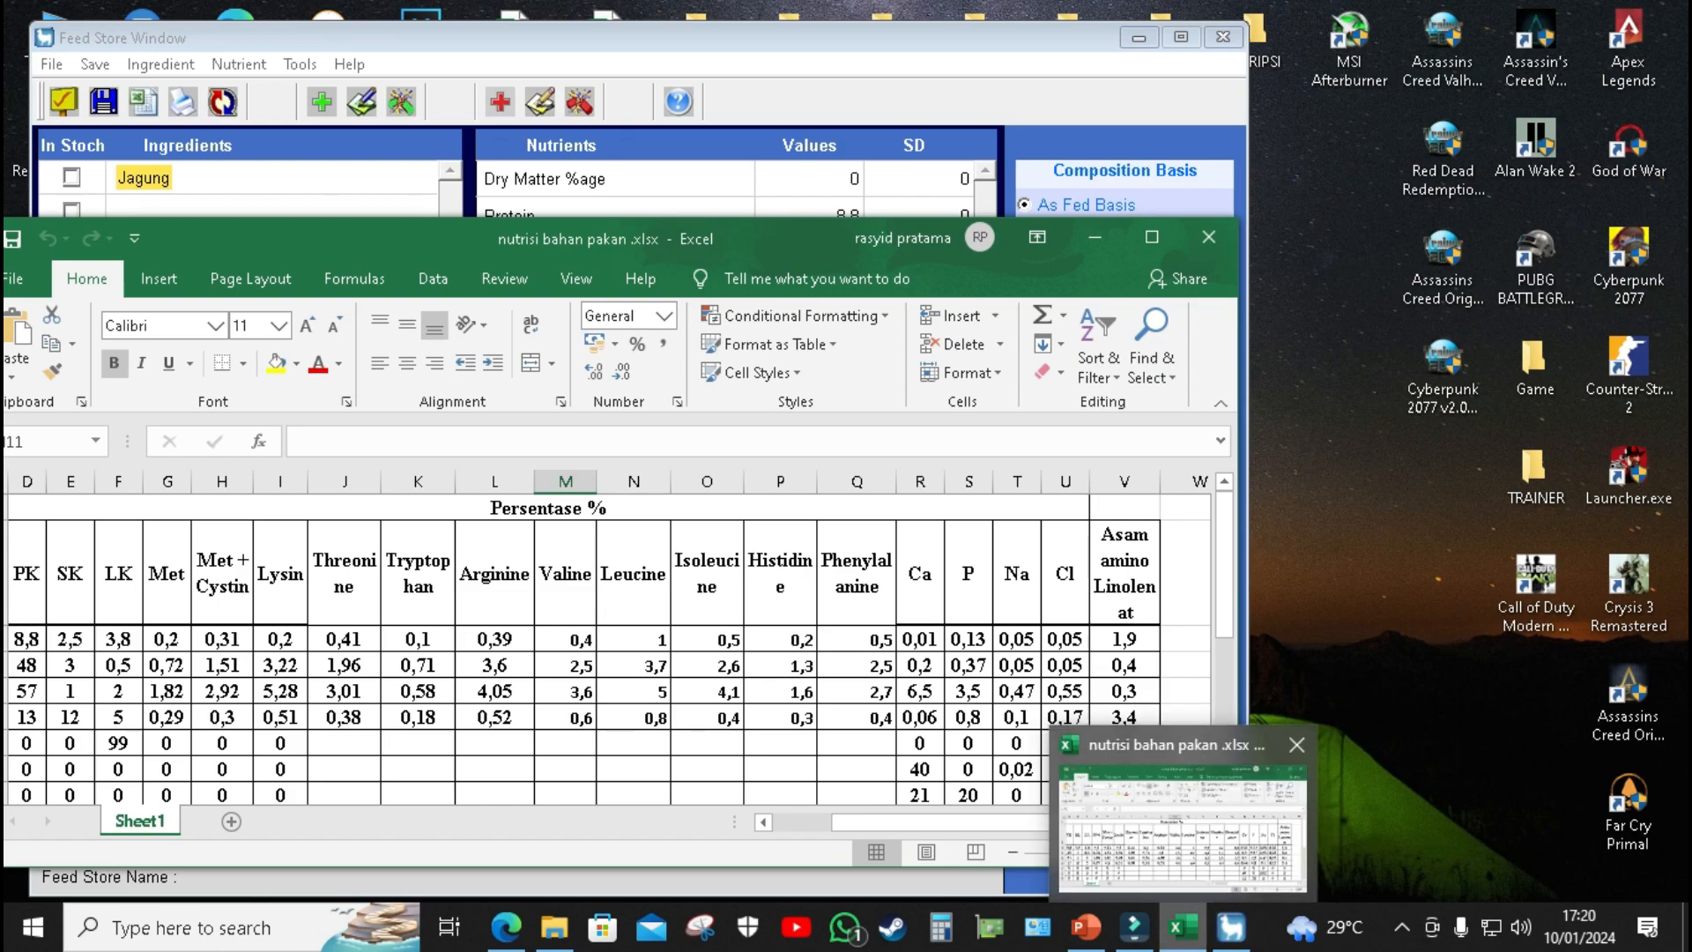
{"action": "scroll", "coordinate": [608, 653], "scroll_direction": "left", "scroll_amount": 3}
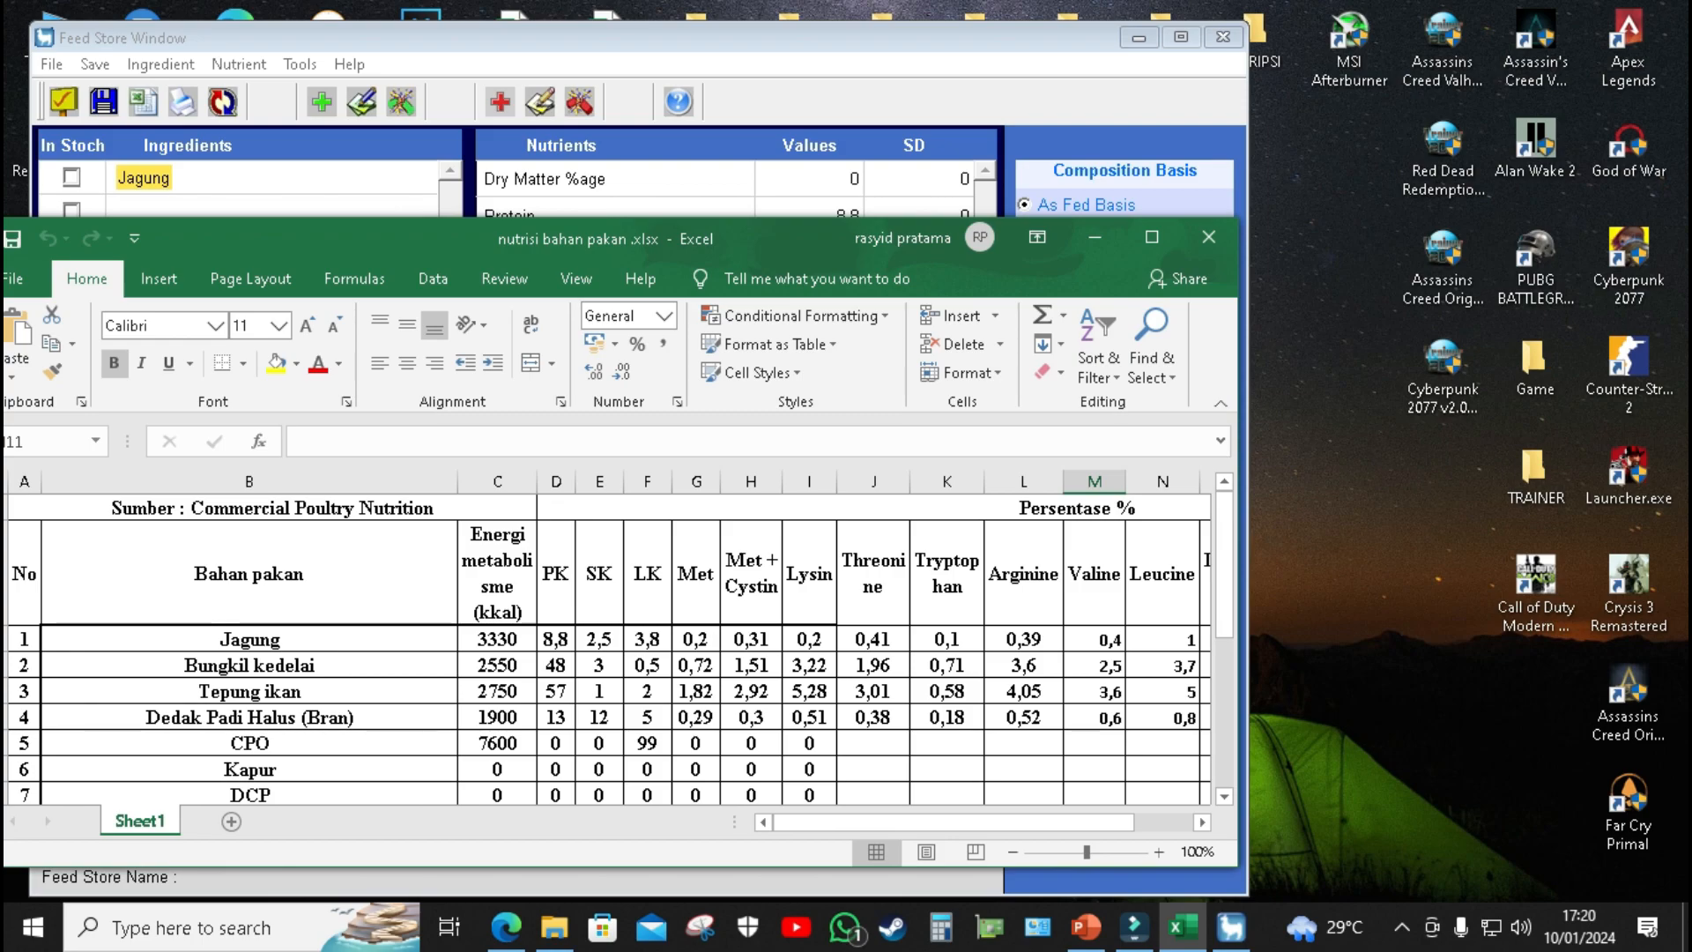
{"action": "left_click", "coordinate": [1095, 237]}
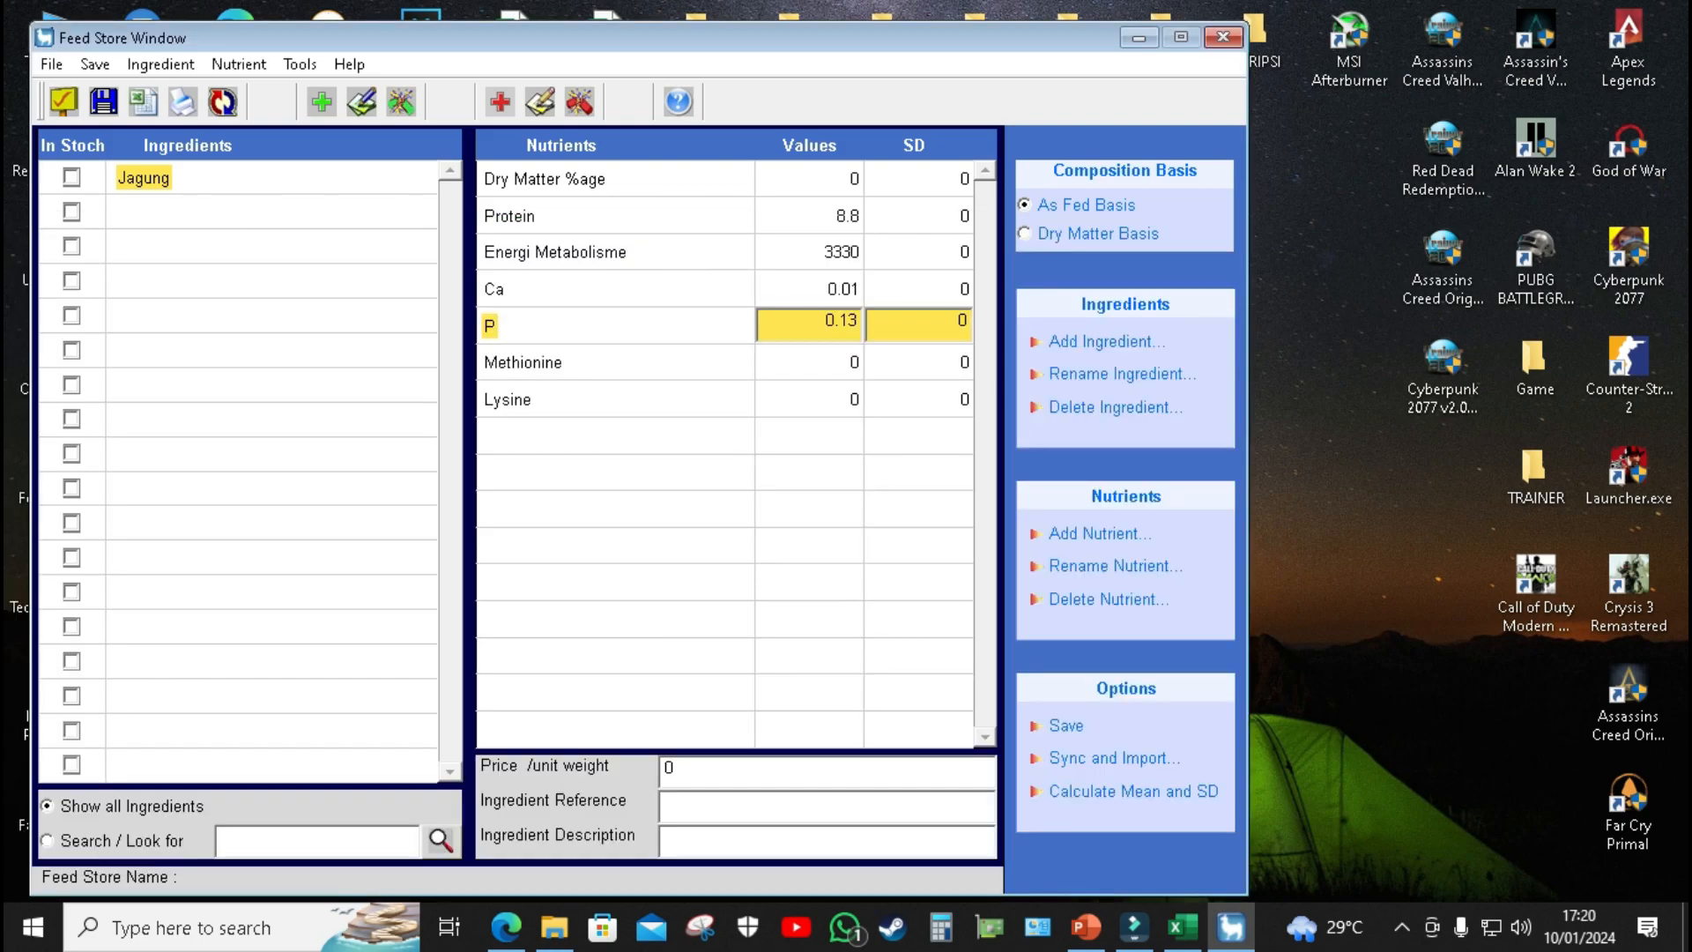
{"action": "left_click", "coordinate": [808, 362]}
{"action": "type", "text": "0.2"}
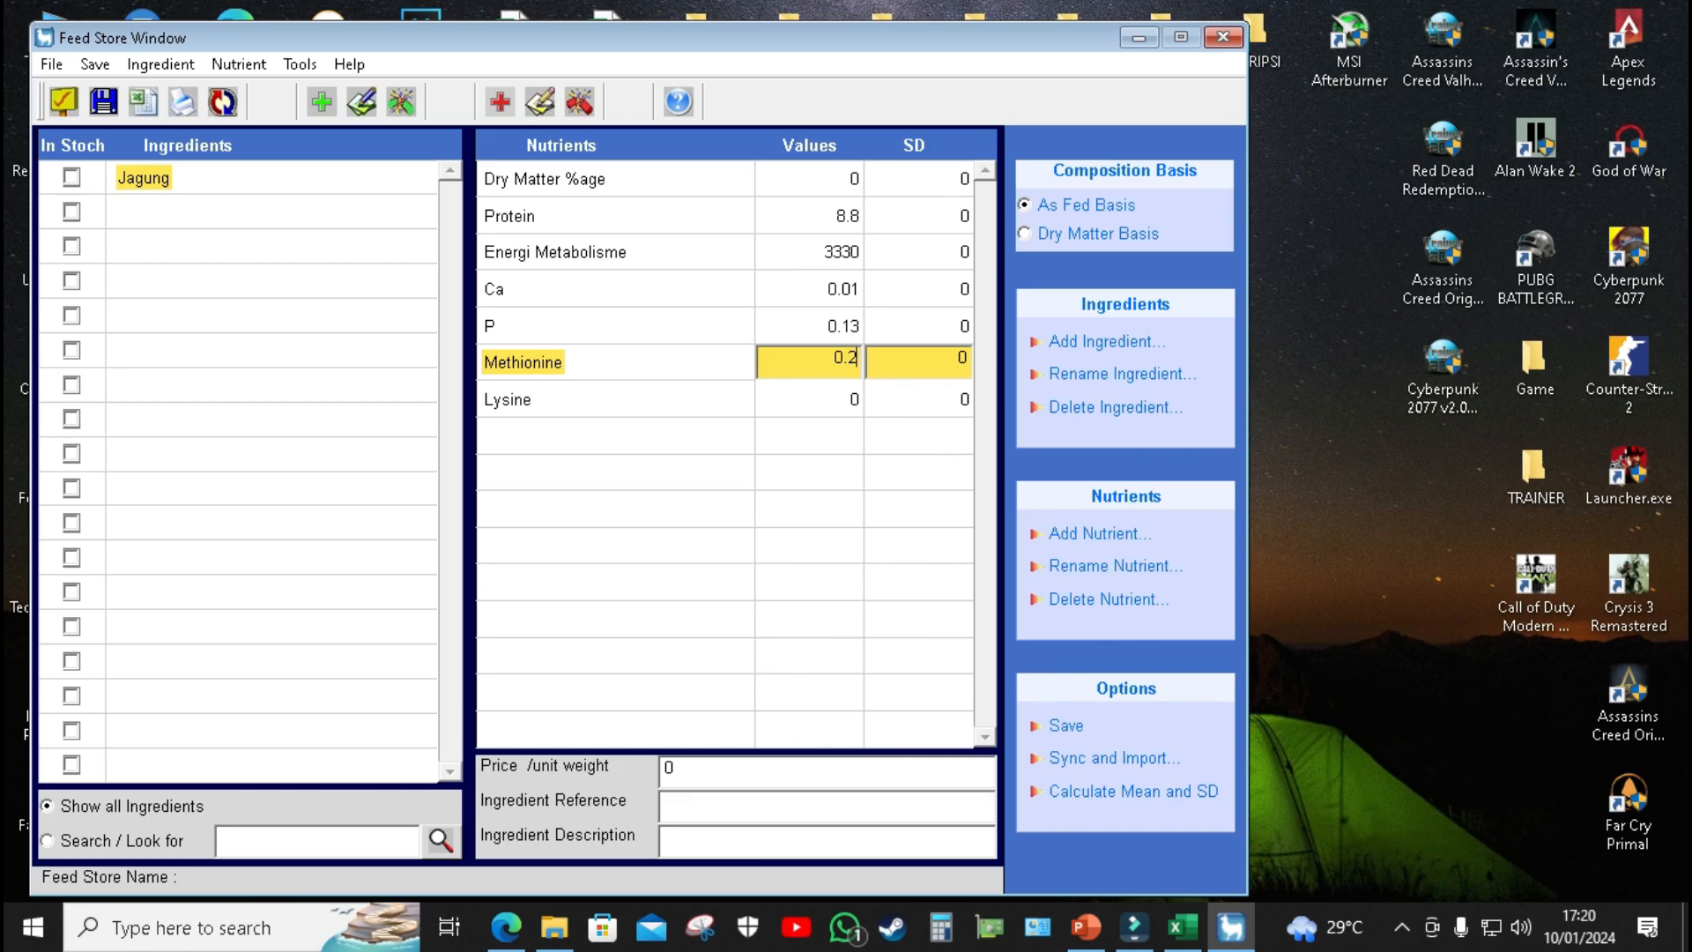
{"action": "key", "text": "Return"}
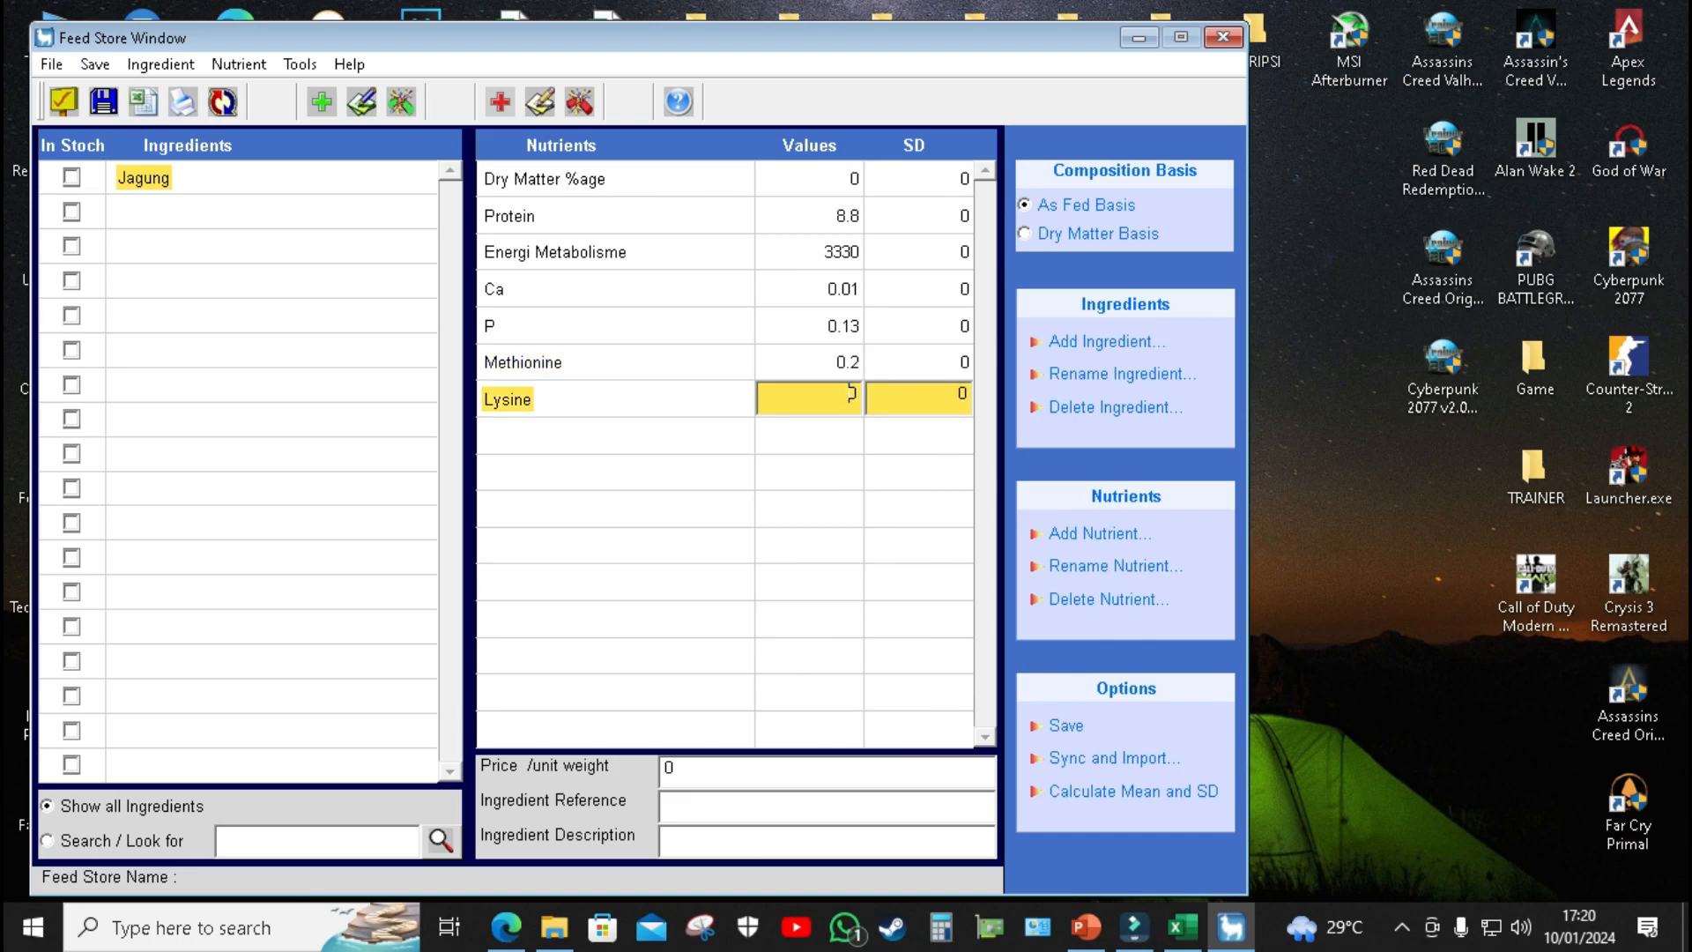
{"action": "type", "text": "0.2"}
Step: Mark Jagung as in stock and close the feed store window
{"action": "left_click", "coordinate": [72, 177]}
{"action": "left_click", "coordinate": [1223, 36]}
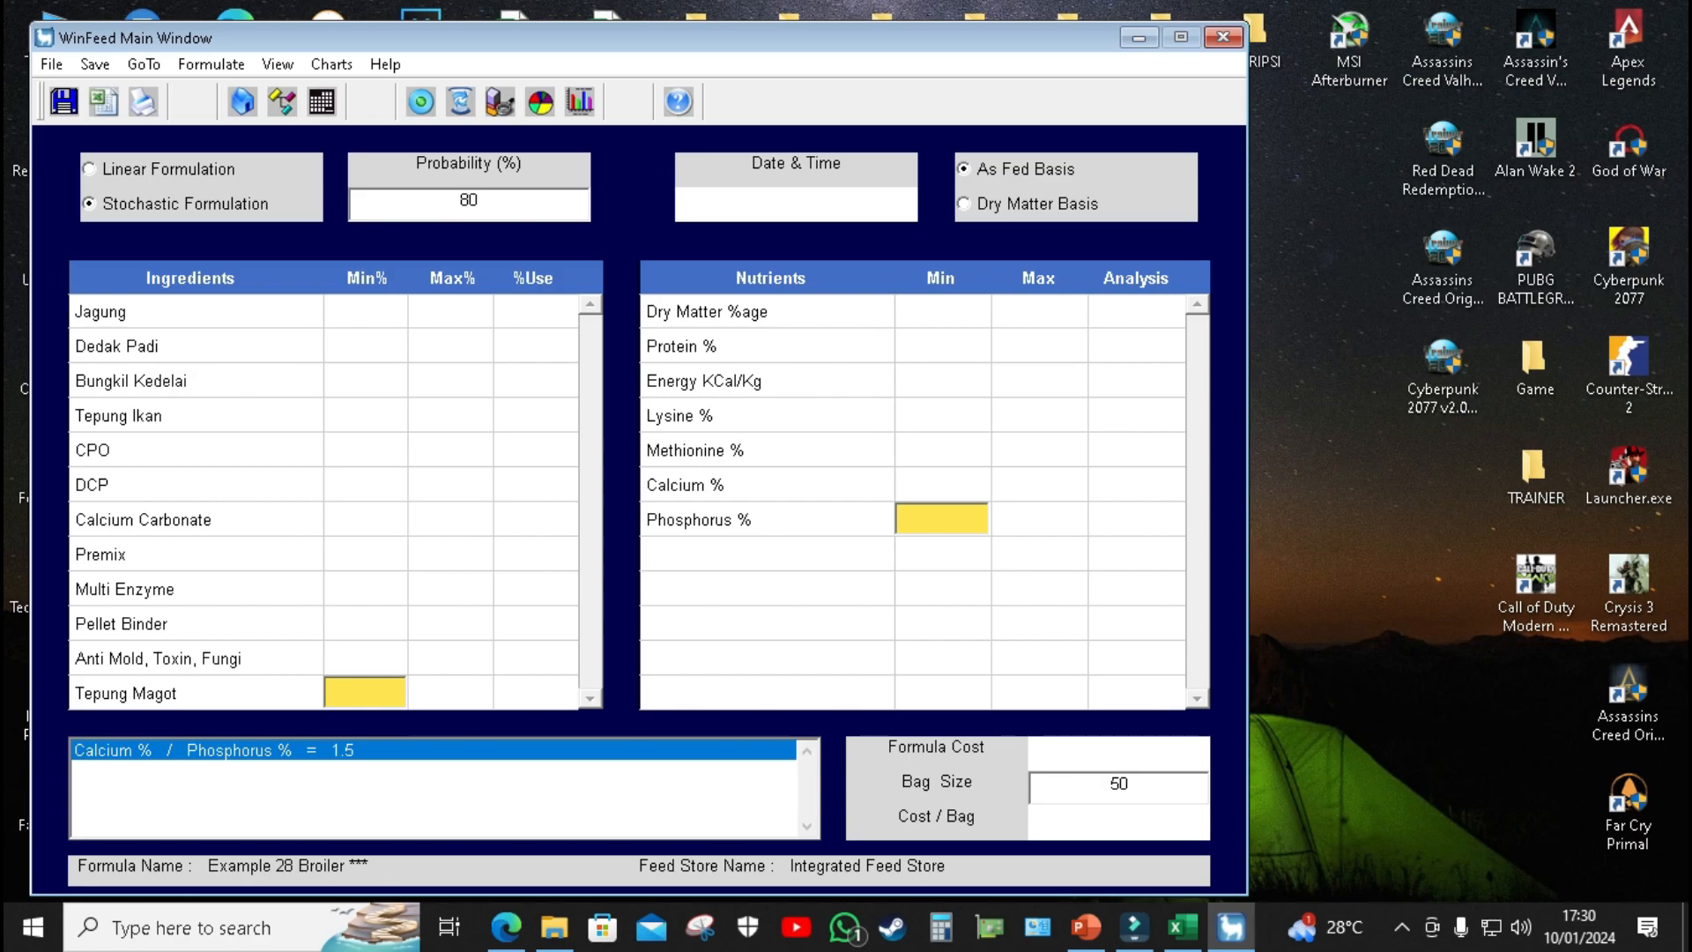
Step: Set the maximum percentages of Jagung to 60, Dedak Padi to 15, Bungkil Kedelai to 25 and Tepung Ikan to 8
{"action": "left_click", "coordinate": [449, 311]}
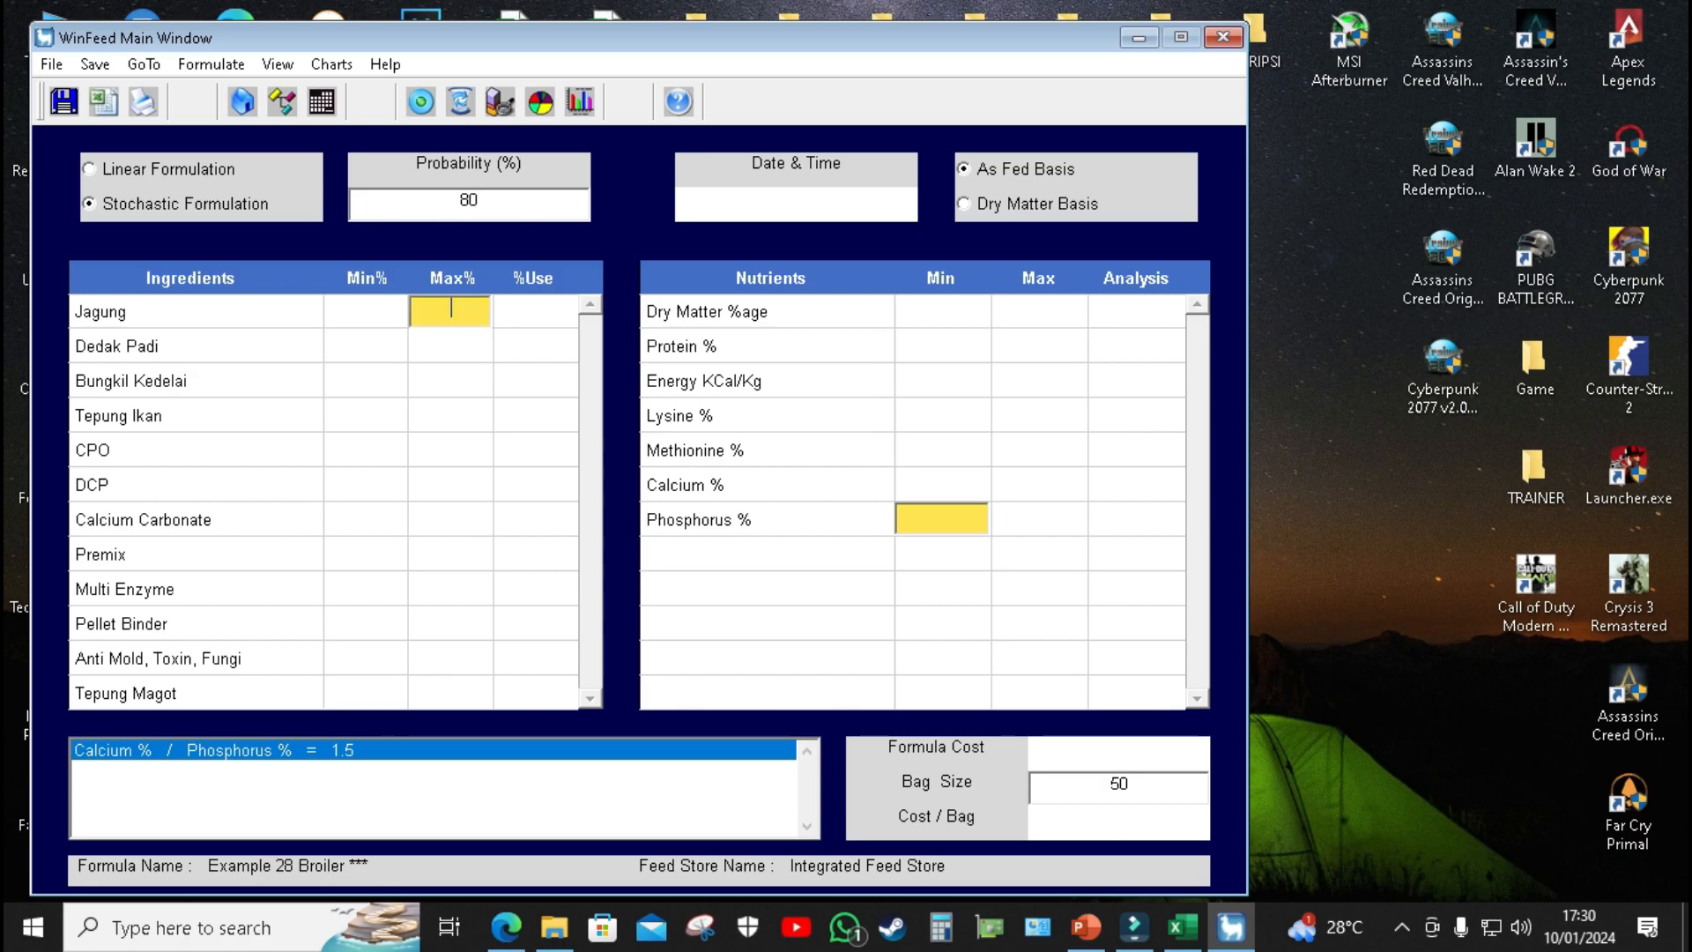
{"action": "type", "text": "60"}
{"action": "key", "text": "Return"}
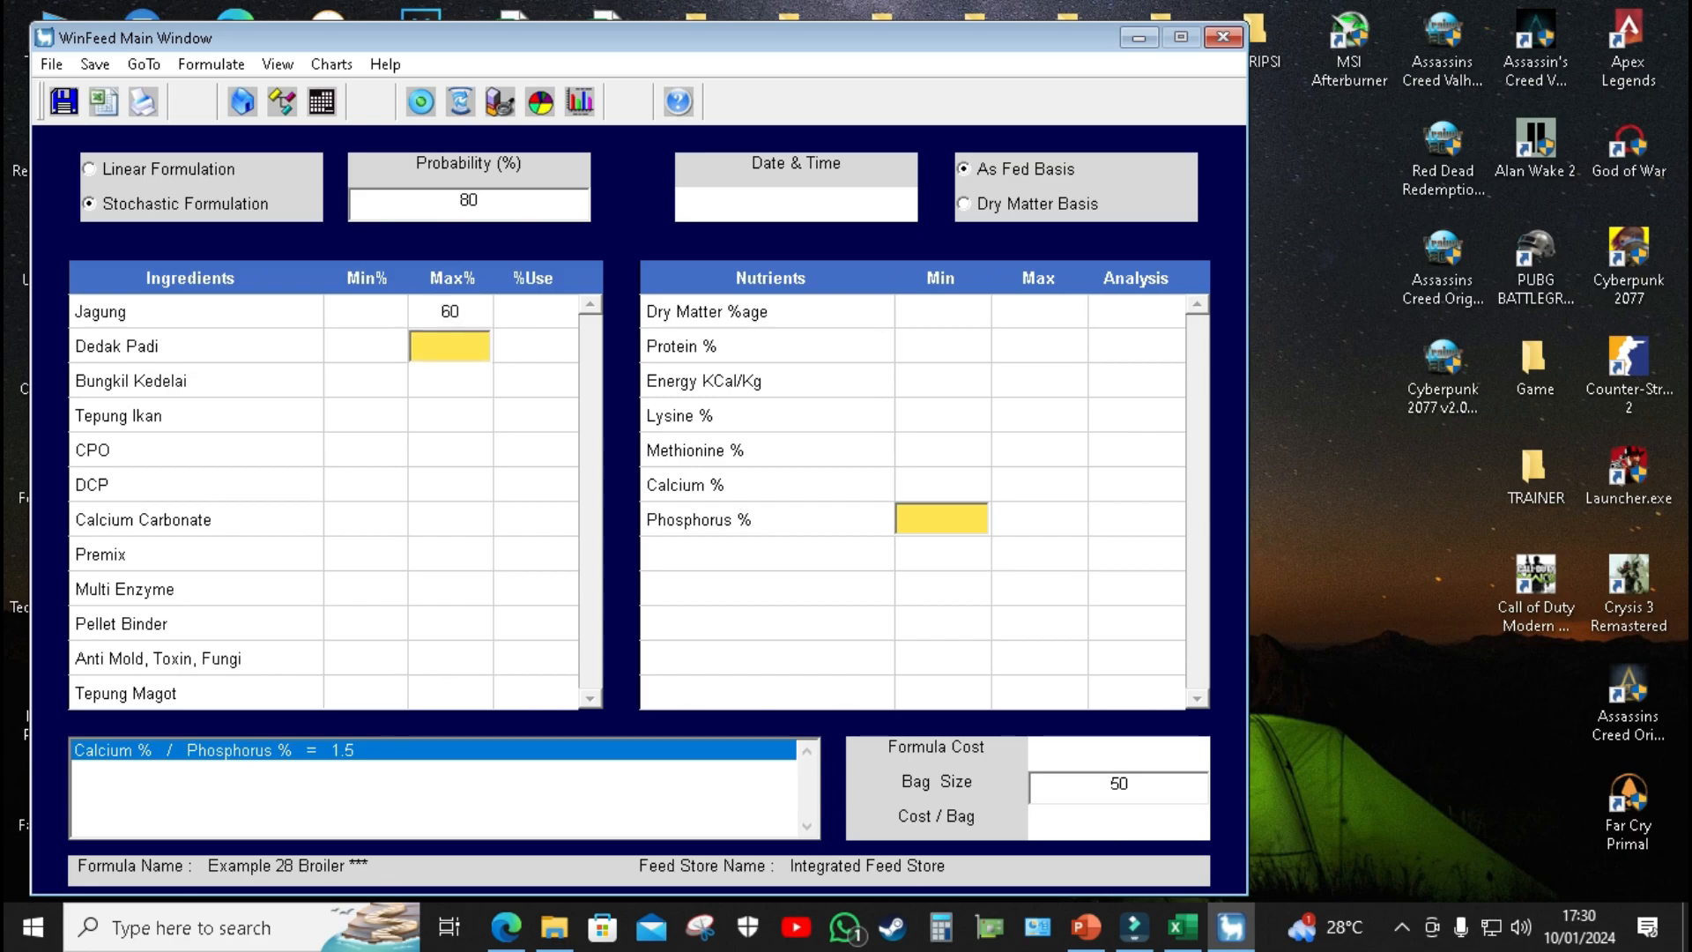
{"action": "type", "text": "15"}
{"action": "key", "text": "Return"}
{"action": "type", "text": "25"}
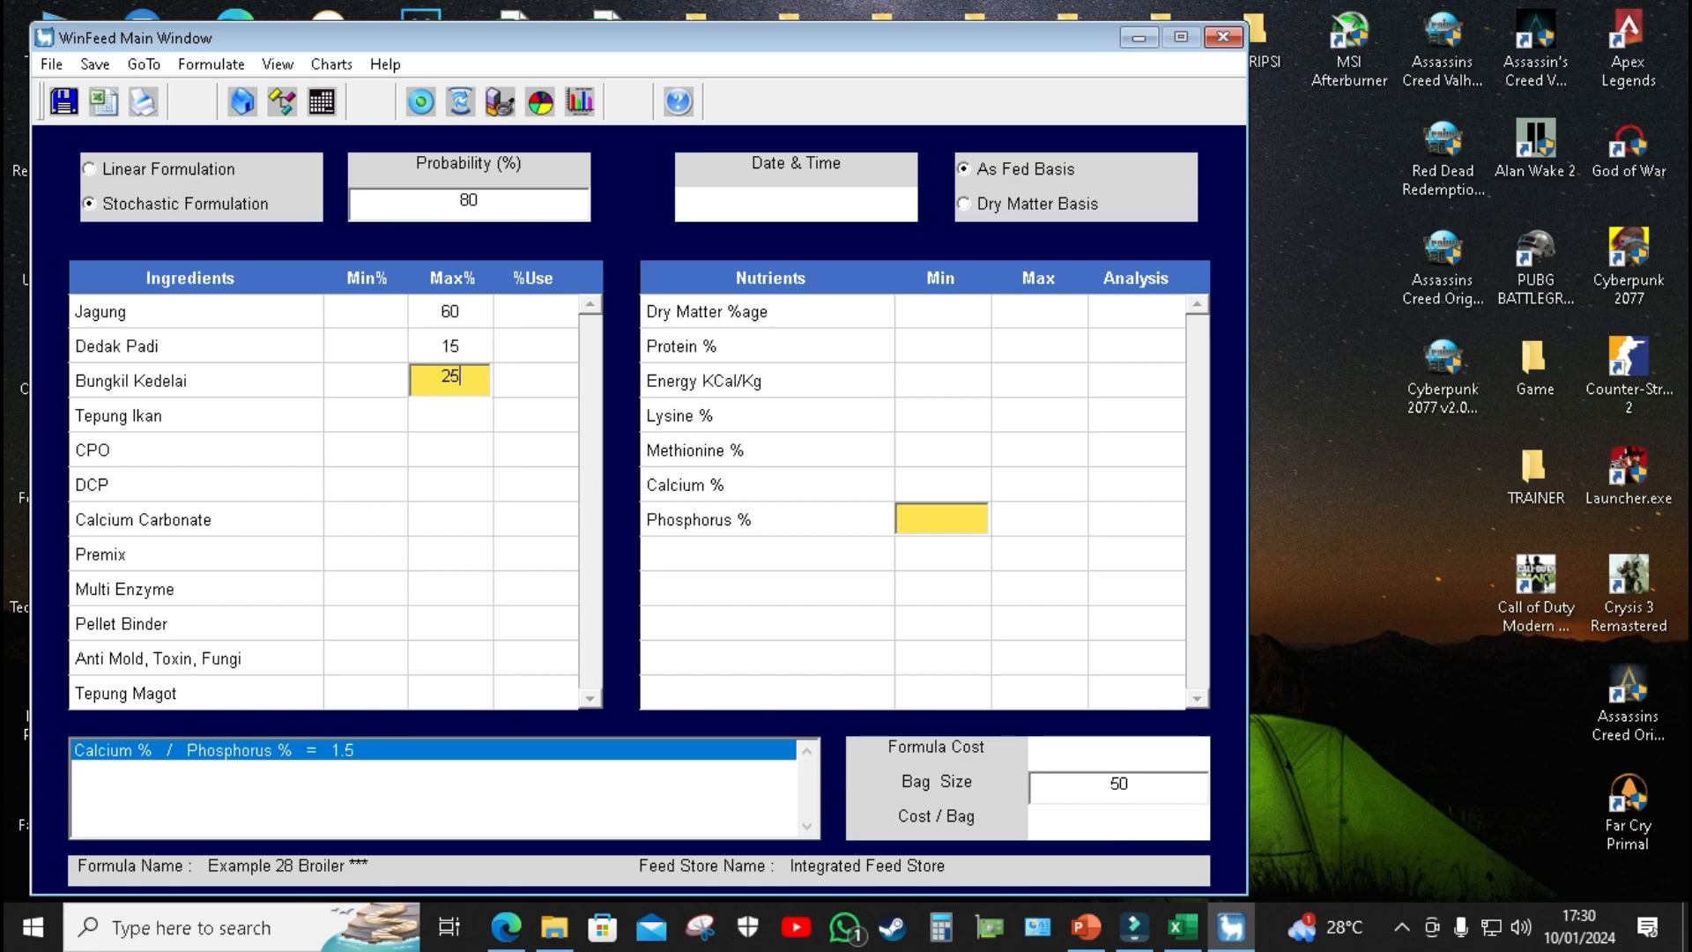
{"action": "key", "text": "Return"}
{"action": "type", "text": "8"}
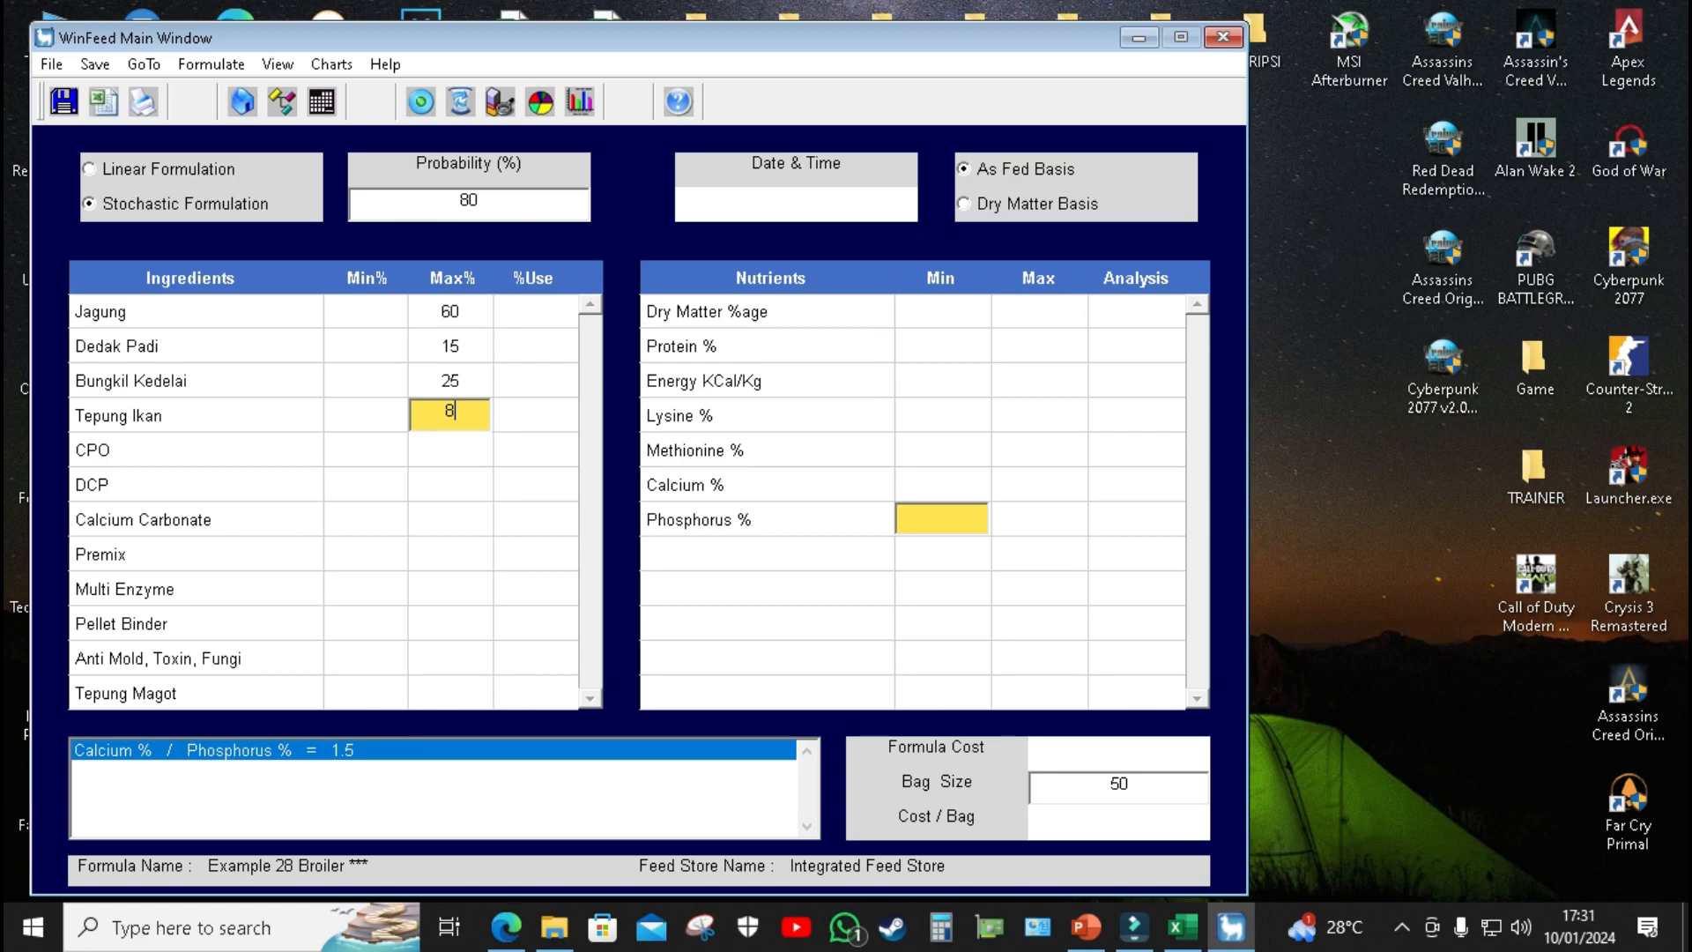
{"action": "key", "text": "Return"}
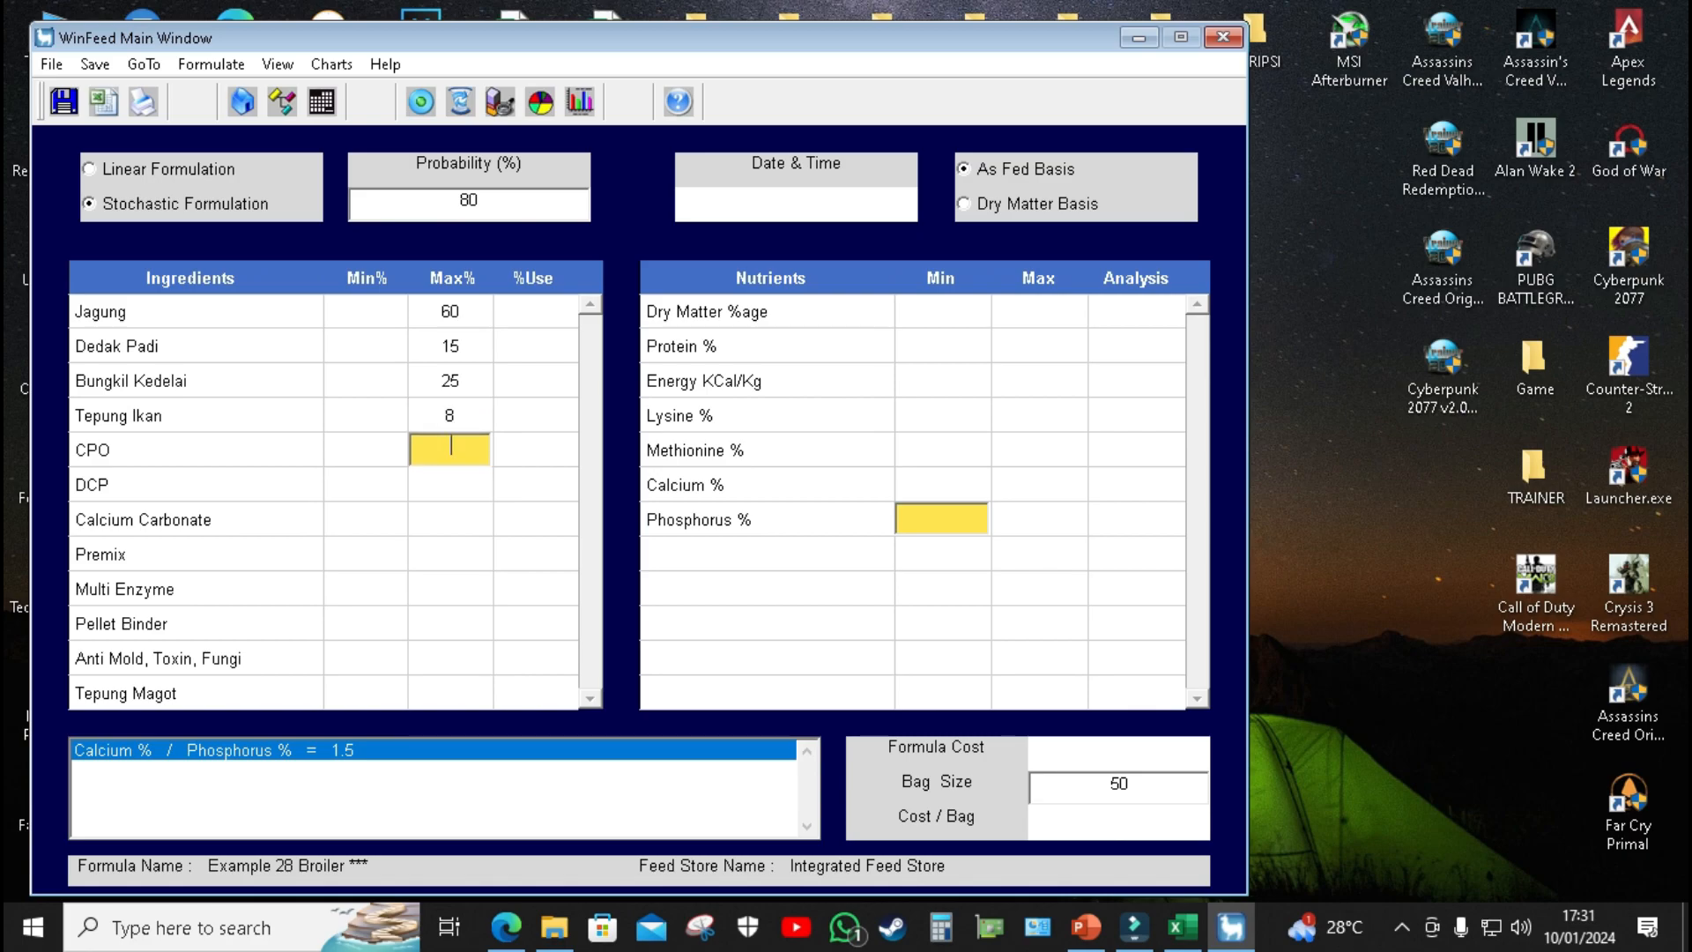
Step: Set the maximum percentages of CPO to 4, DCP to 5 and Calcium Carbonate to 5
{"action": "type", "text": "4"}
{"action": "key", "text": "Return"}
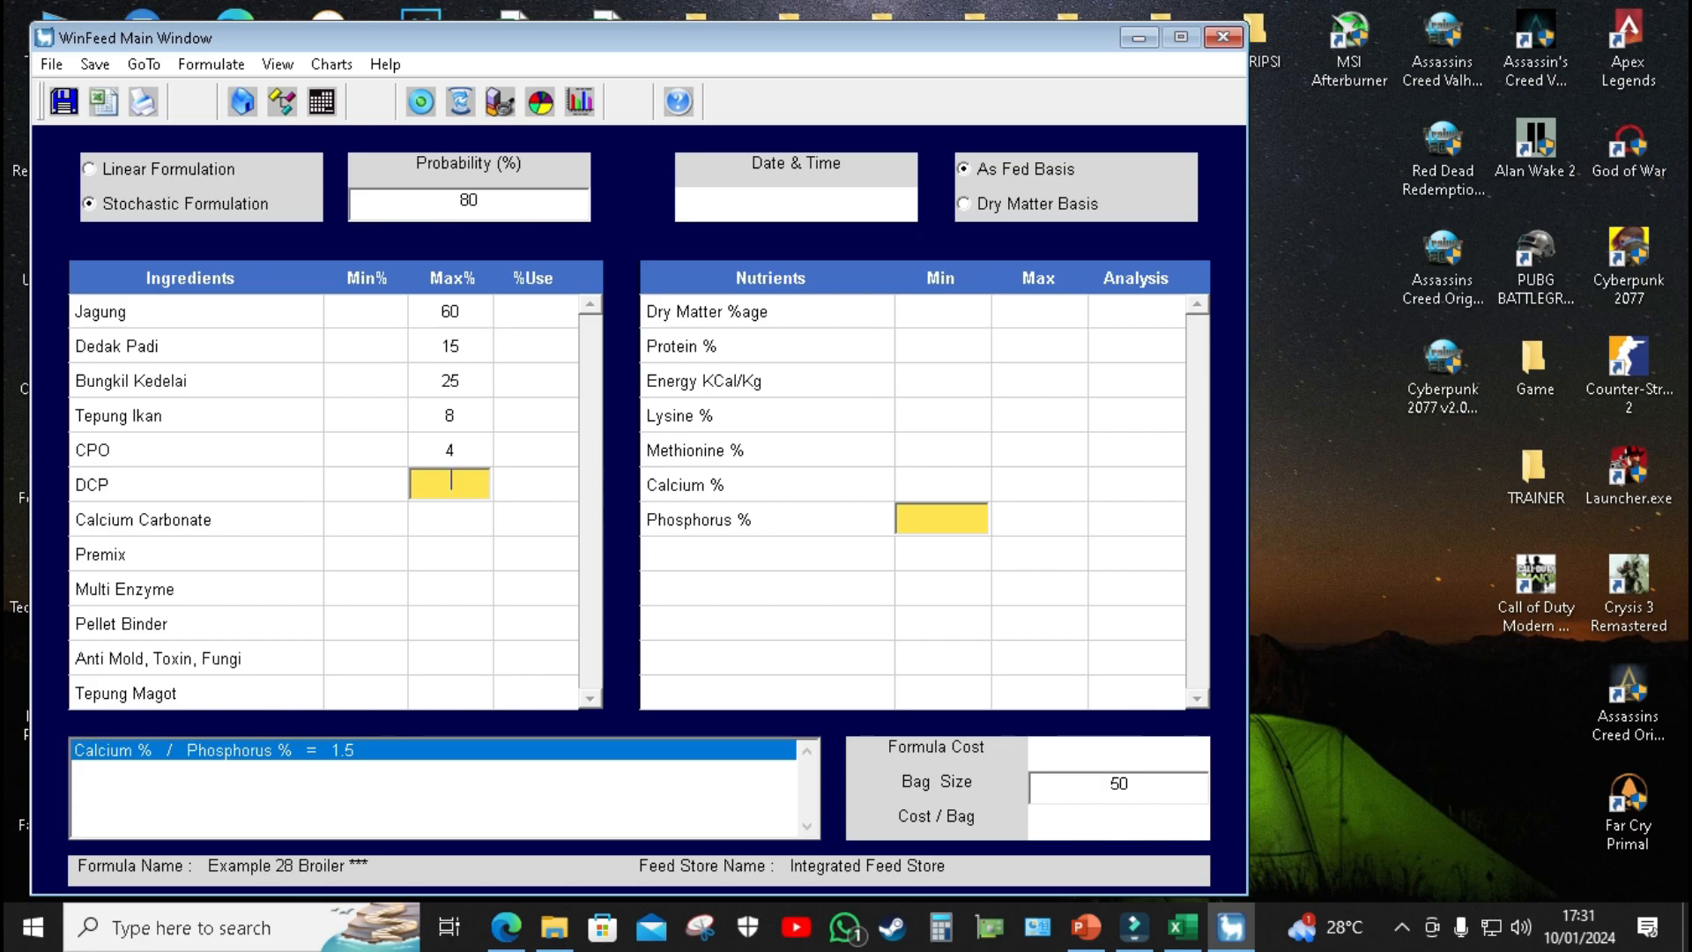
{"action": "type", "text": "5"}
{"action": "key", "text": "Return"}
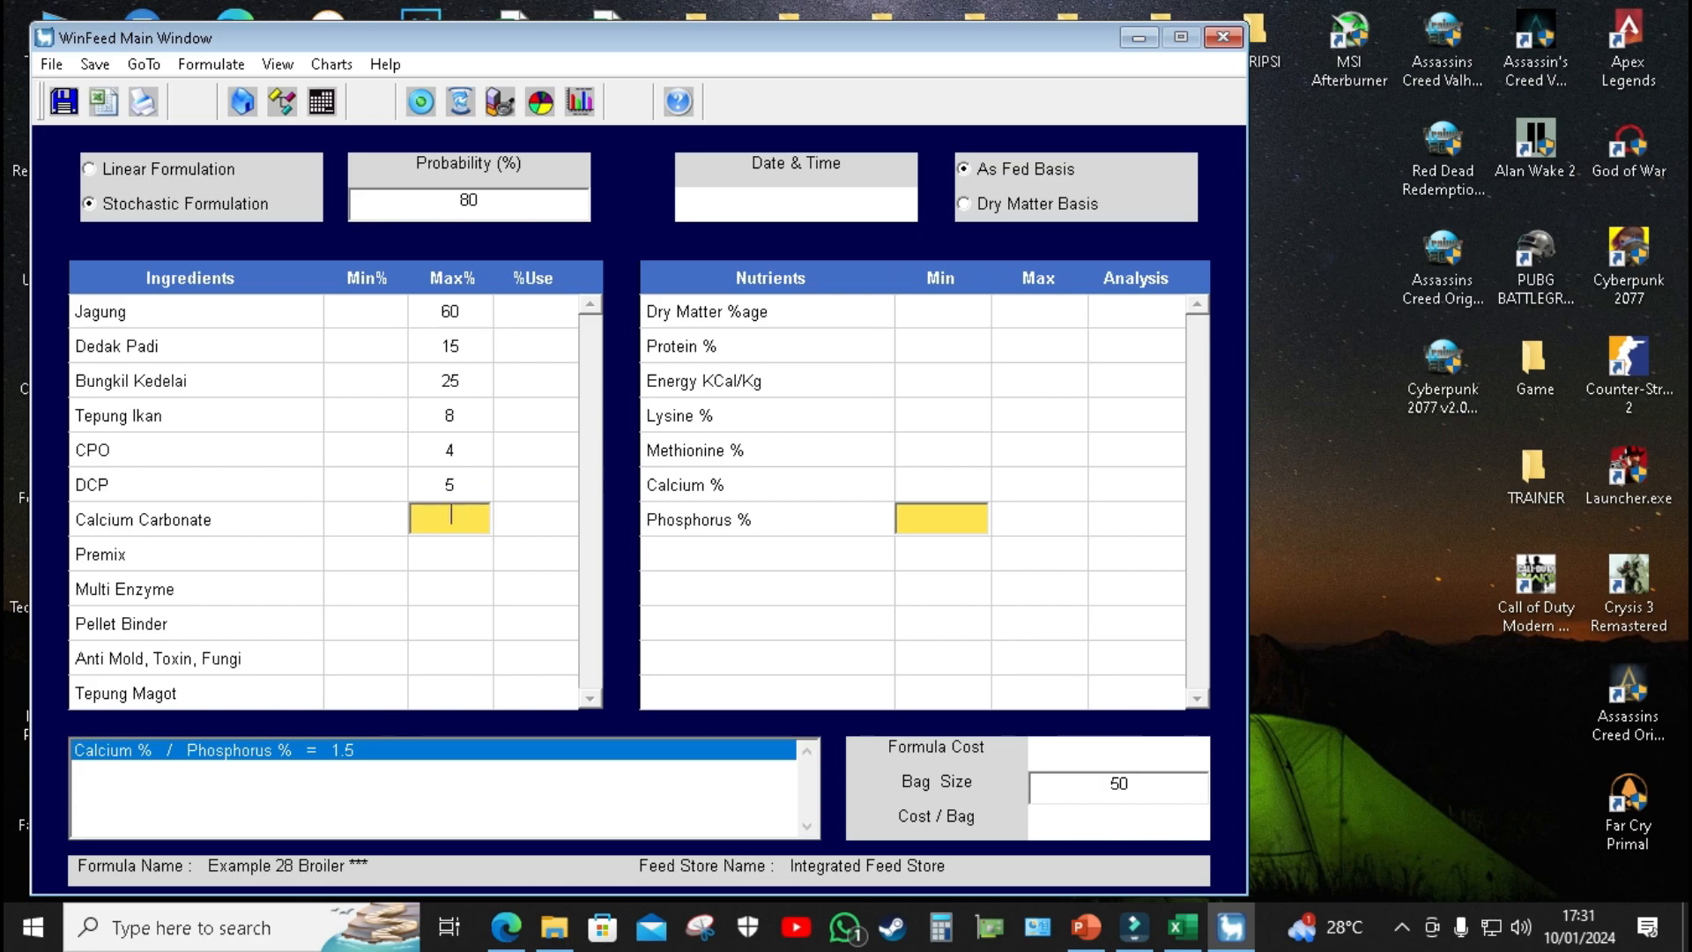
{"action": "type", "text": "5"}
{"action": "key", "text": "Return"}
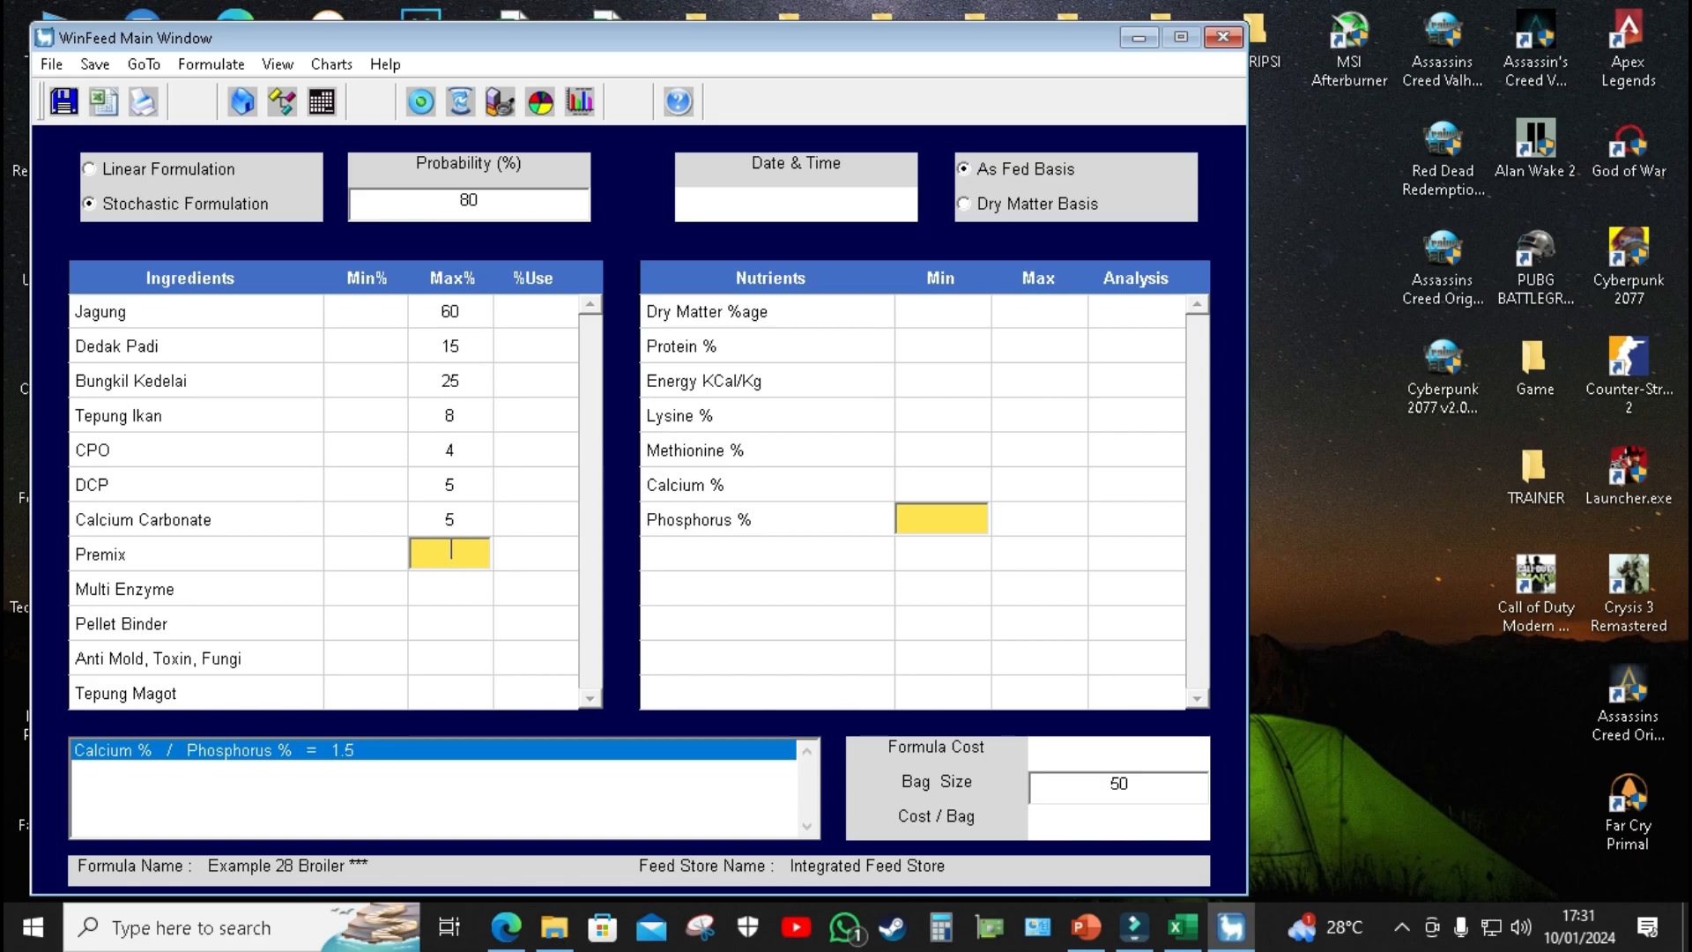
Step: Set the maximum percentages of Premix to 0.5, Multi Enzyme to 0.3, Pellet Binder to 0.1 and Anti Mold, Toxin, Fungi to 0.1
{"action": "type", "text": "0,5"}
{"action": "key", "text": "BackSpace"}
{"action": "key", "text": "BackSpace"}
{"action": "type", "text": ".5"}
{"action": "key", "text": "Return"}
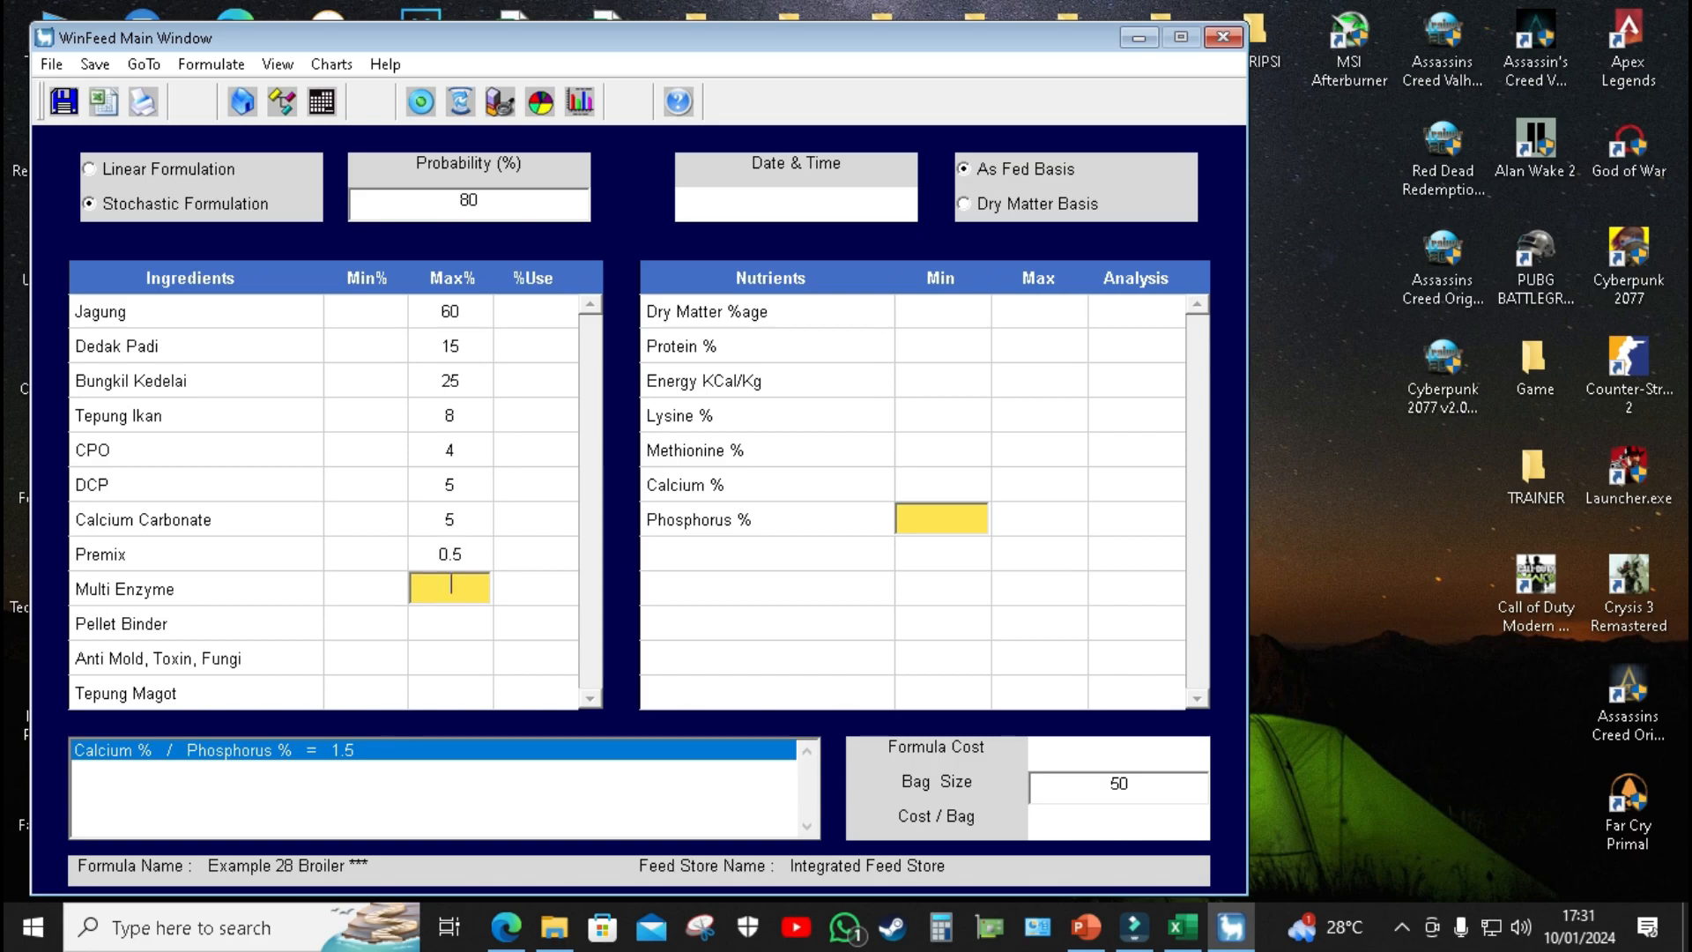
{"action": "type", "text": "0.3"}
{"action": "key", "text": "Return"}
{"action": "type", "text": "0.1"}
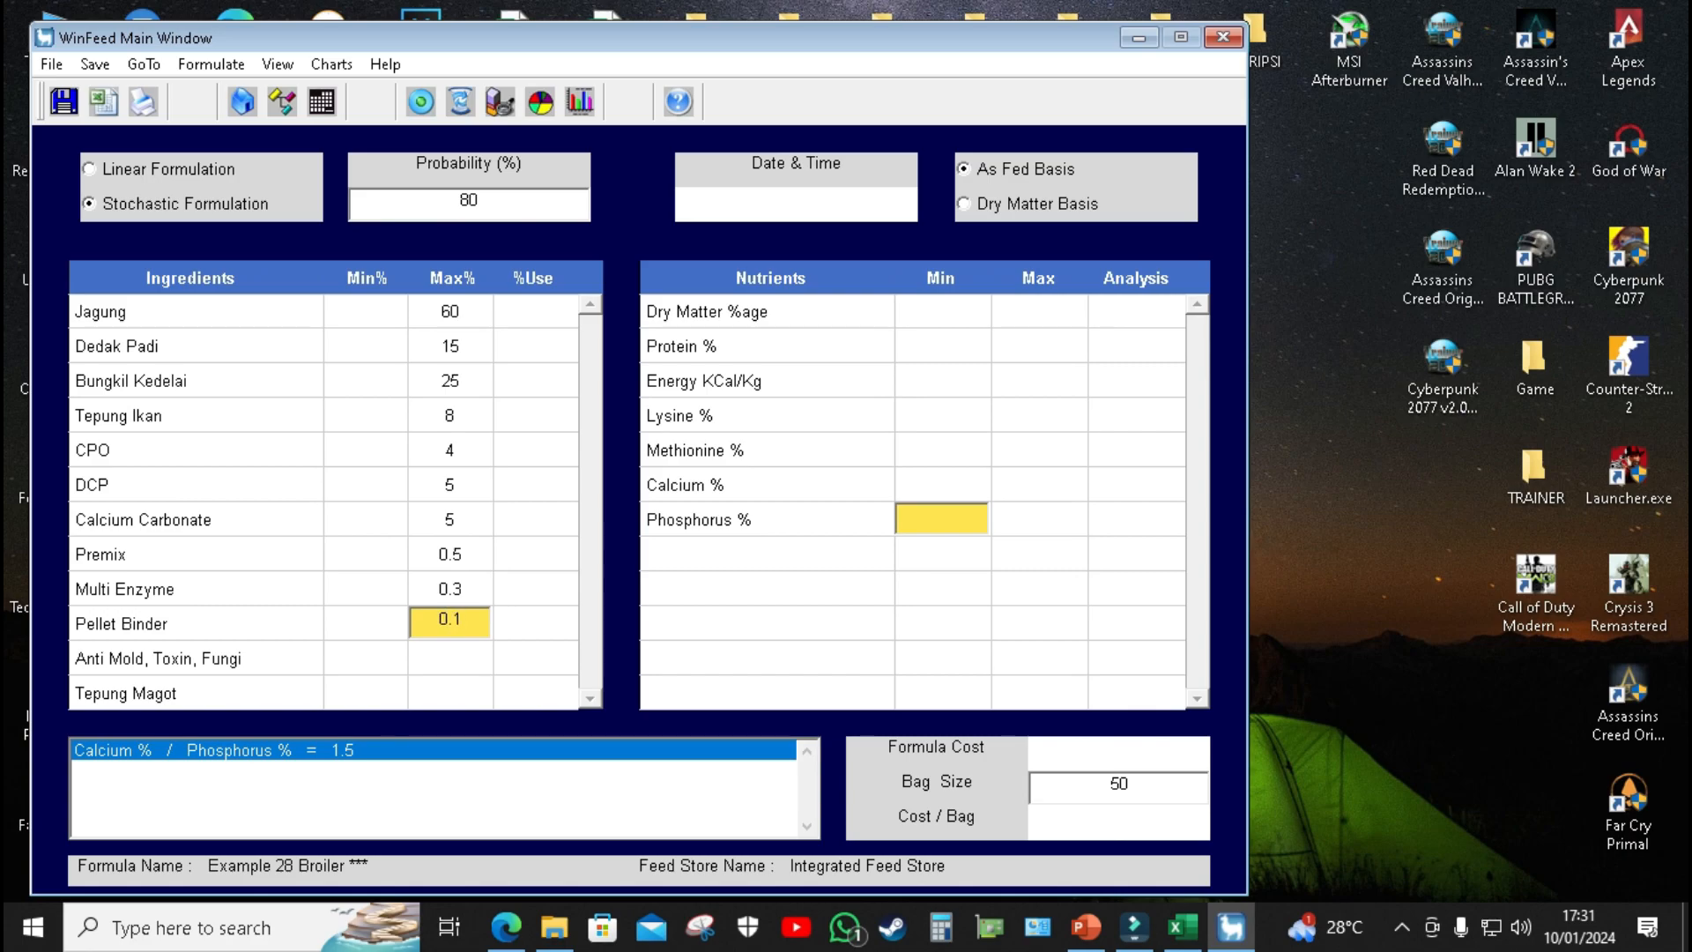
{"action": "key", "text": "Return"}
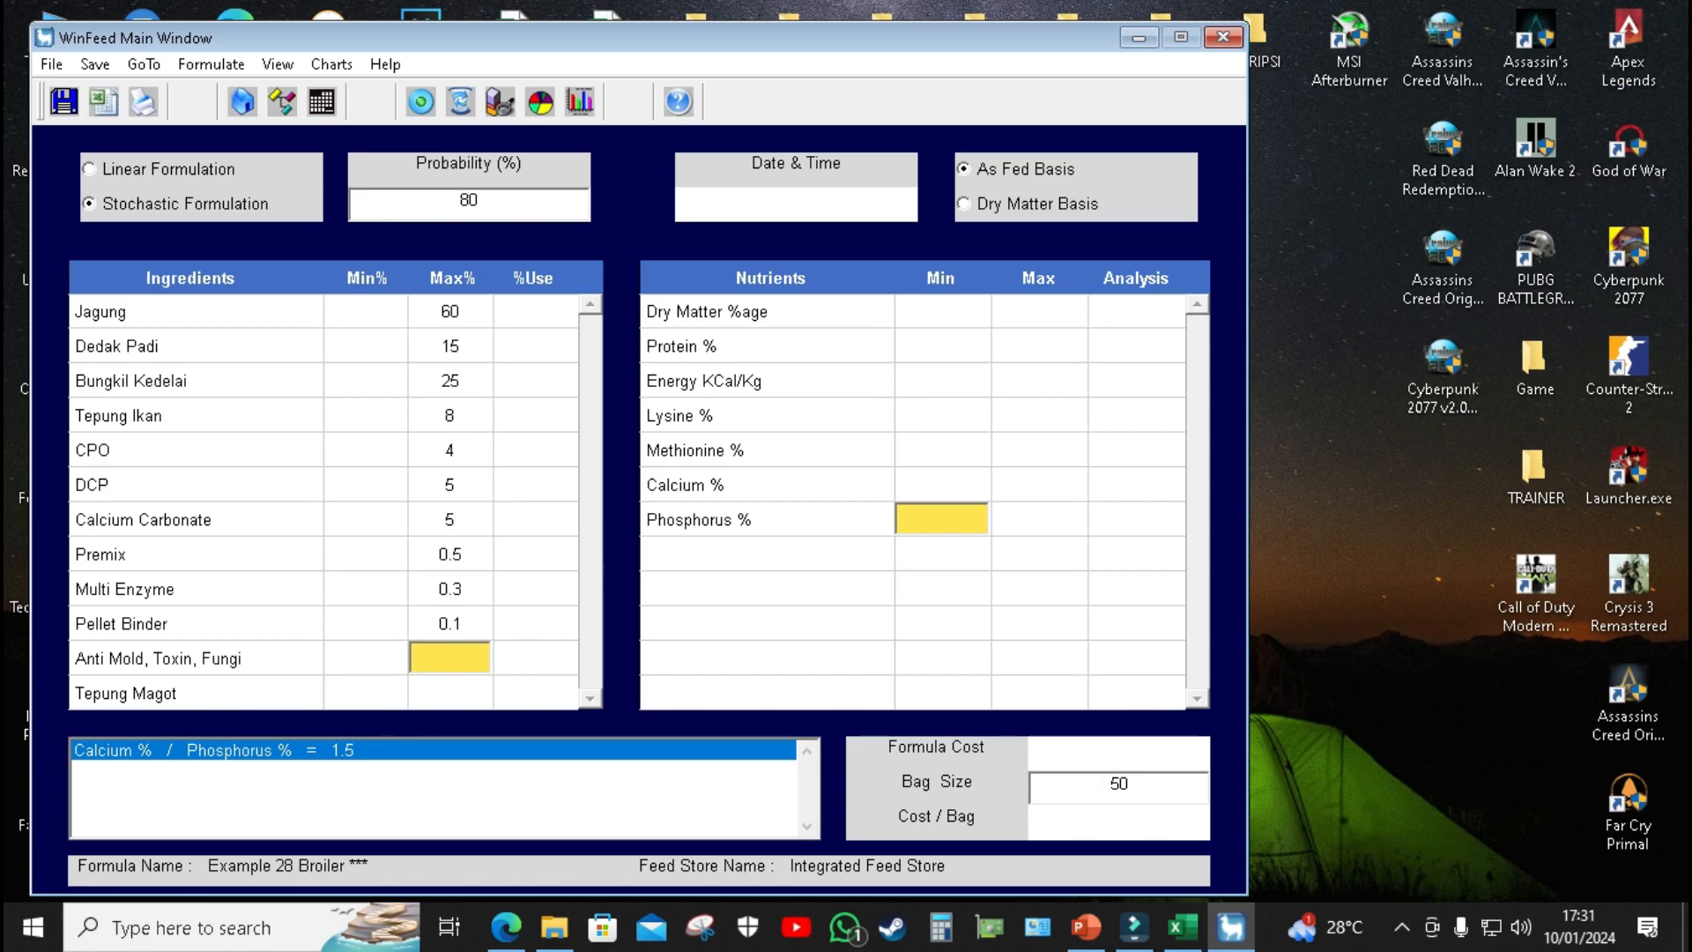
{"action": "type", "text": "0.1"}
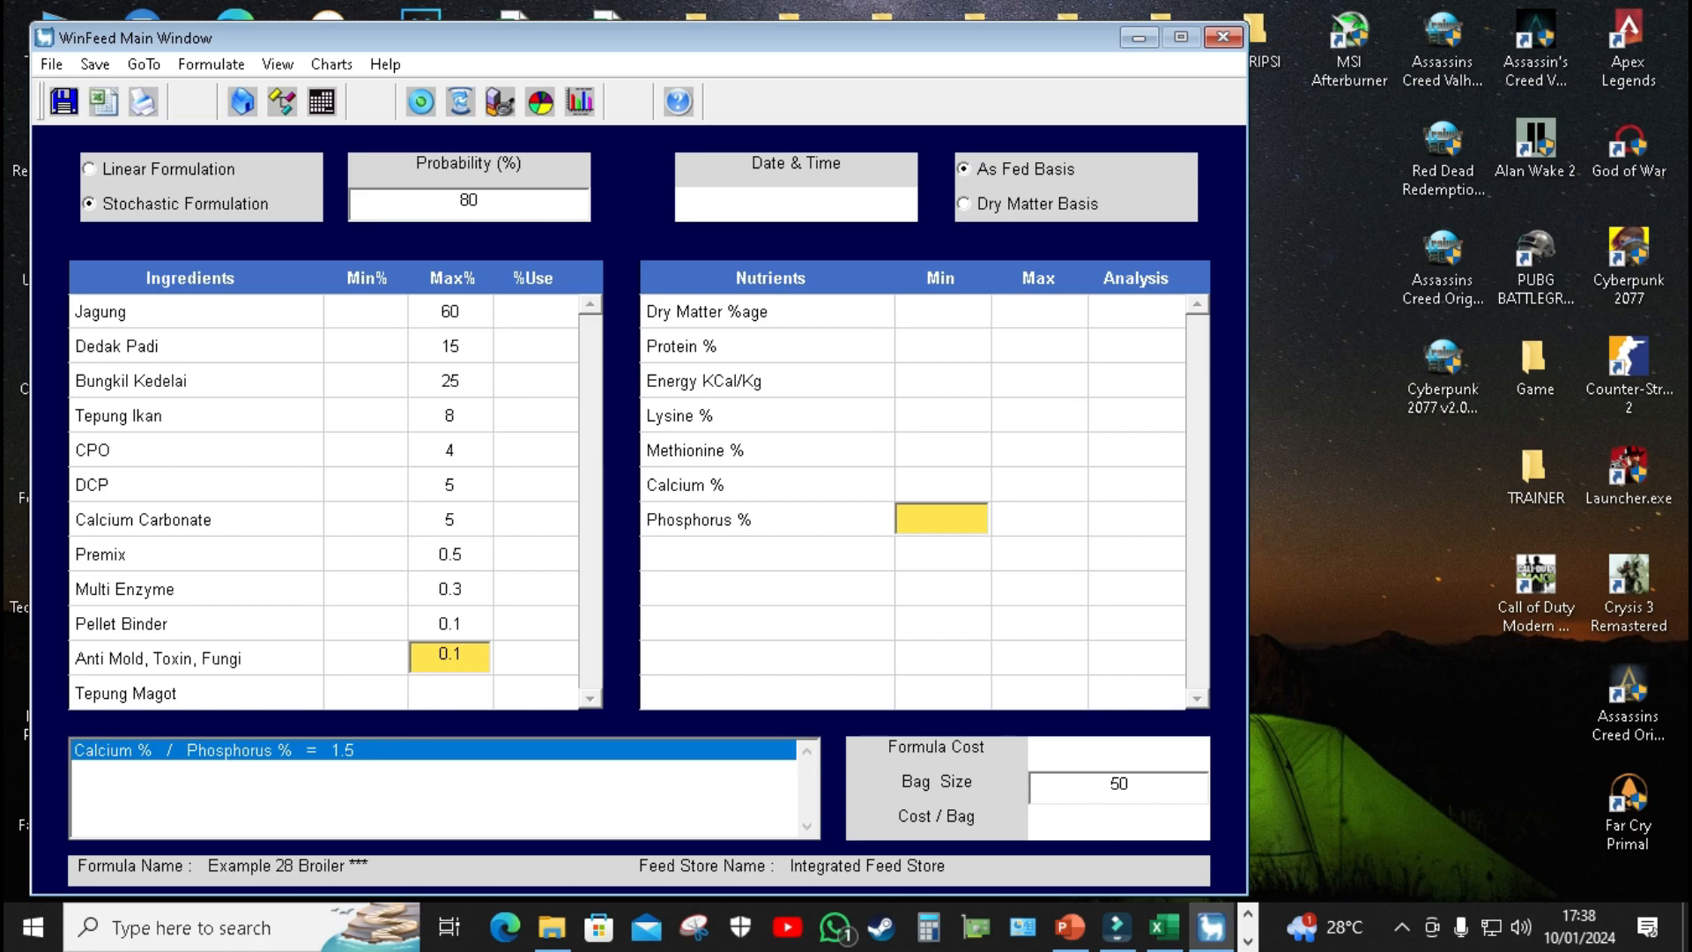
Step: Set both the minimum and maximum of the Protein % requirement to 21
{"action": "left_click", "coordinate": [1038, 311]}
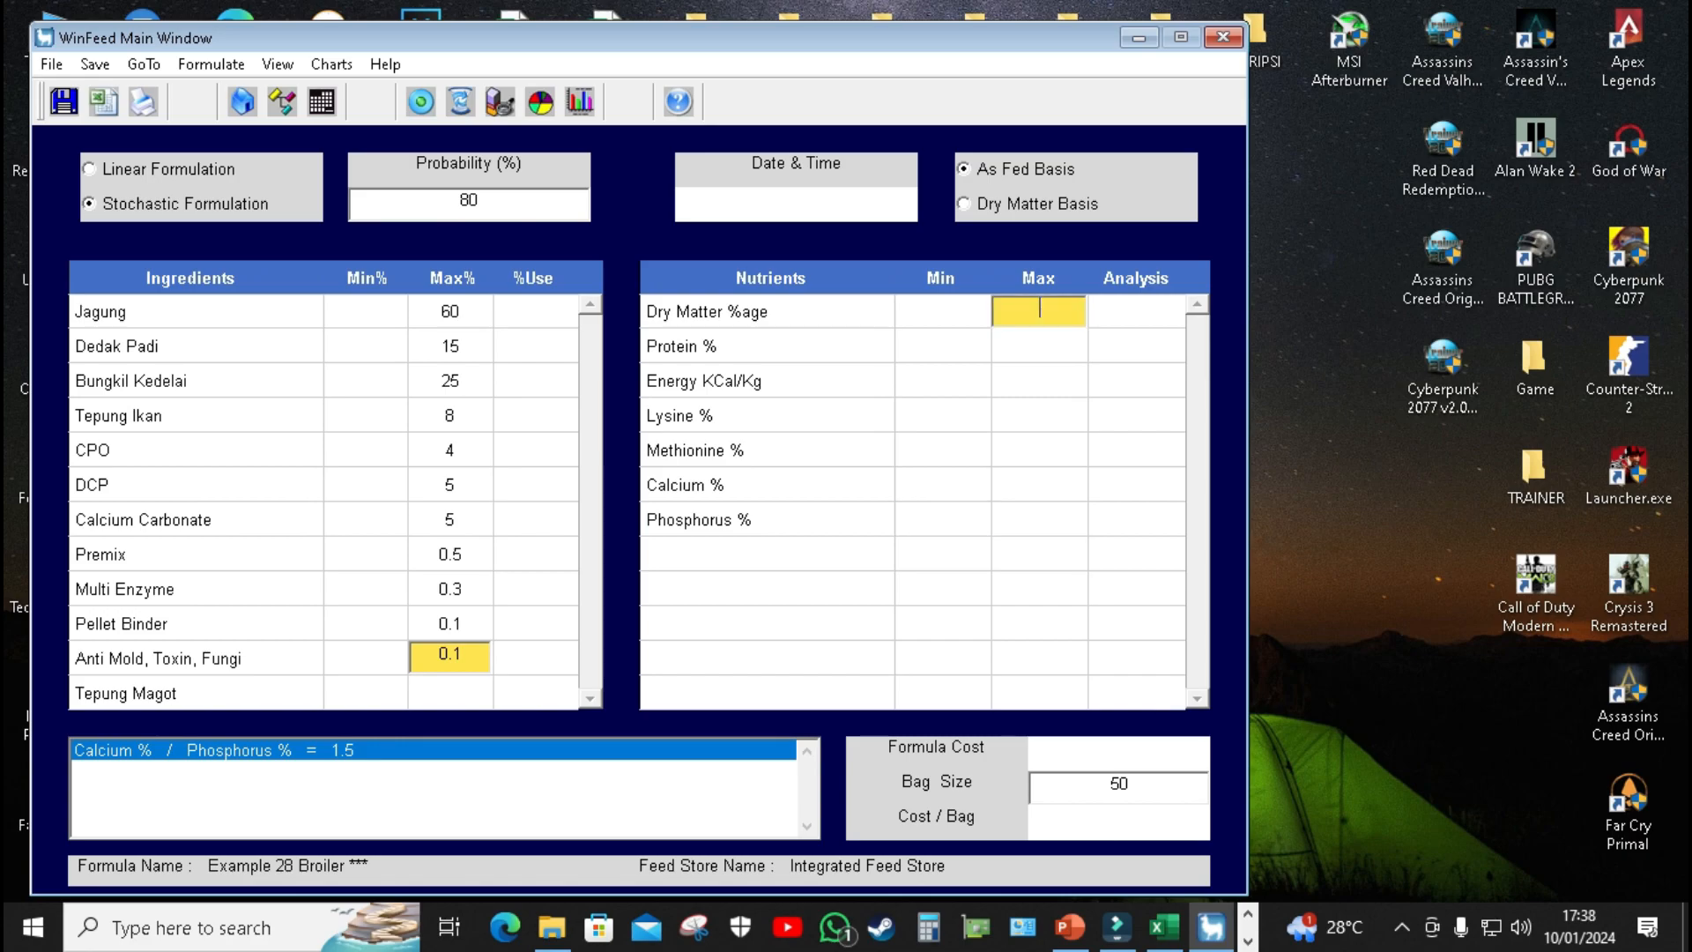
{"action": "left_click", "coordinate": [1038, 347]}
{"action": "left_click", "coordinate": [943, 345]}
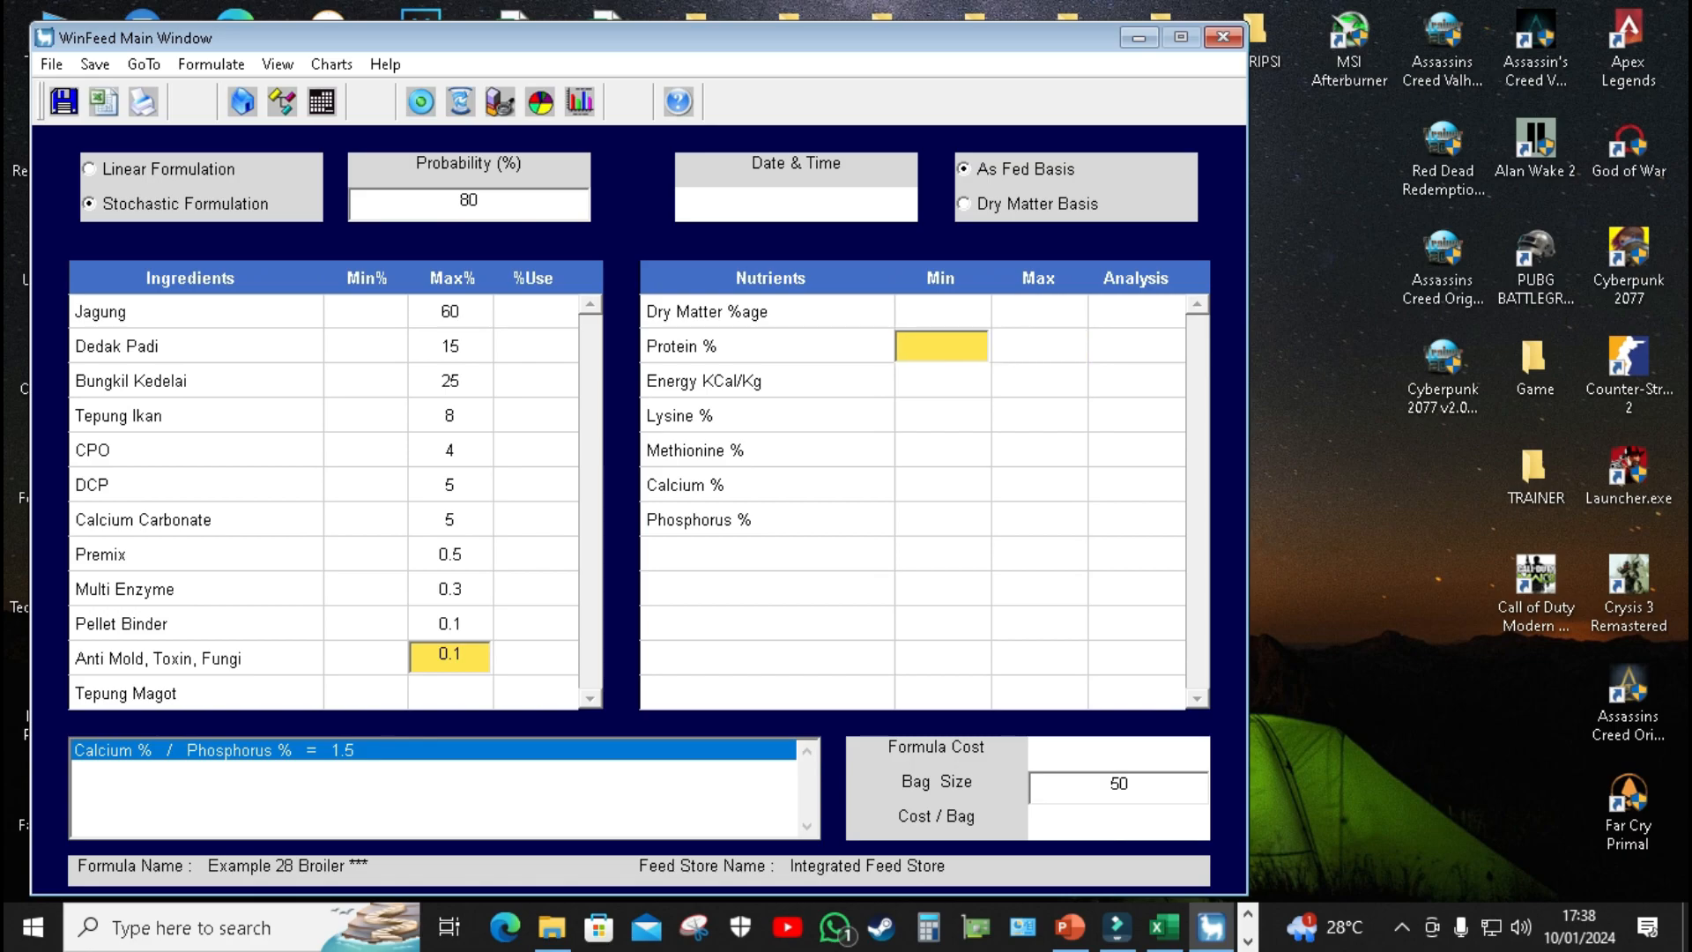
{"action": "type", "text": "21"}
{"action": "key", "text": "Right"}
{"action": "type", "text": "21"}
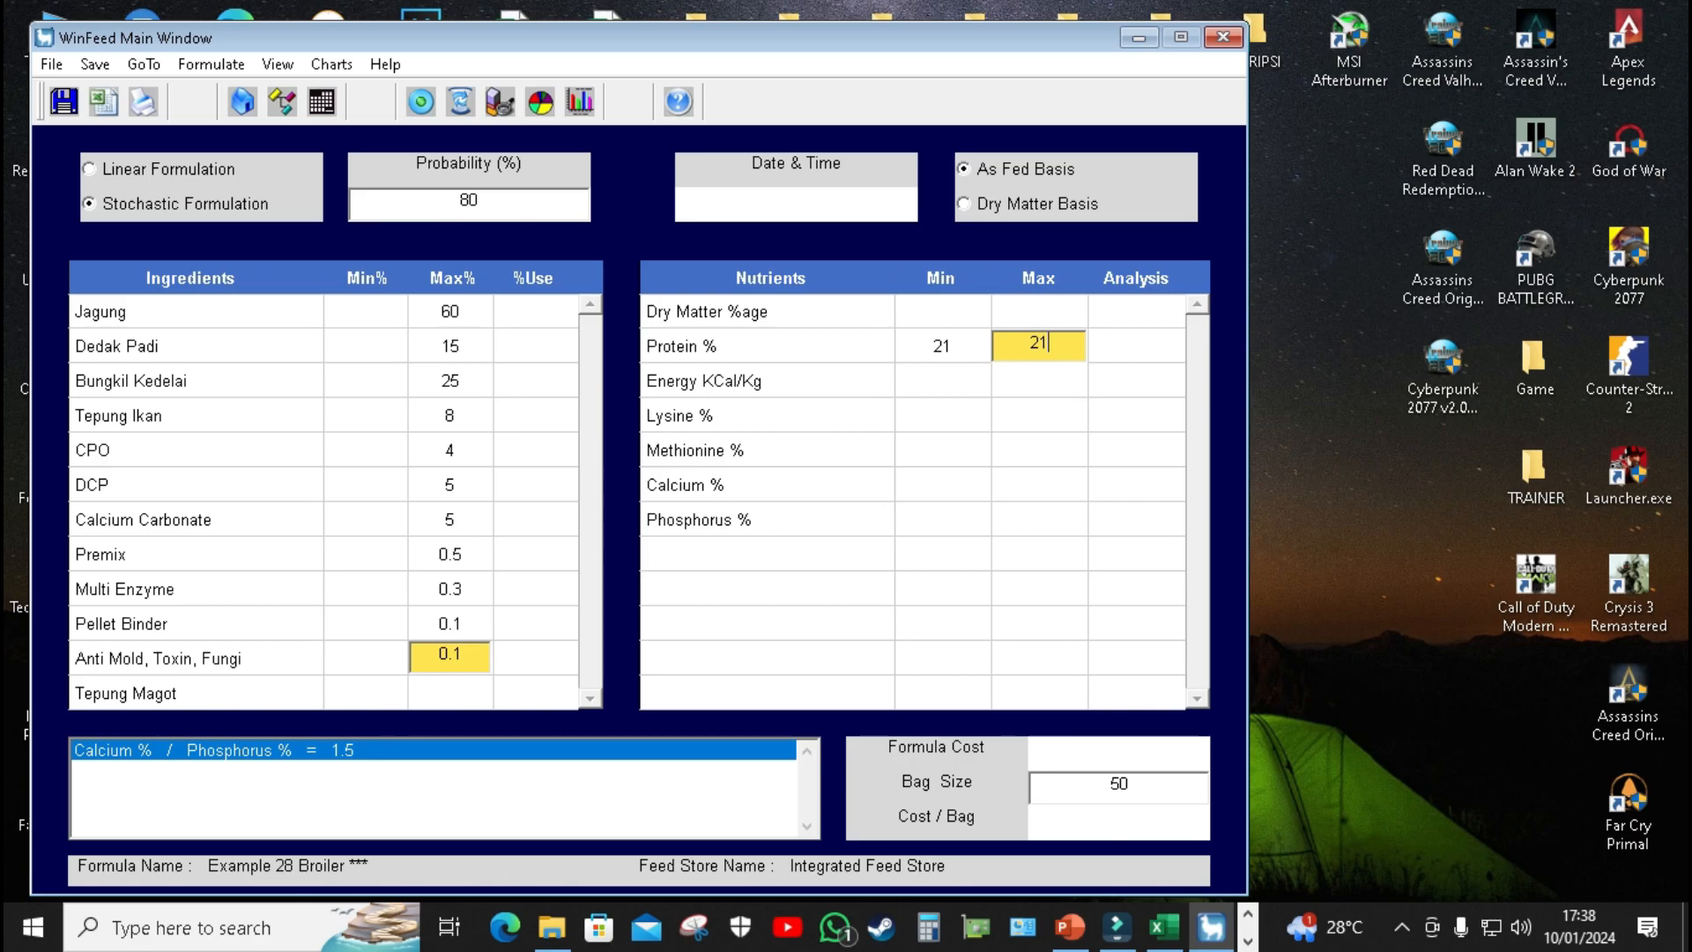
Step: Set both the minimum and maximum of the Energy KCal/Kg requirement to 3050
{"action": "left_click", "coordinate": [941, 379]}
{"action": "type", "text": "3050"}
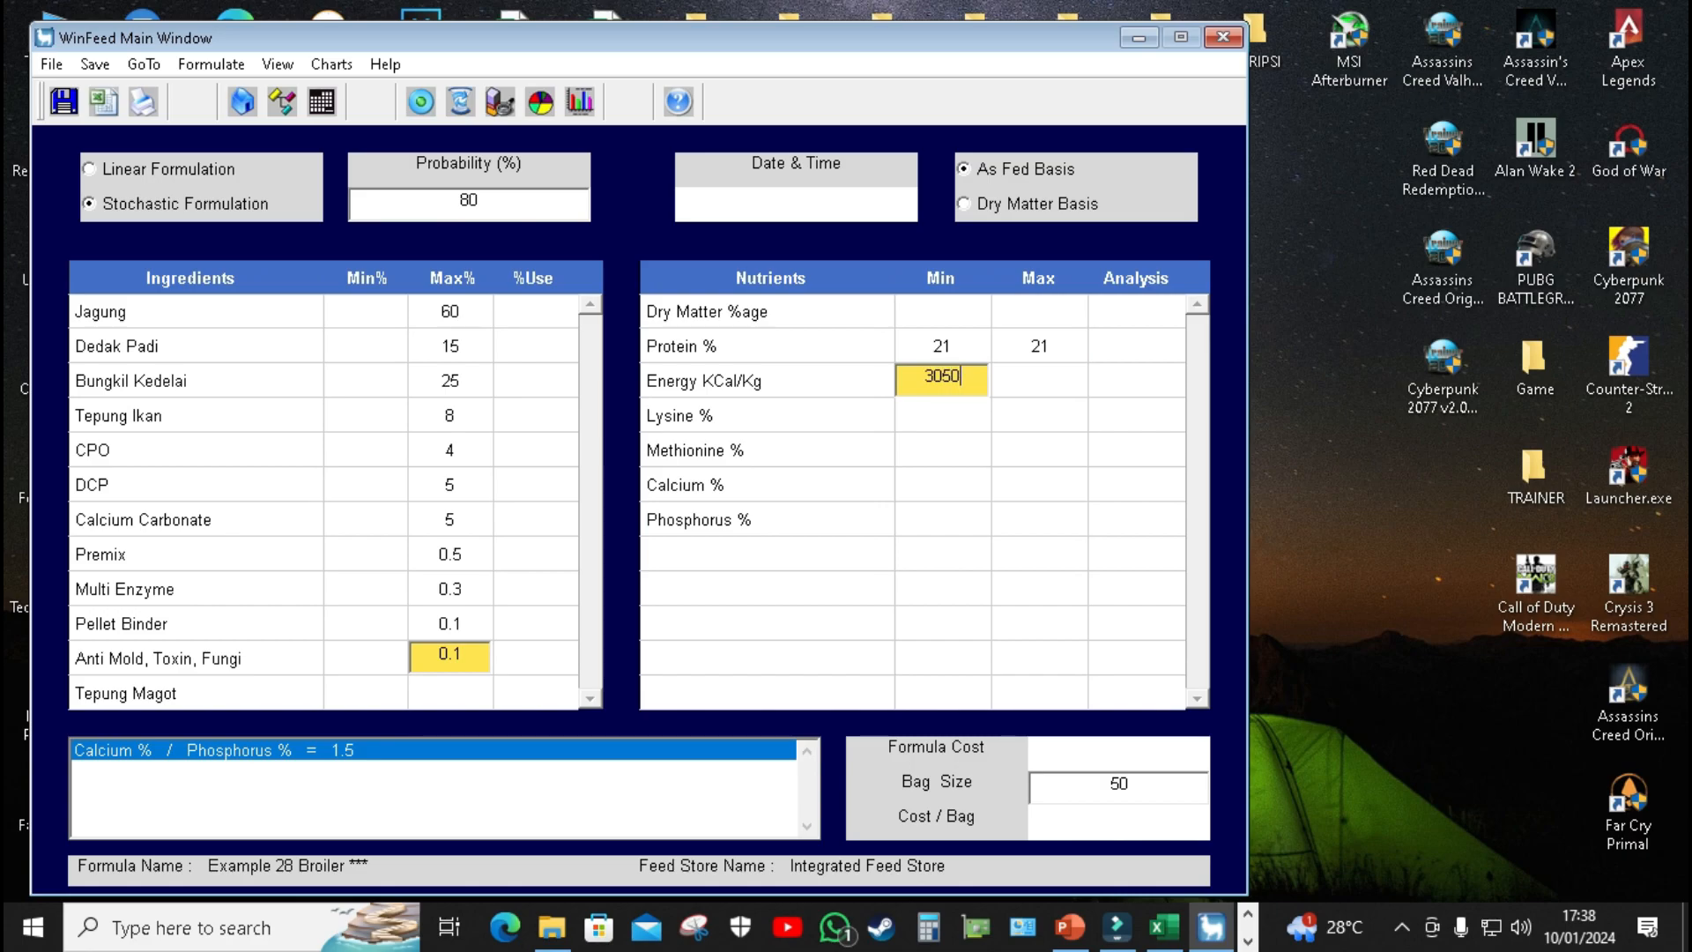
{"action": "left_click", "coordinate": [1039, 380]}
{"action": "type", "text": "3050"}
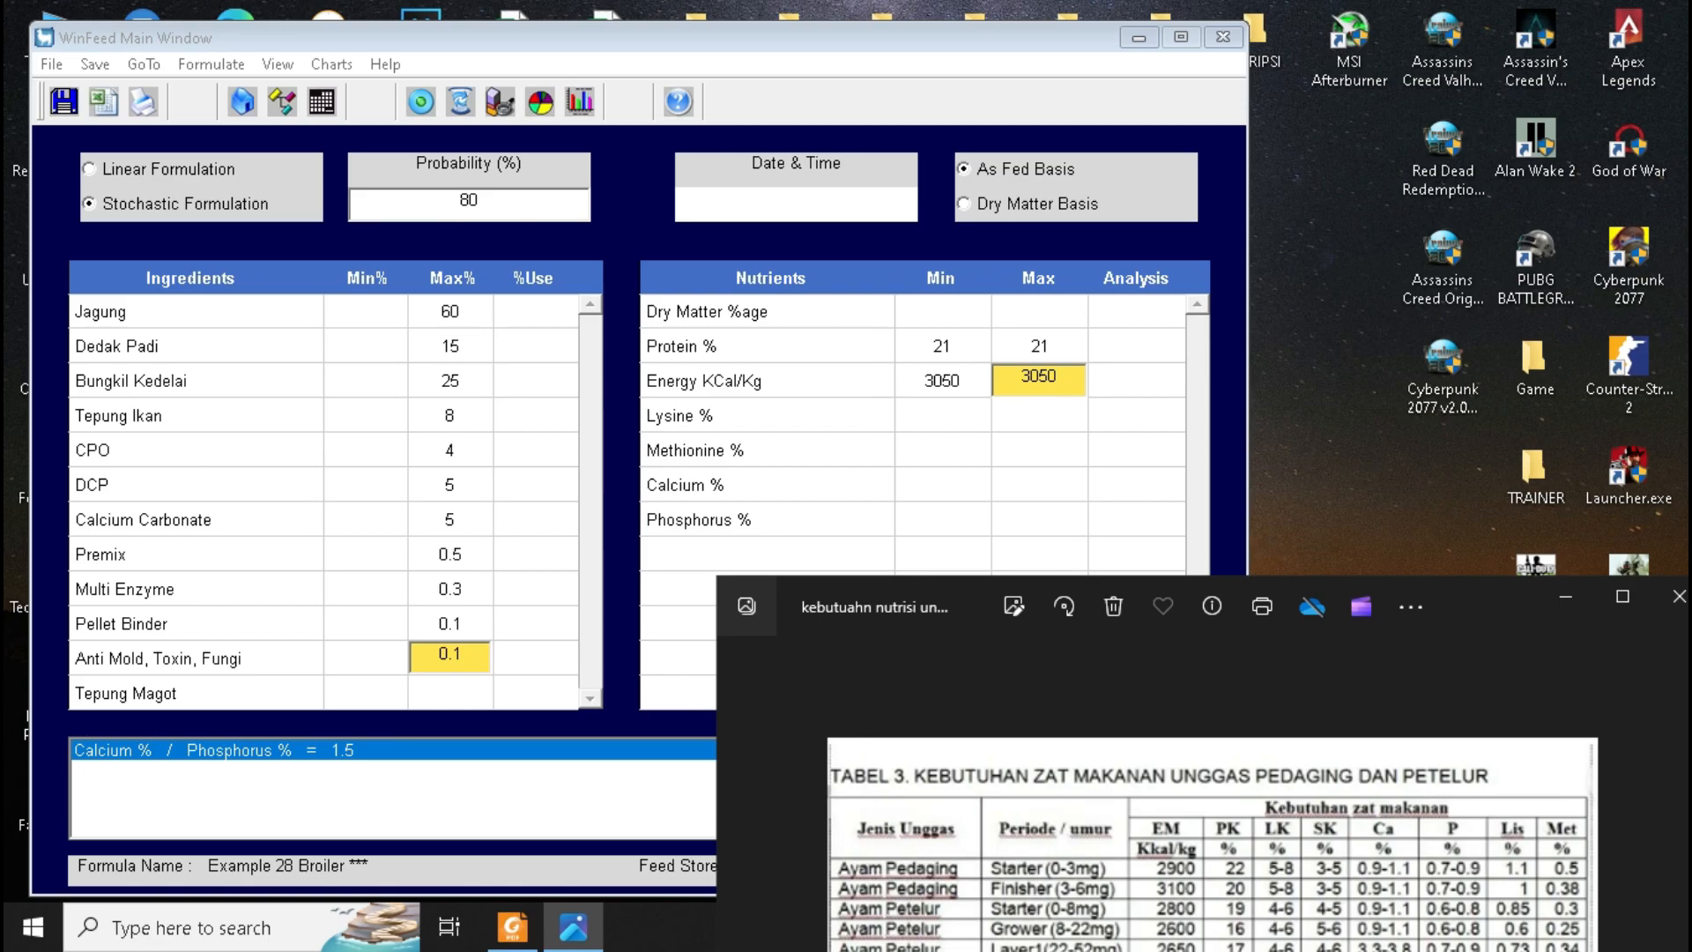
Step: Set both the minimum and maximum of the Calcium % requirement to 1
{"action": "left_click", "coordinate": [942, 483]}
{"action": "type", "text": "1"}
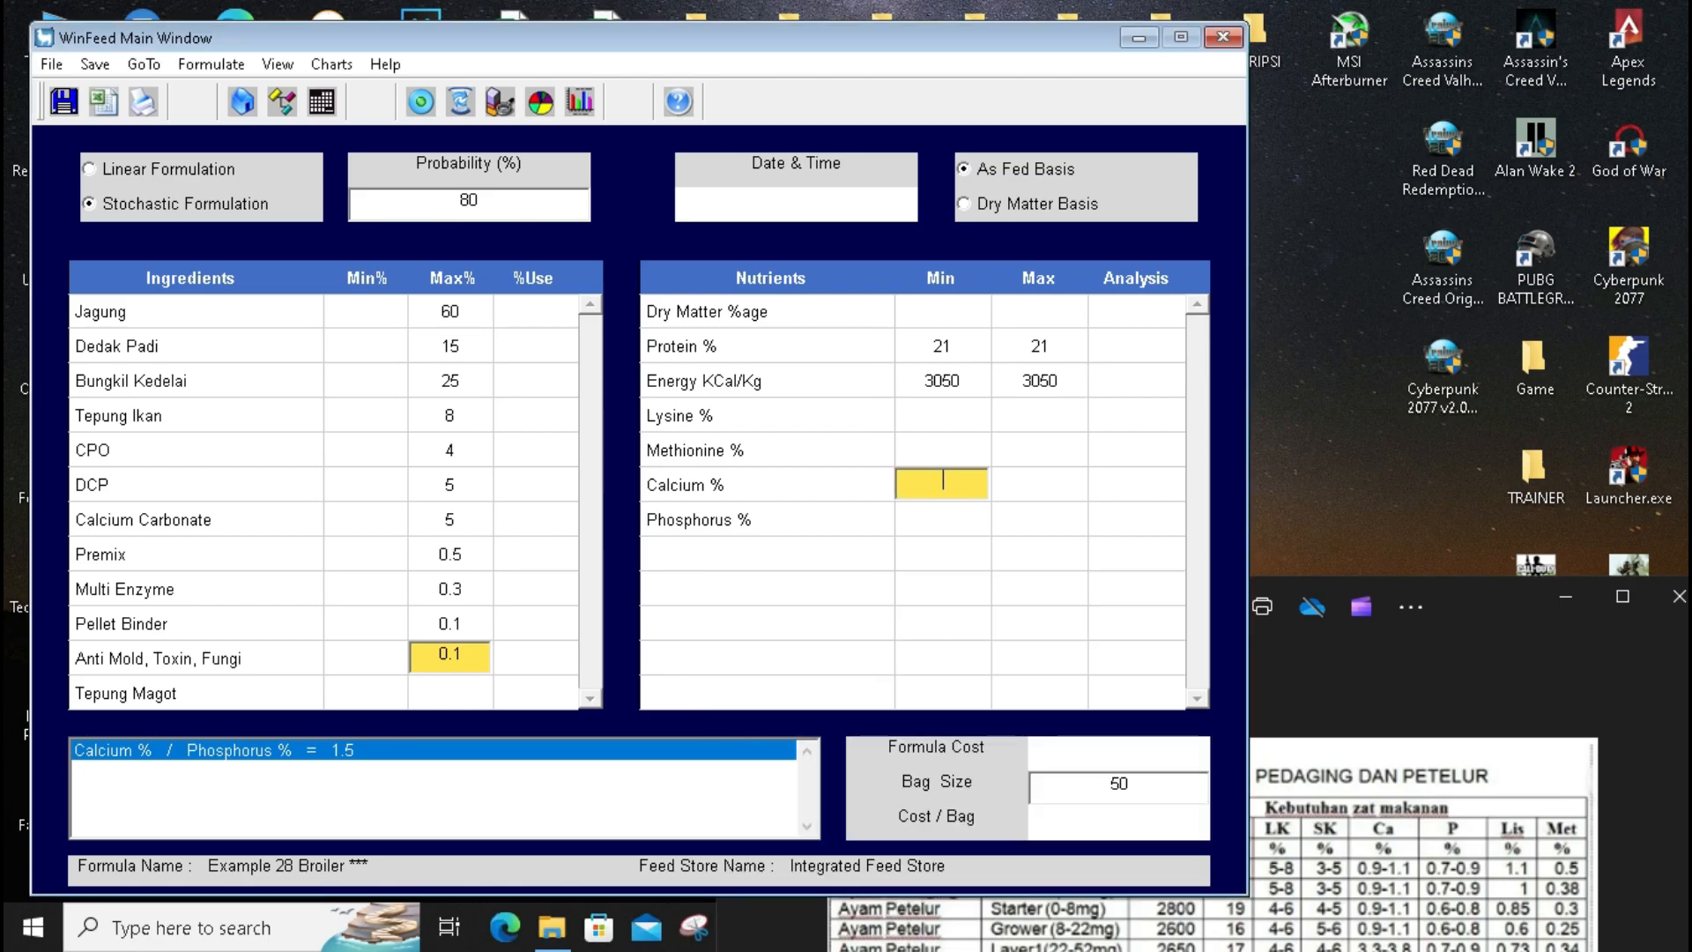
{"action": "key", "text": "Return"}
{"action": "type", "text": "1"}
{"action": "key", "text": "Return"}
Step: Set both the minimum and maximum of the Phosphorus % requirement to 0.8
{"action": "type", "text": "0.;"}
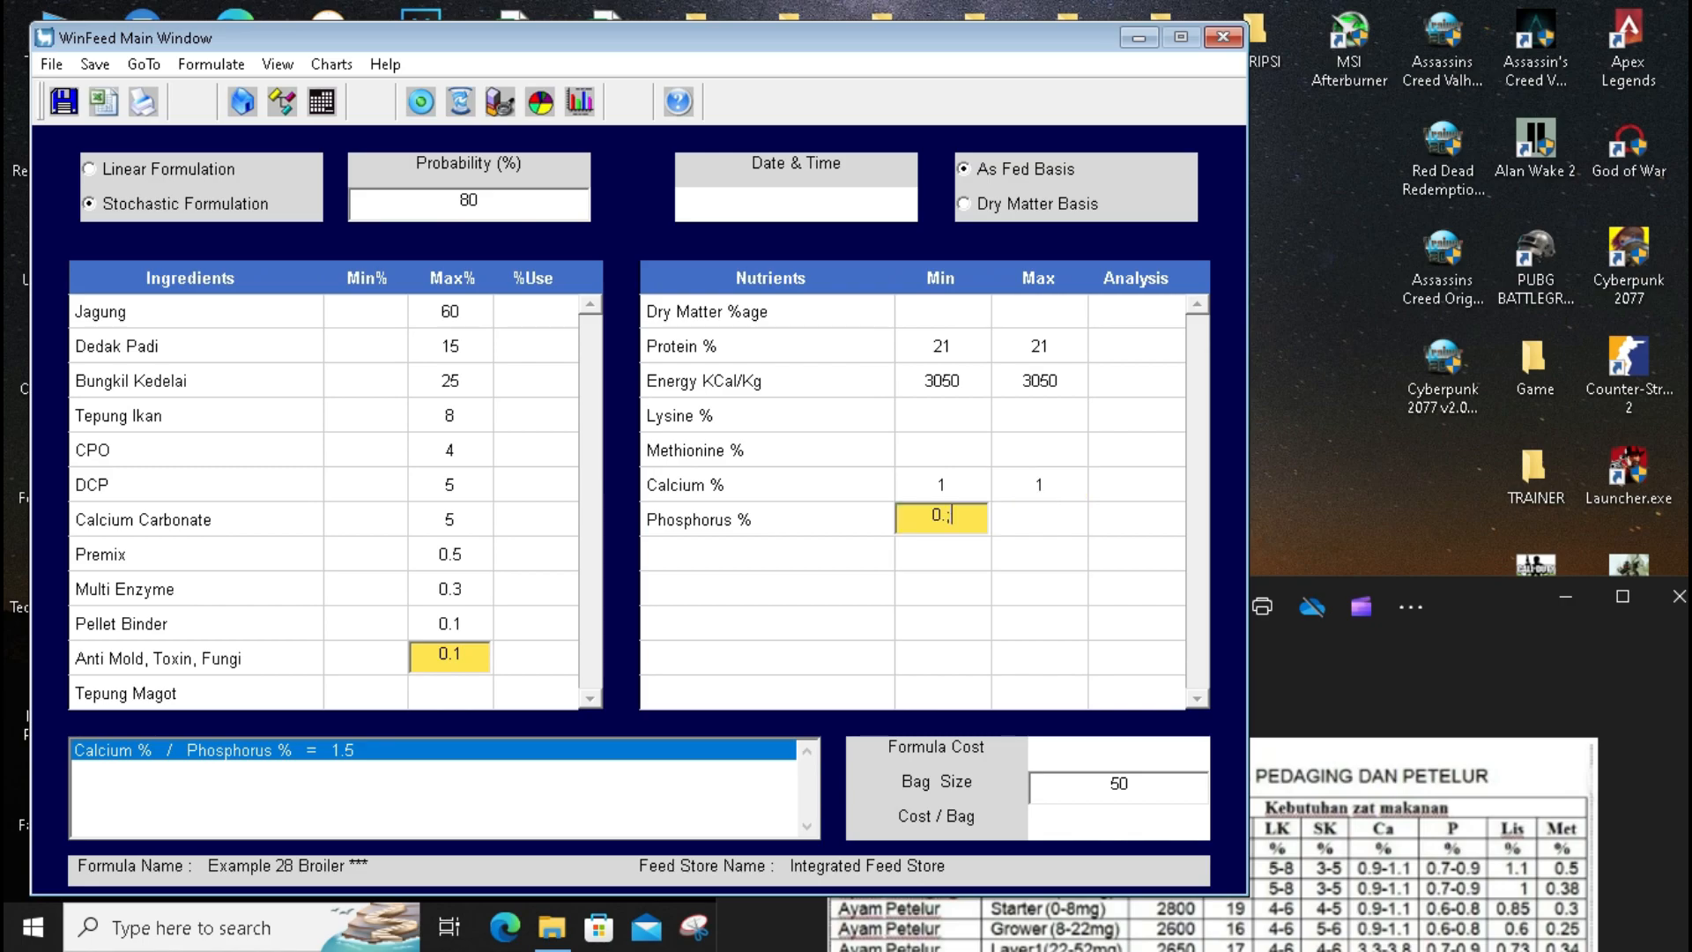
{"action": "key", "text": "BackSpace"}
{"action": "type", "text": "8"}
{"action": "key", "text": "Return"}
{"action": "type", "text": "0.8"}
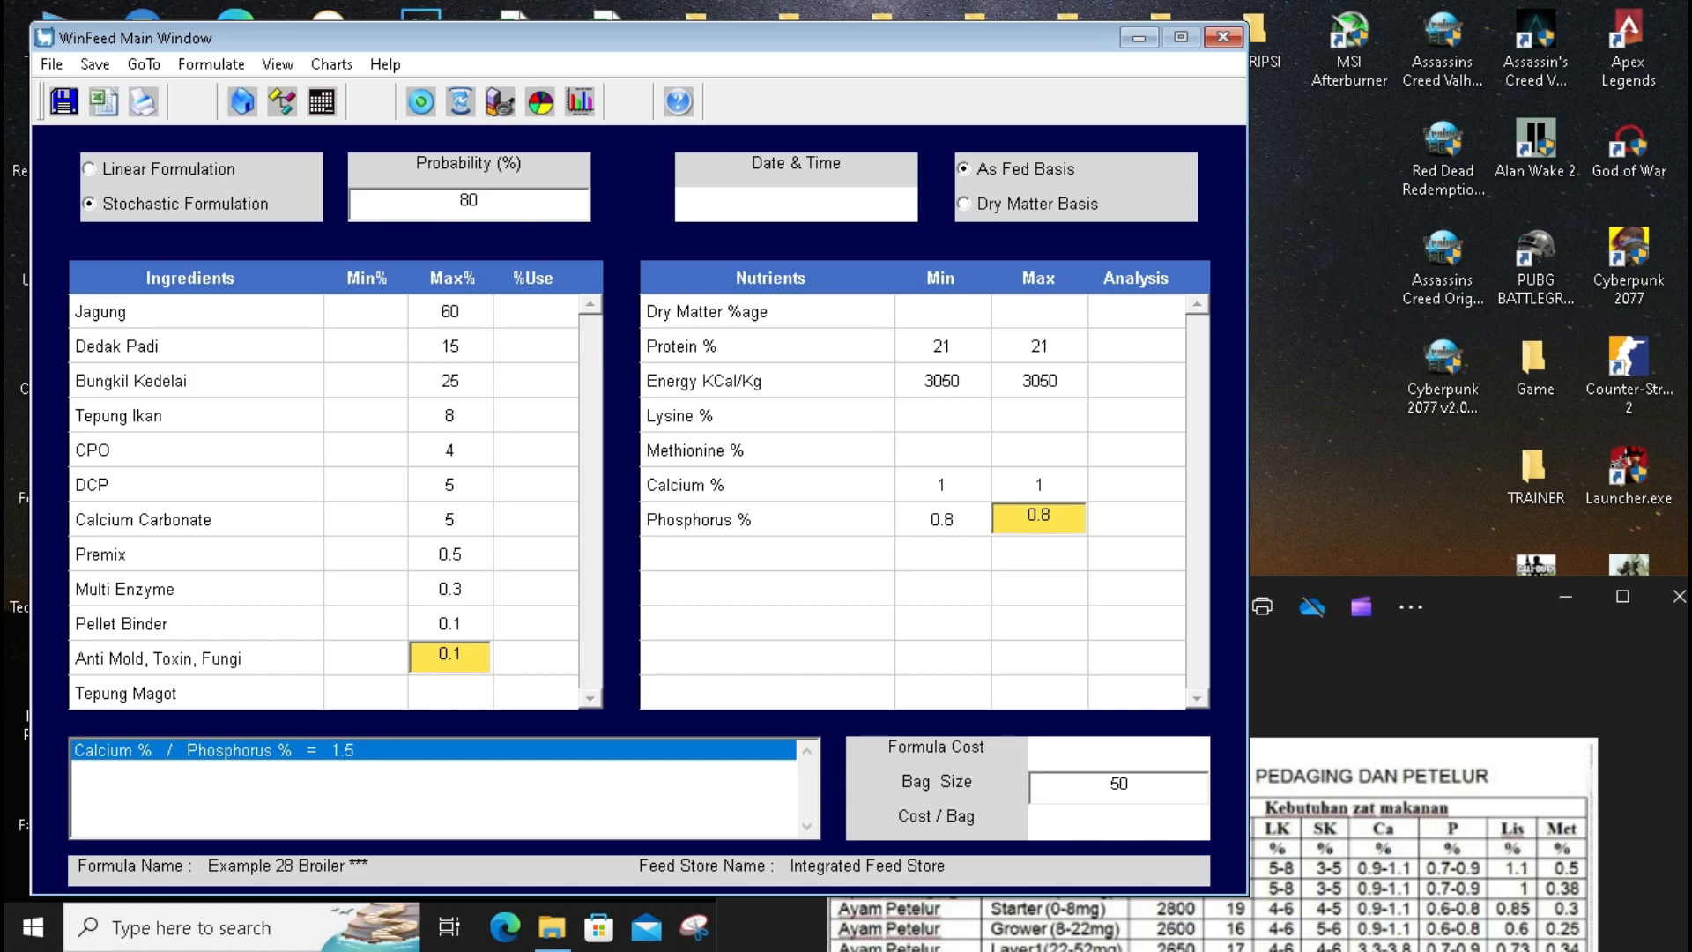
Step: Check the poultry nutrient requirement table image and set the minimum and maximum of Lysine % to 1.1 in the formula
{"action": "key", "text": "alt+Tab"}
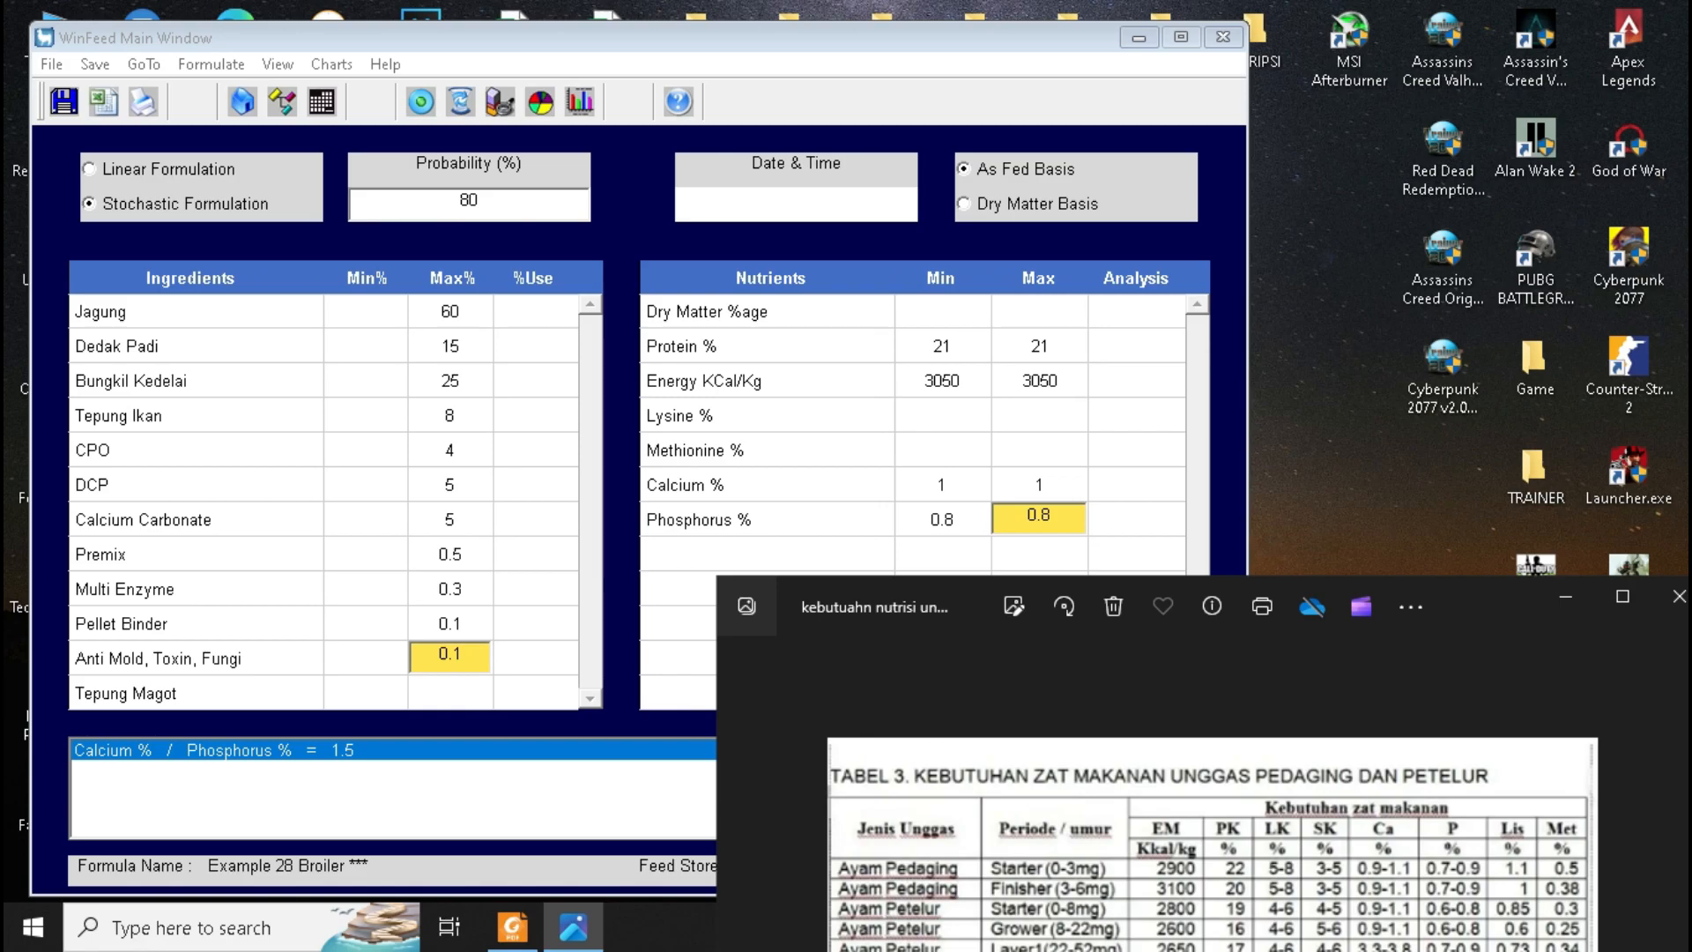
{"action": "key", "text": "alt+Tab"}
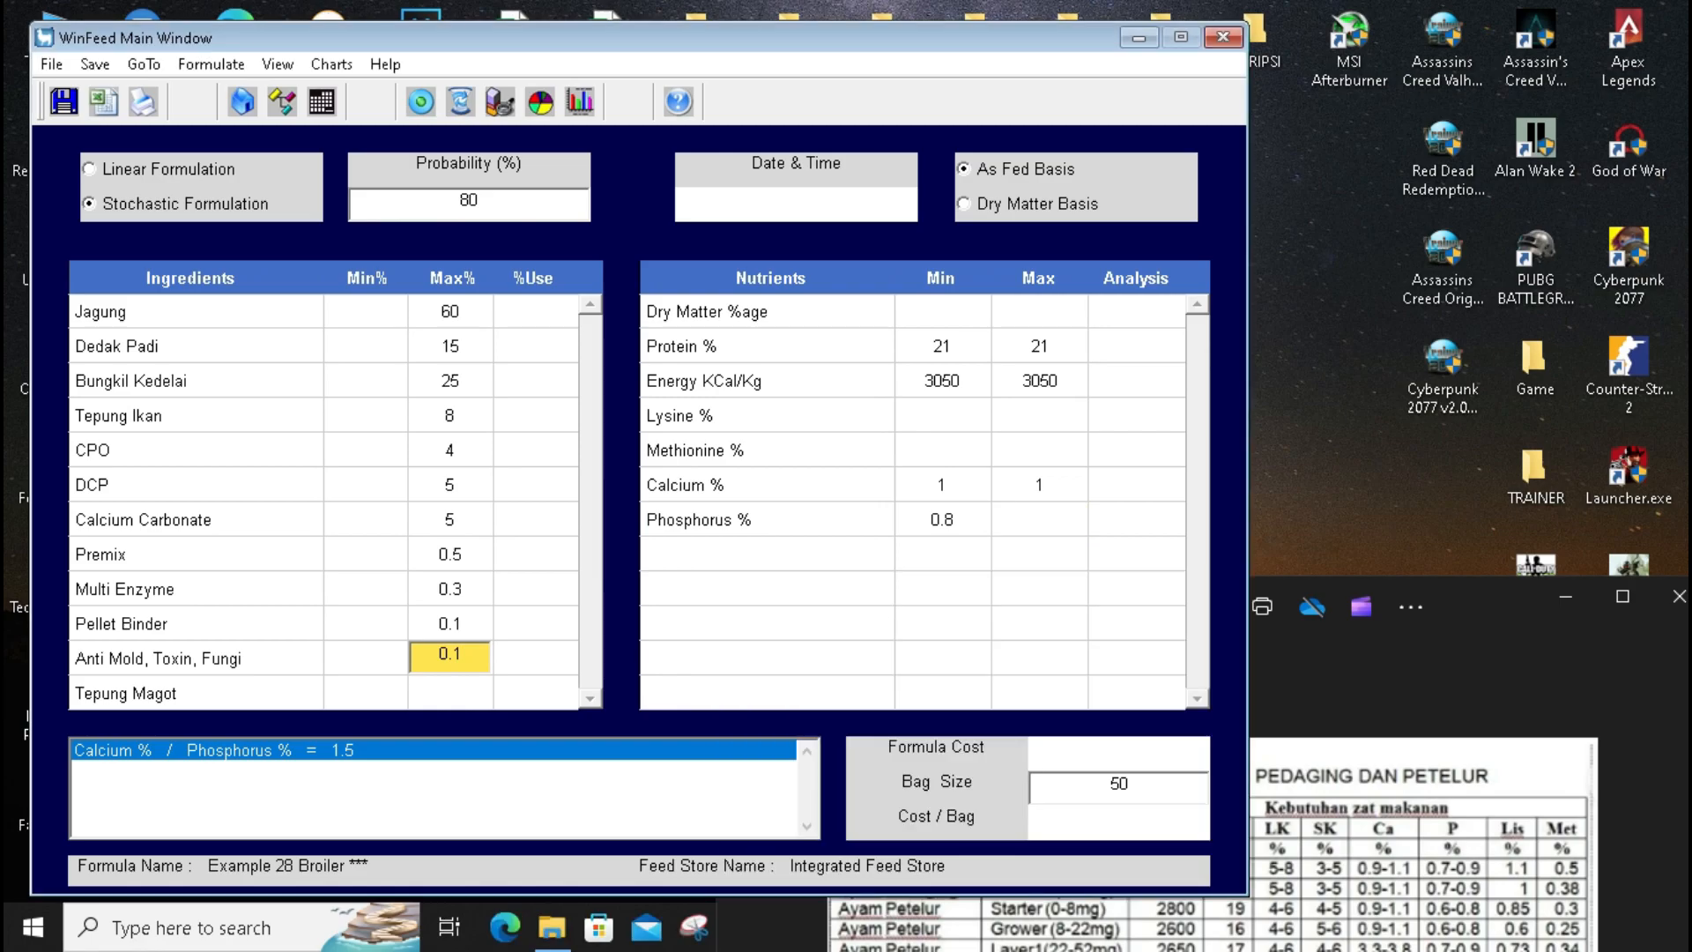
{"action": "left_click", "coordinate": [941, 415]}
{"action": "type", "text": "1.1"}
{"action": "left_click", "coordinate": [1038, 380]}
{"action": "left_click", "coordinate": [1038, 415]}
{"action": "type", "text": "1.1"}
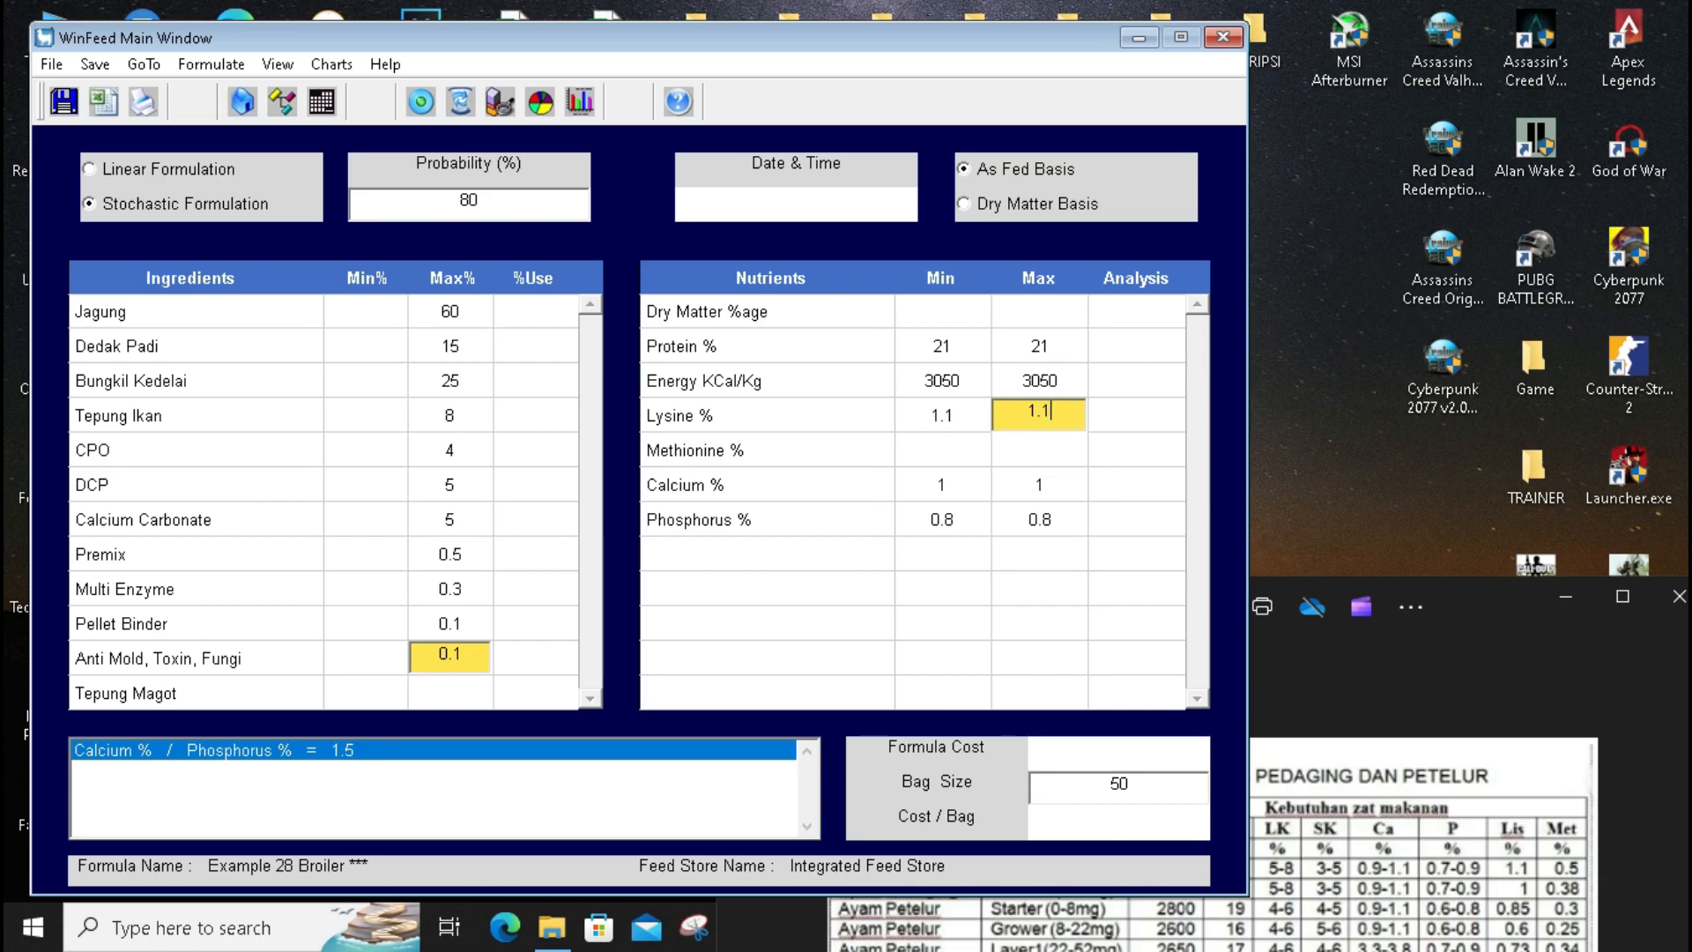
Step: Set both the minimum and maximum of the Methionine % requirement to 0.5
{"action": "left_click", "coordinate": [941, 449]}
{"action": "type", "text": "0.5"}
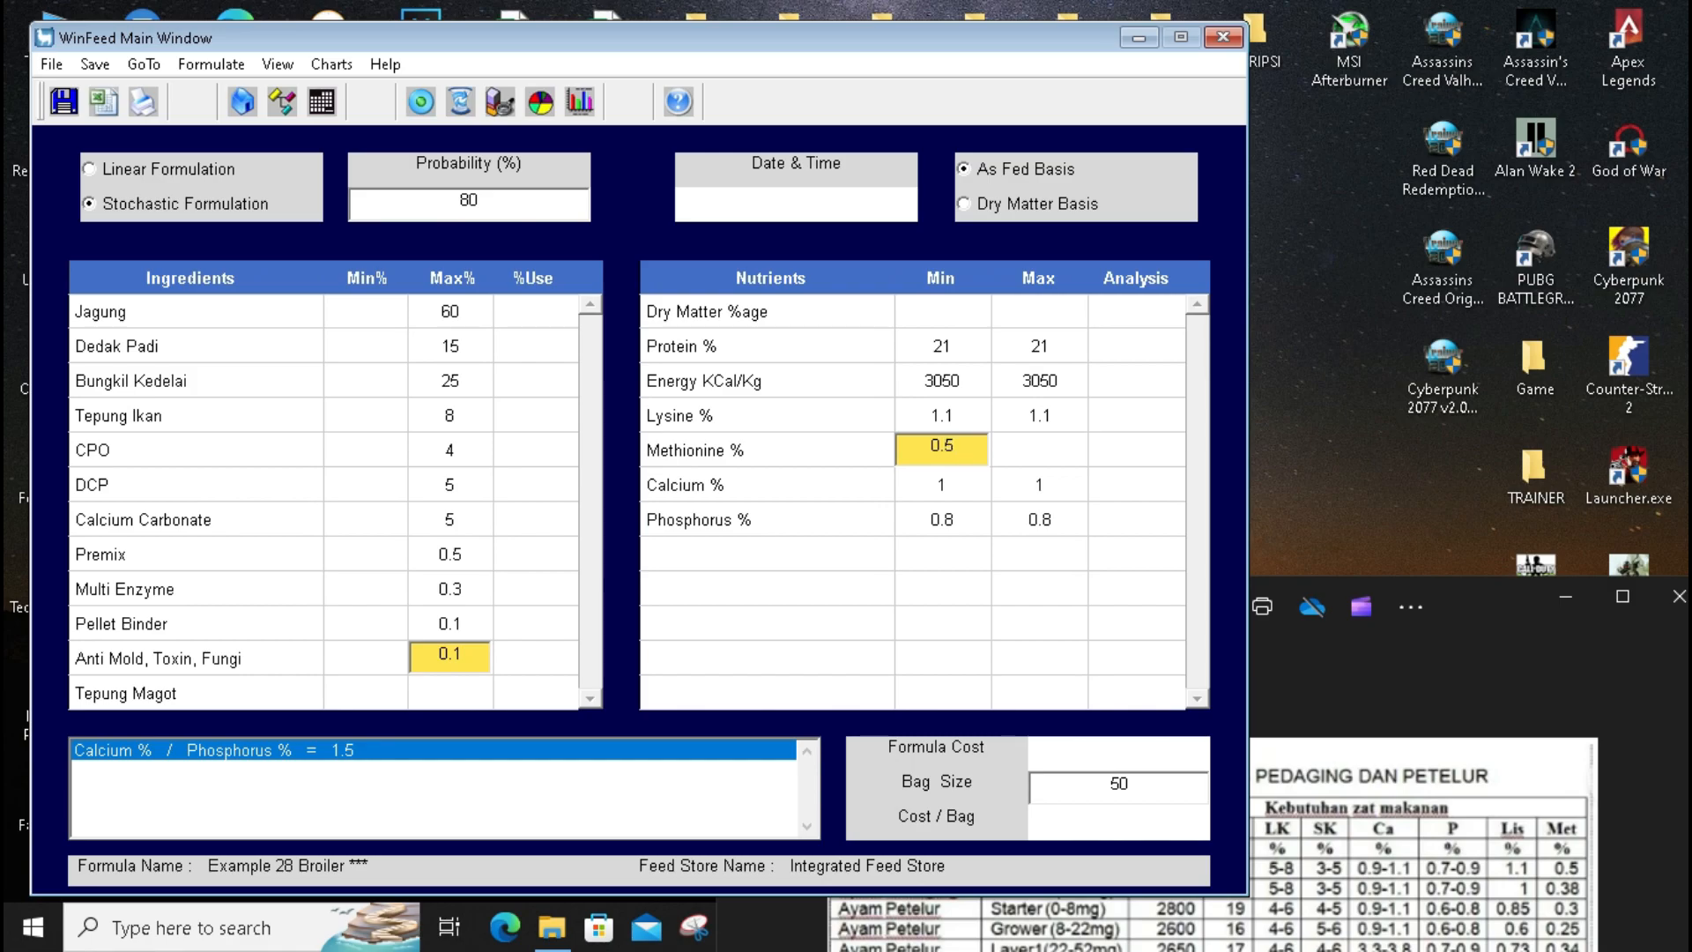
{"action": "left_click", "coordinate": [1038, 449]}
{"action": "type", "text": "0.5"}
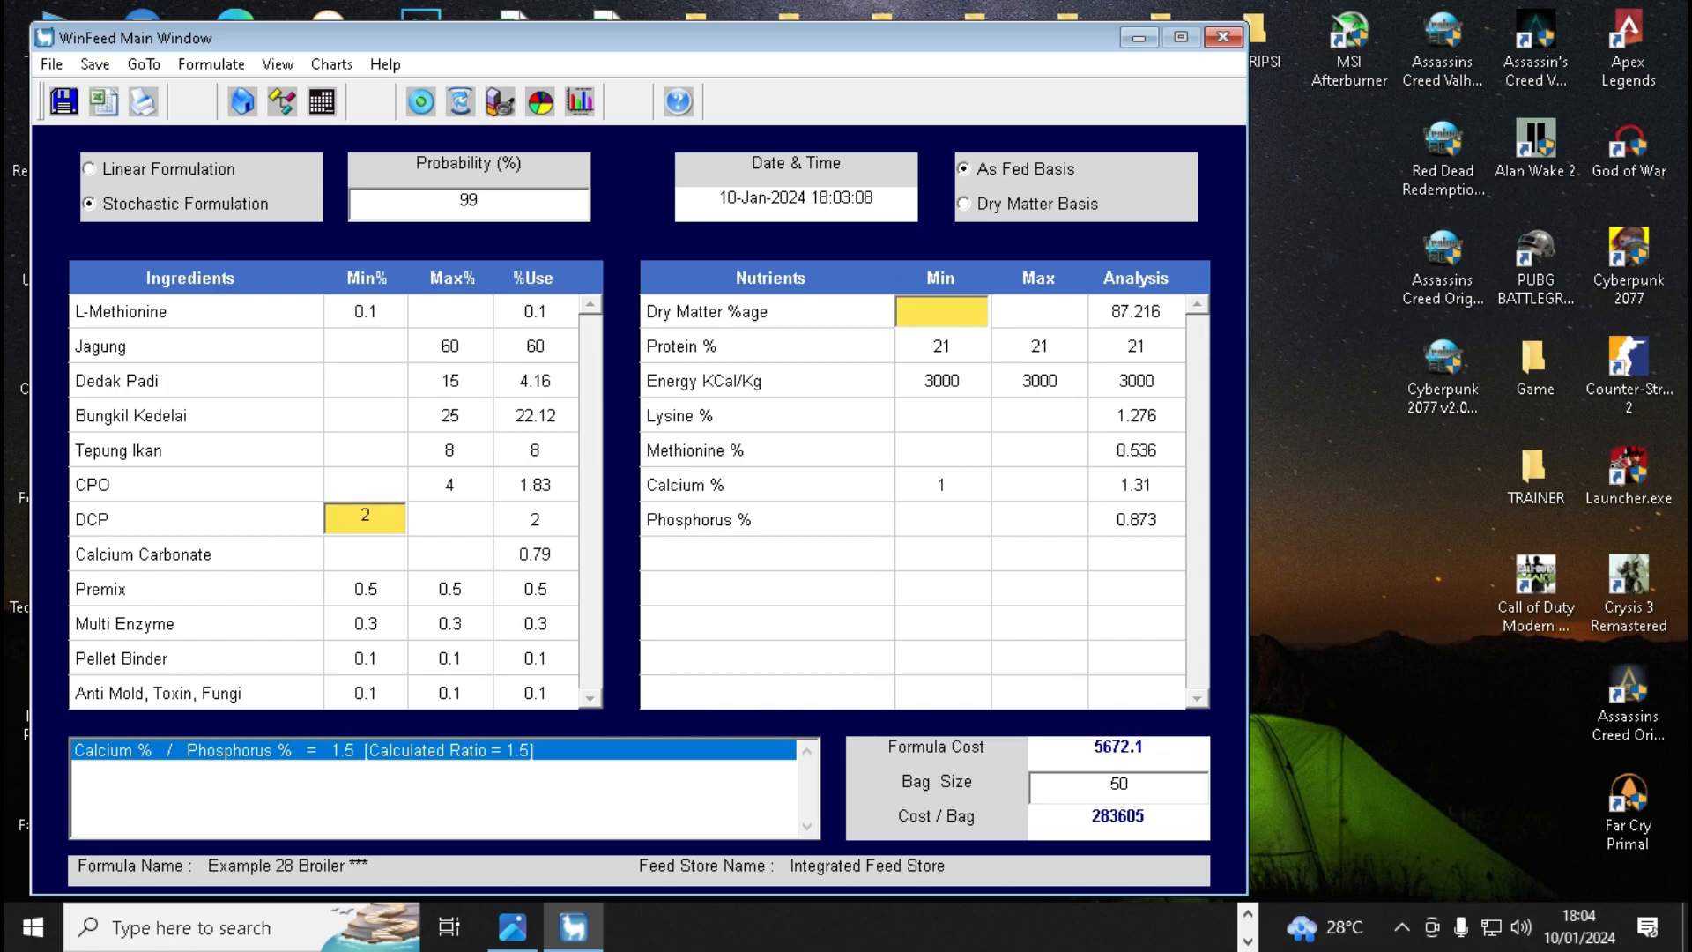
Step: Compare the formula's nutrient analysis with the poultry nutrient requirement table image, then return to WinFeed
{"action": "left_click", "coordinate": [512, 926]}
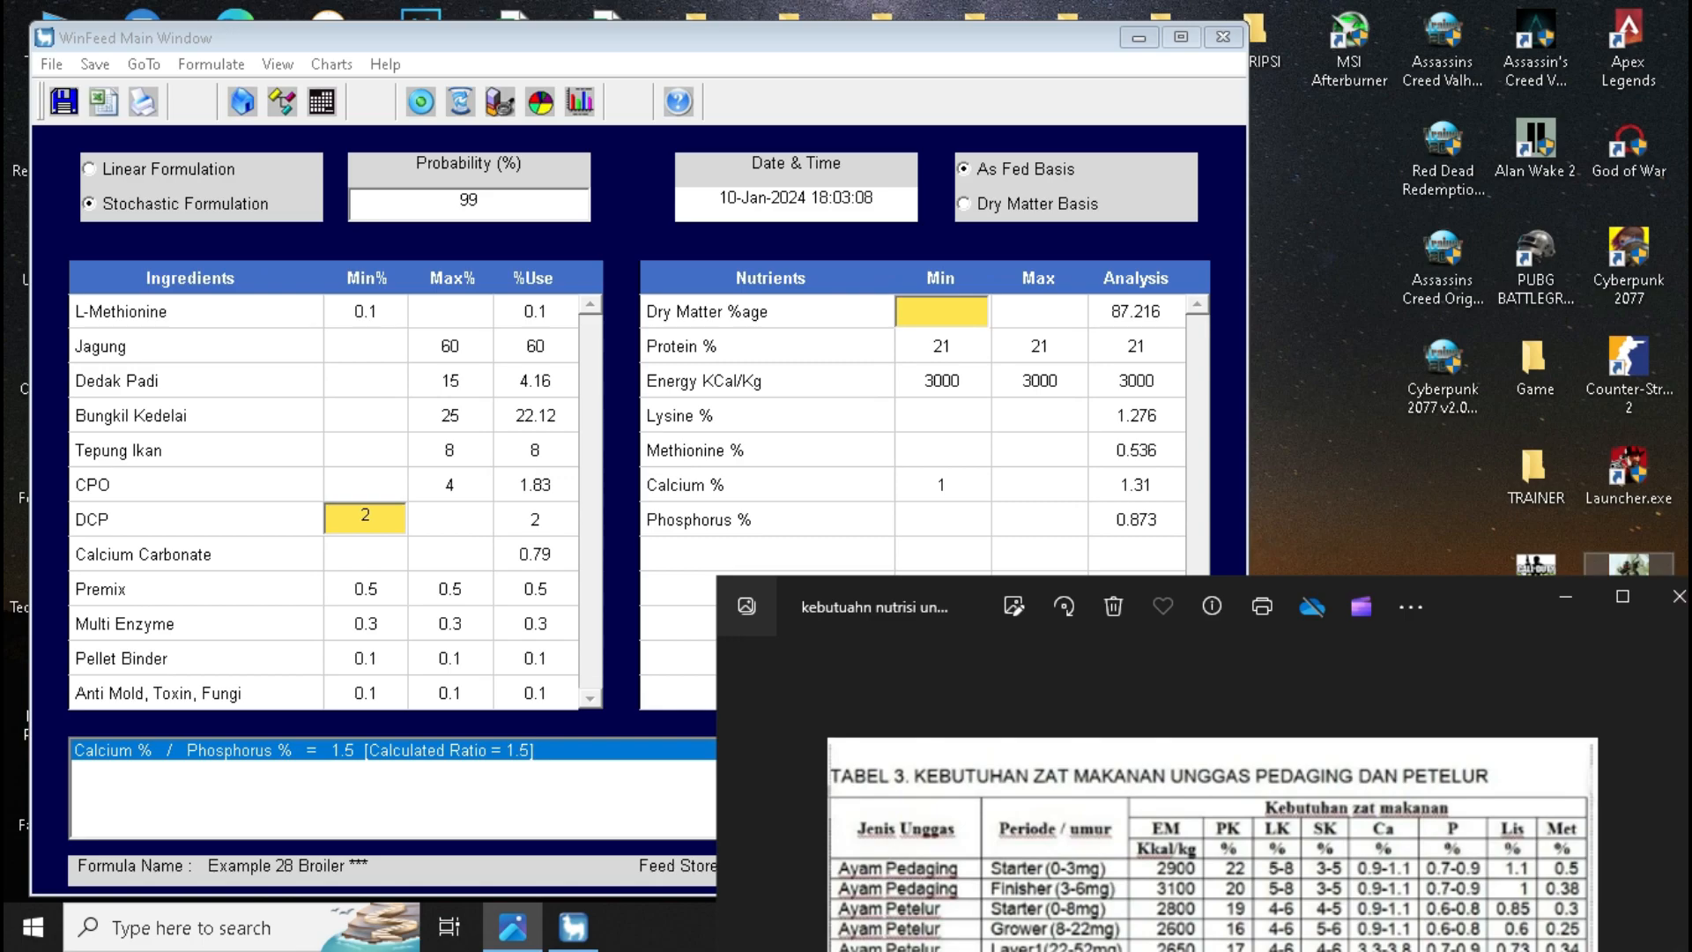
{"action": "left_click", "coordinate": [1566, 596]}
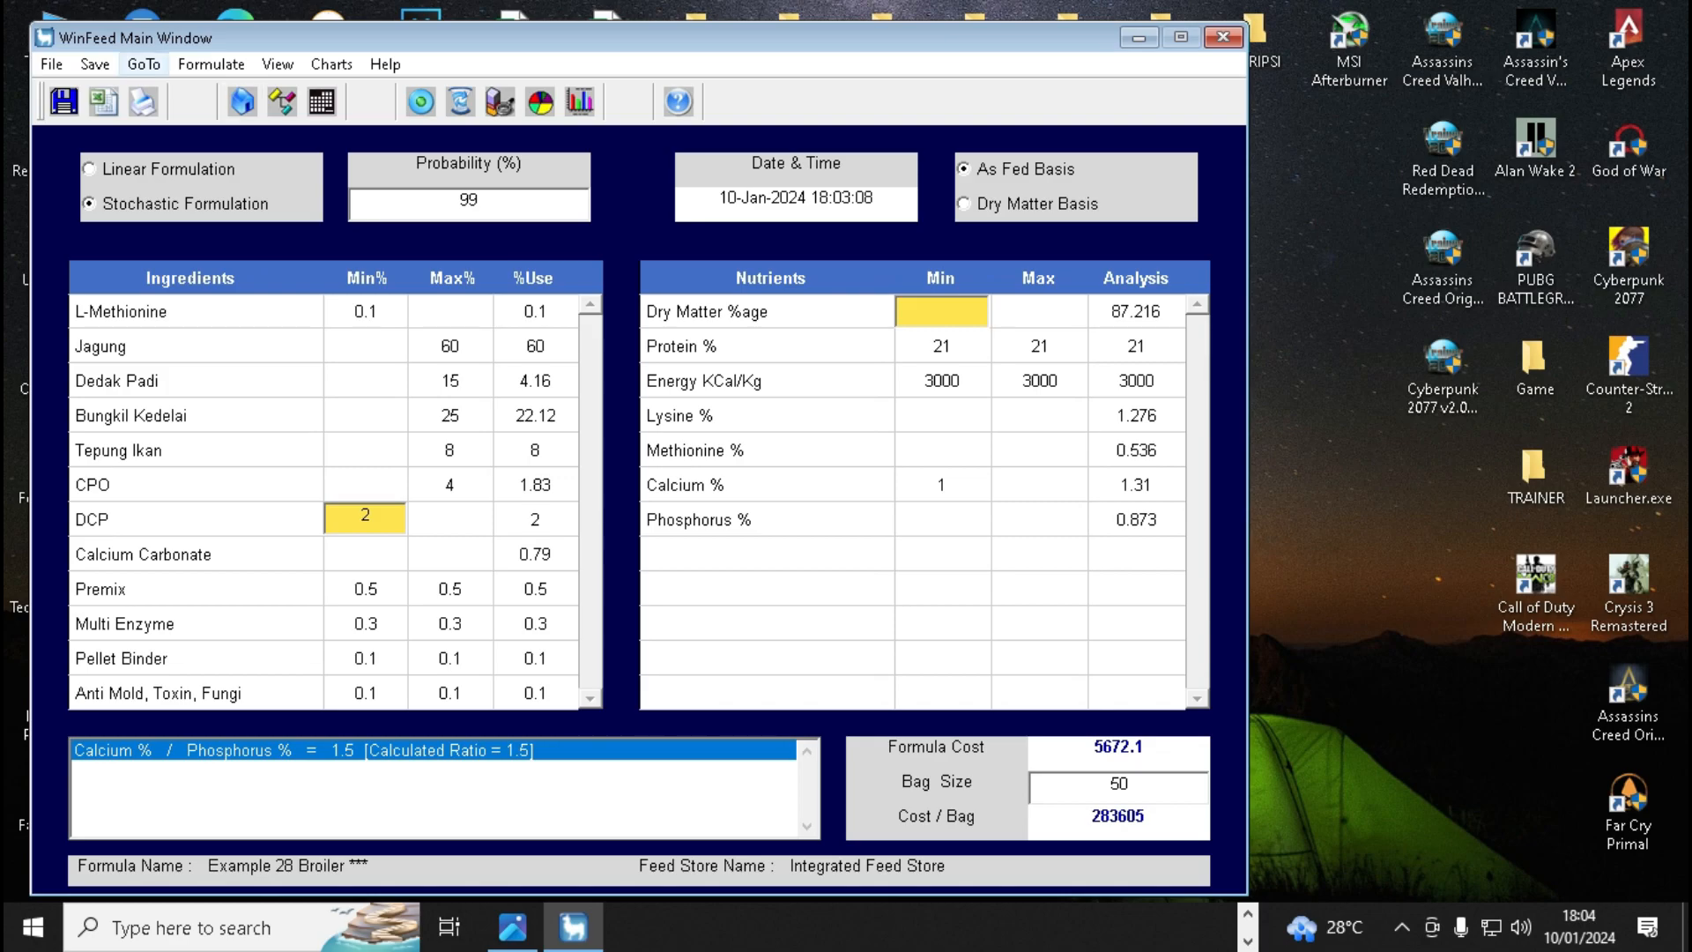
Step: Open the feed store from the formula and view the nutrient values of L-Methionine
{"action": "left_click", "coordinate": [182, 89]}
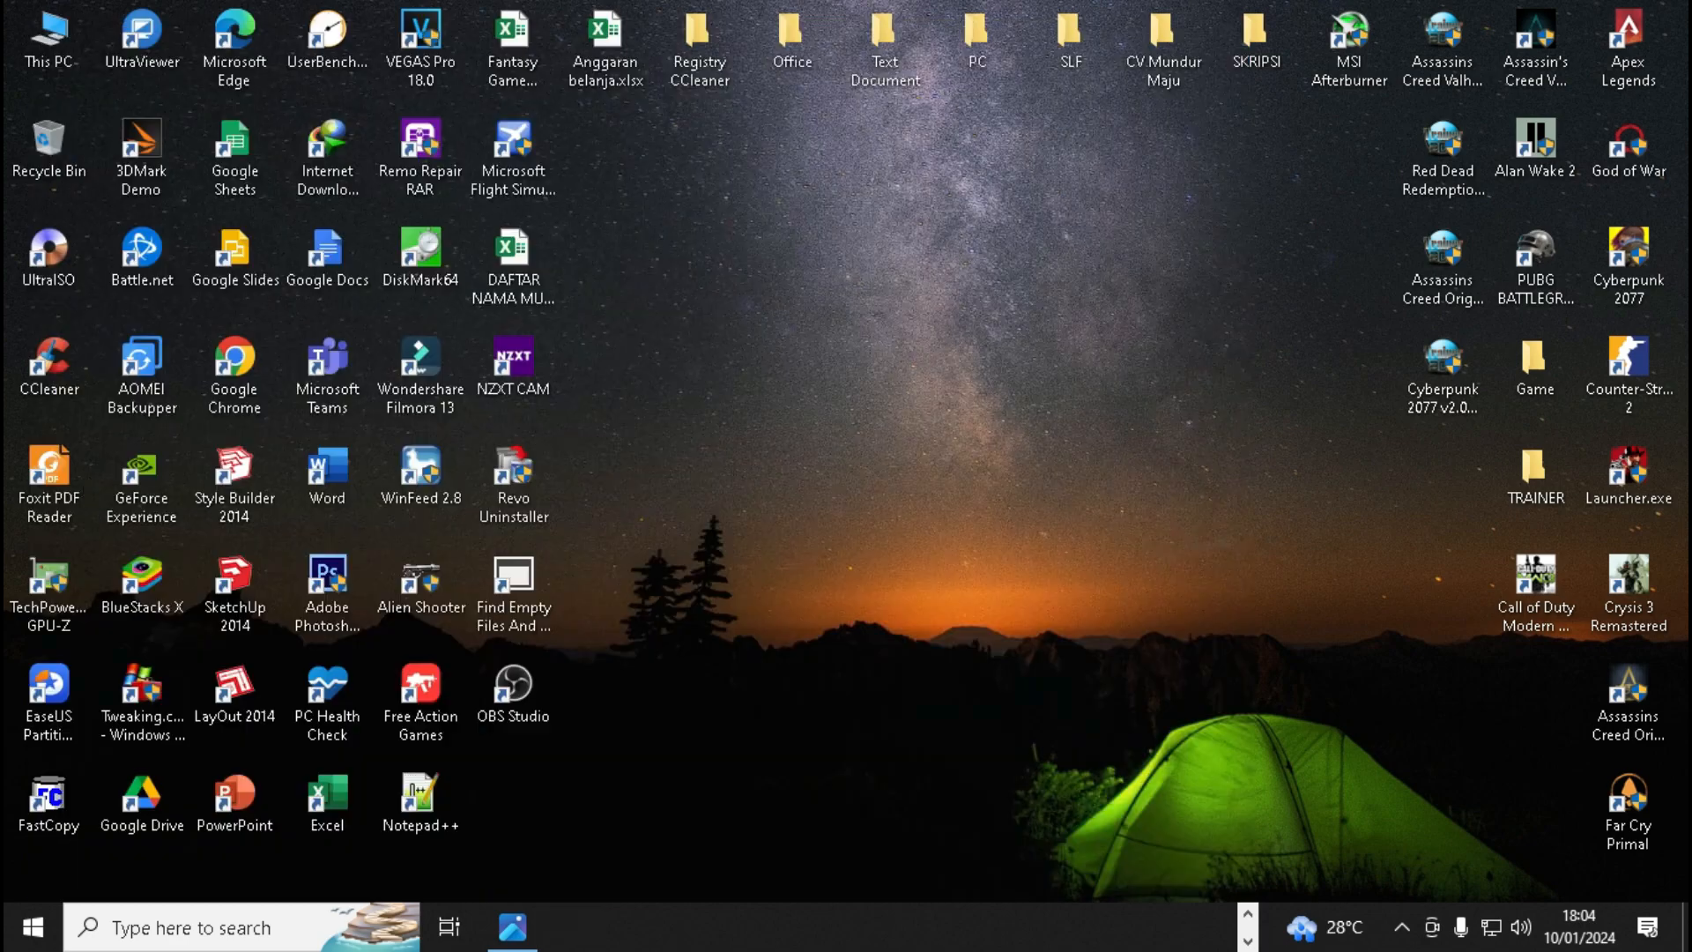
{"action": "left_click", "coordinate": [143, 213]}
{"action": "left_click", "coordinate": [165, 178]}
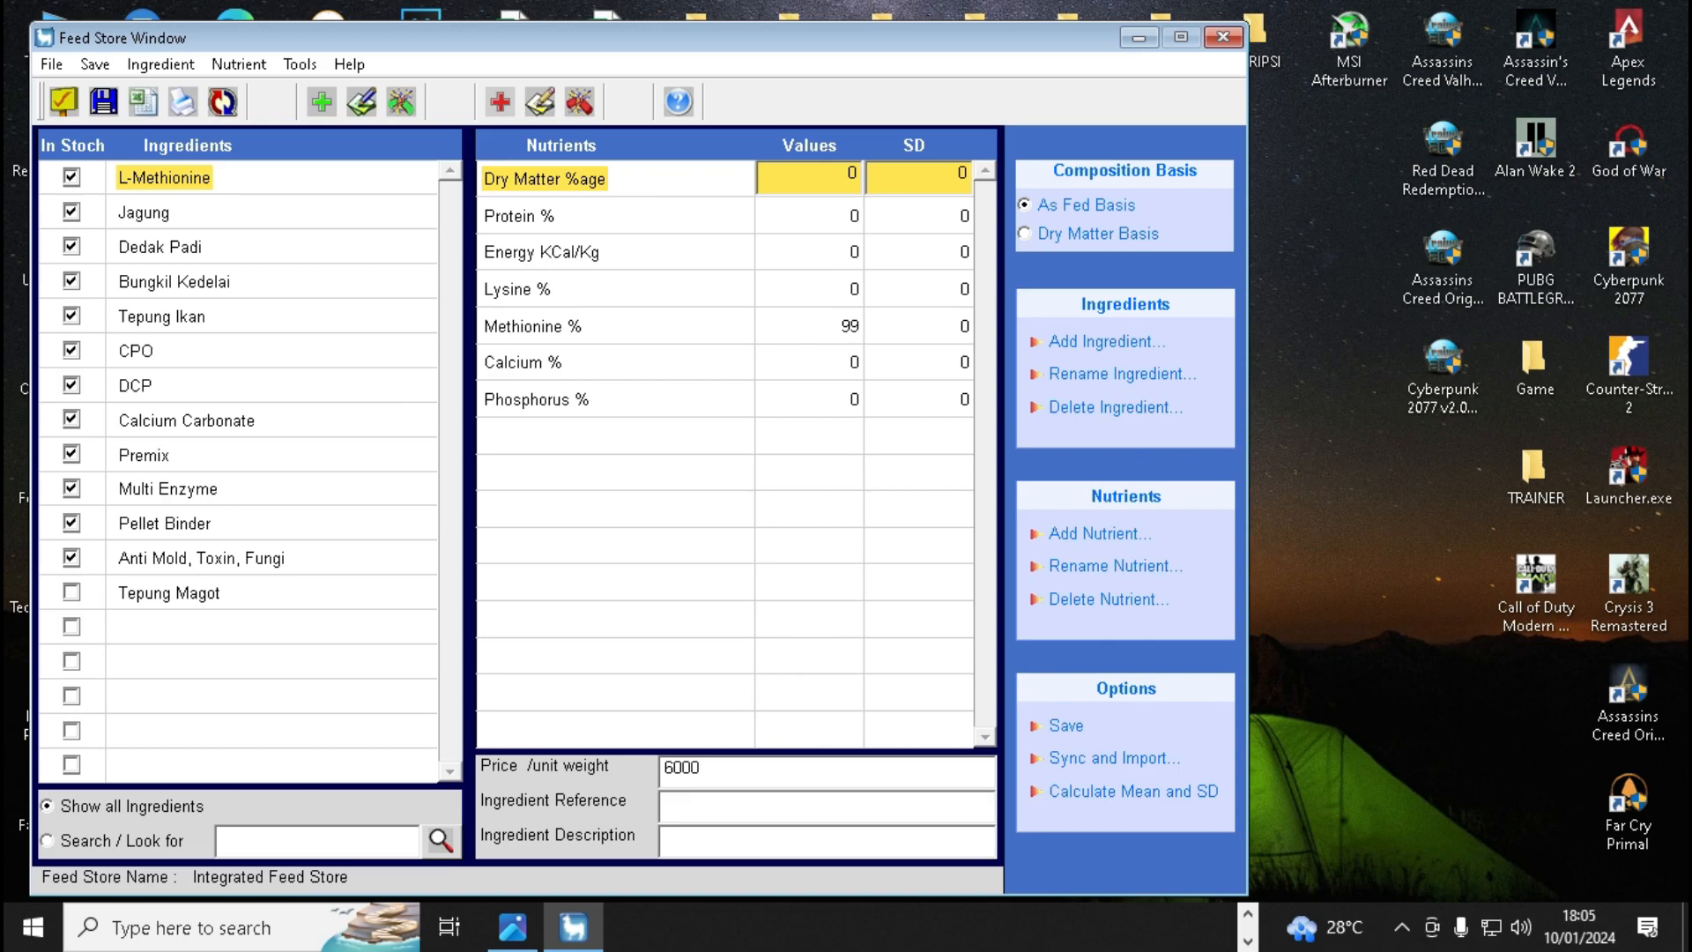
Step: Close the feed store, check the methionine product's price on the Shopee page in Edge, and return to WinFeed
{"action": "left_click", "coordinate": [1223, 36]}
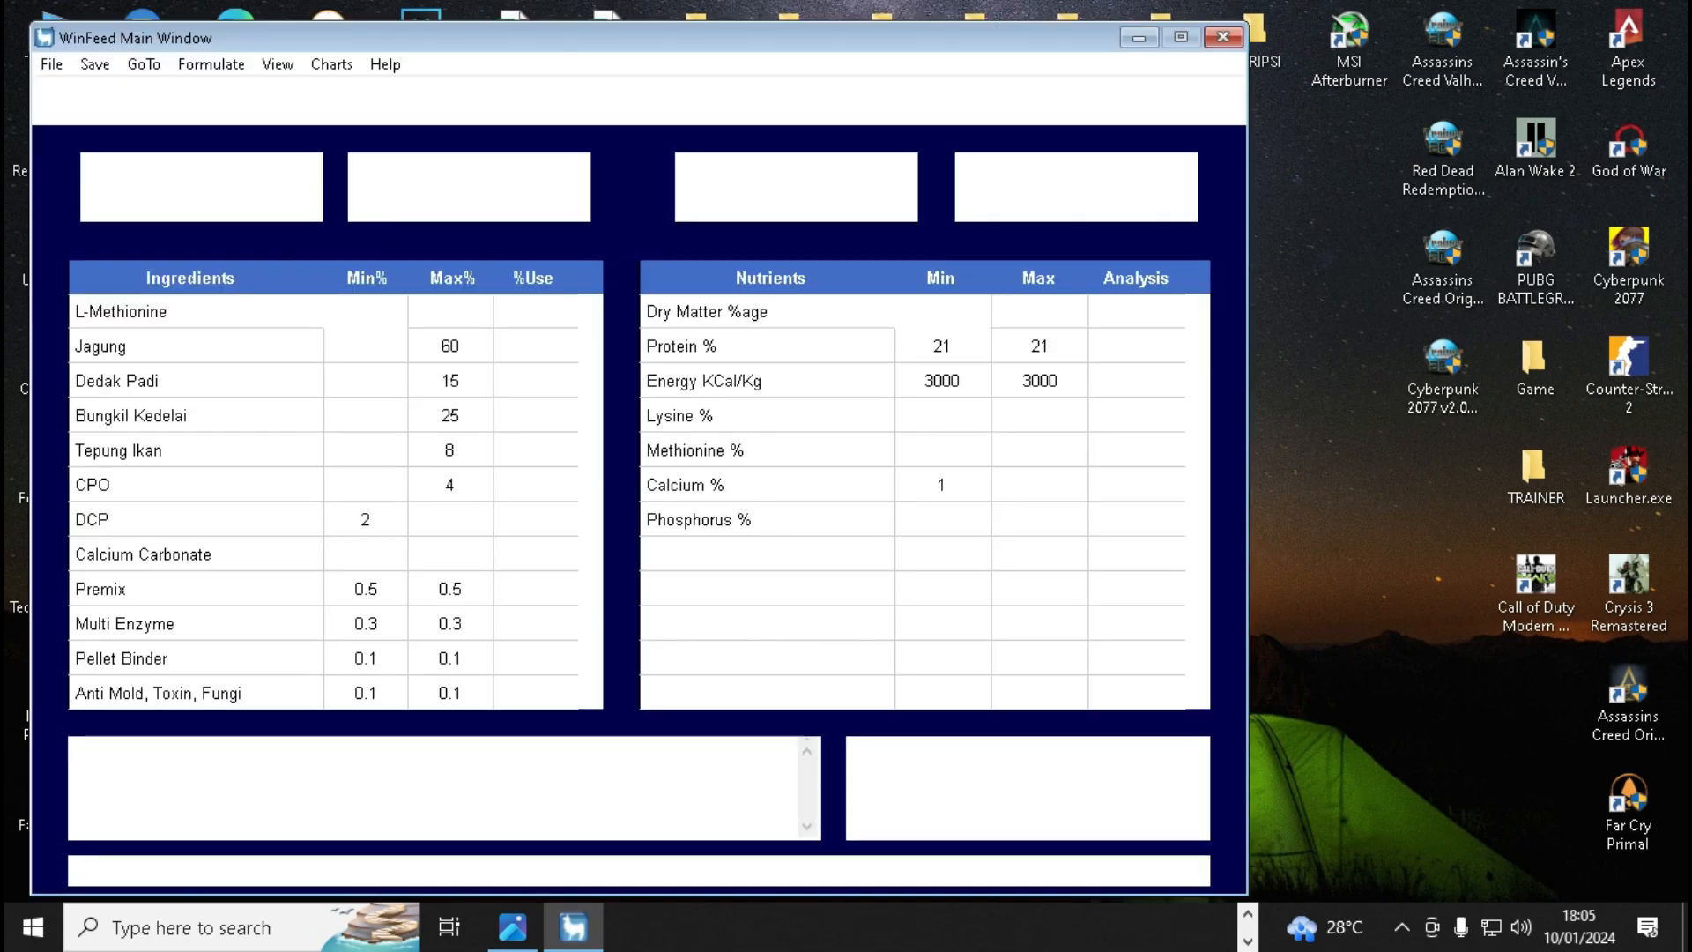
{"action": "left_click", "coordinate": [1248, 914]}
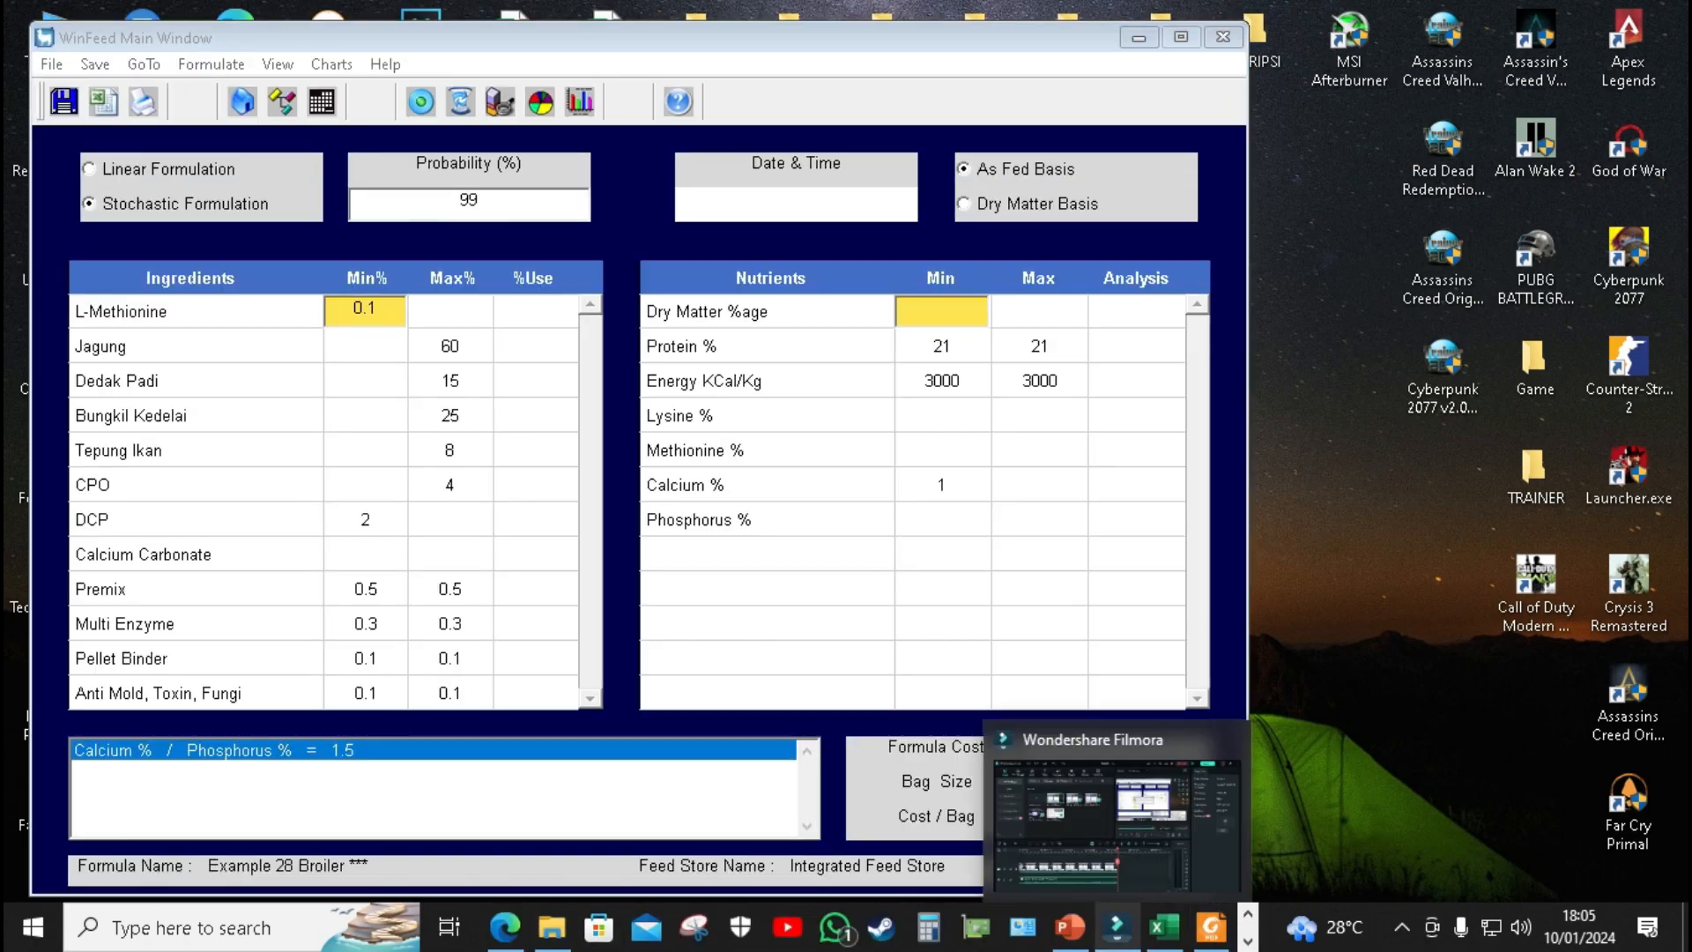
{"action": "left_click", "coordinate": [505, 926]}
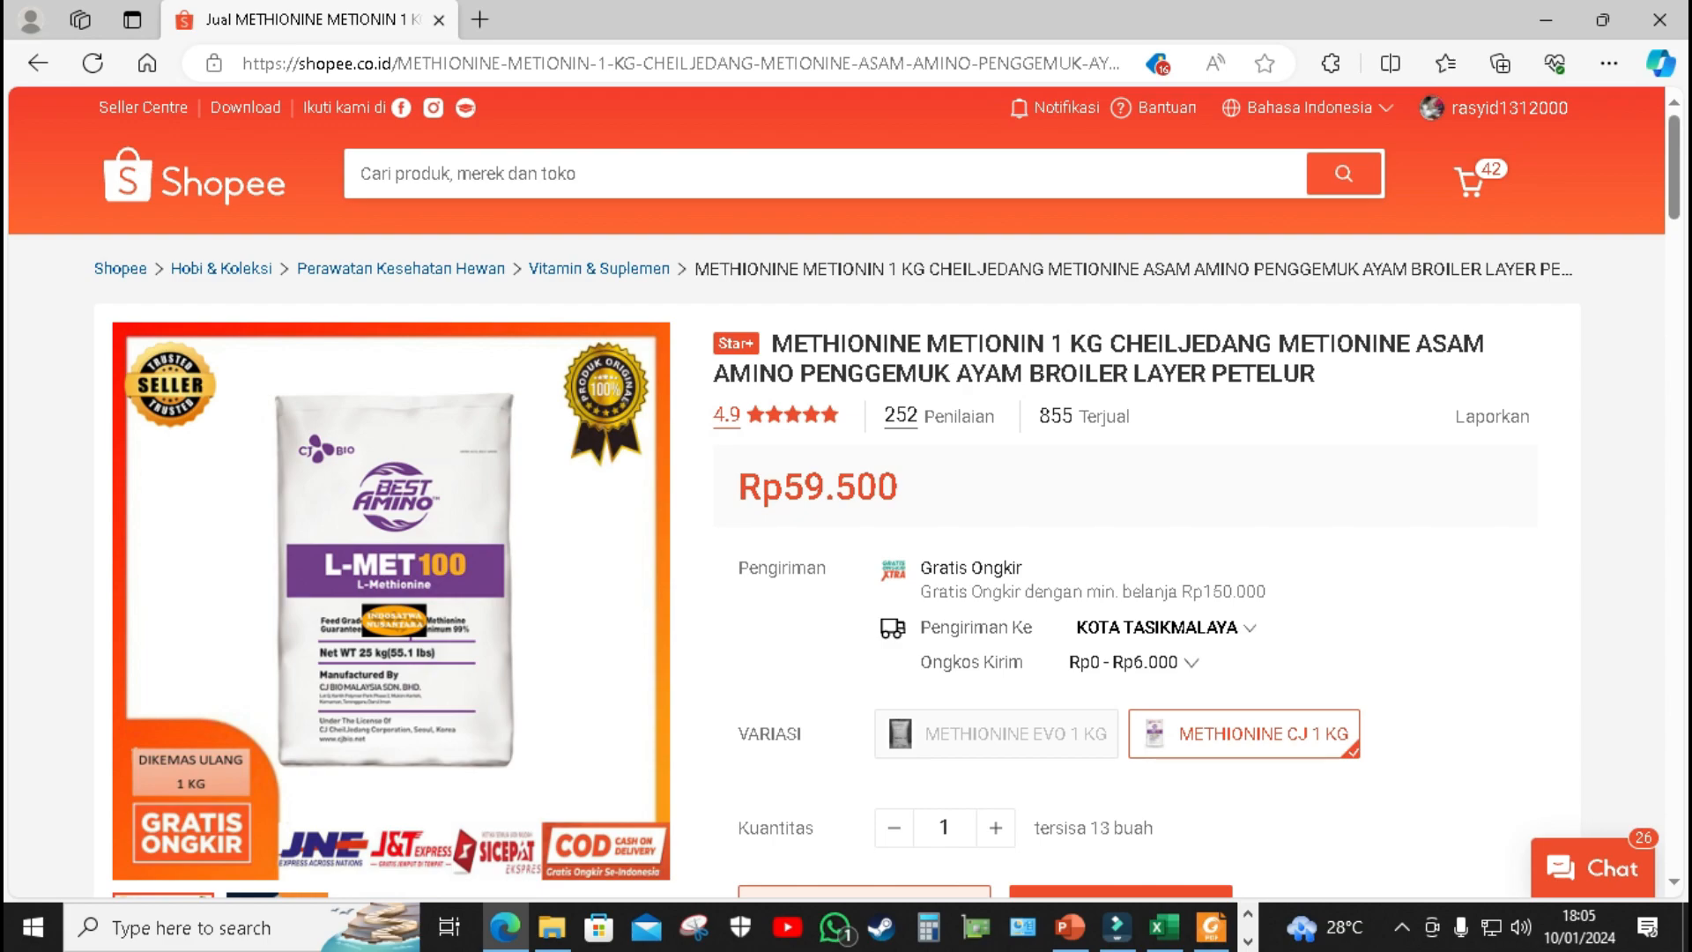
{"action": "mouse_move", "coordinate": [1325, 927]}
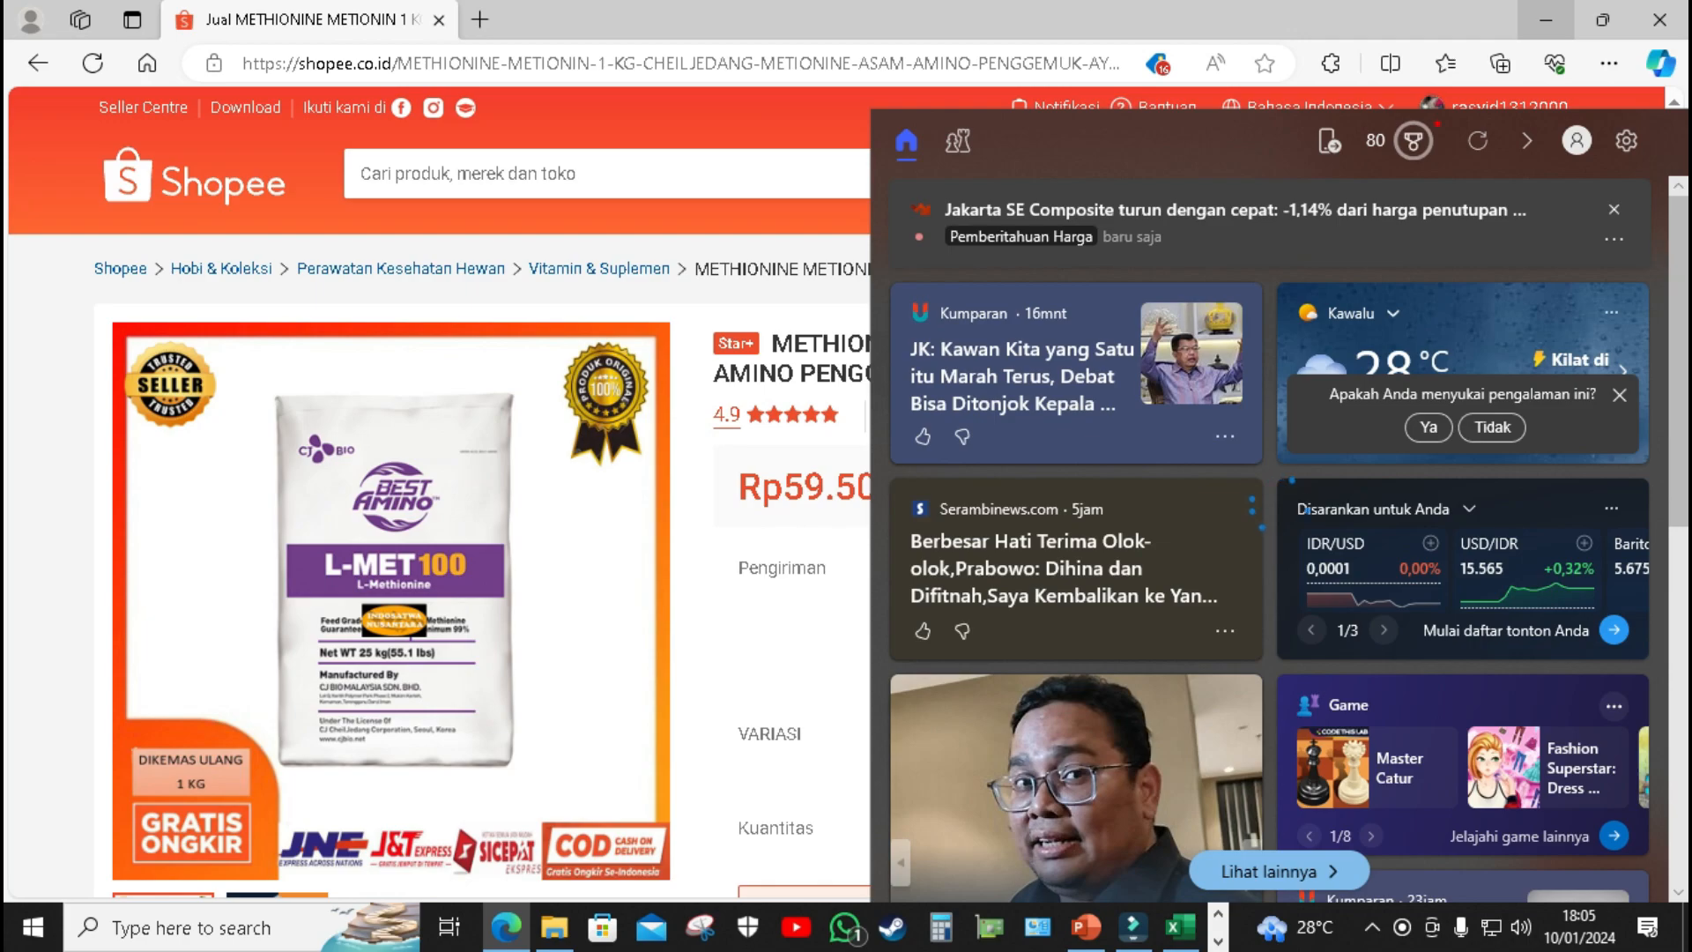
{"action": "left_click", "coordinate": [1547, 20]}
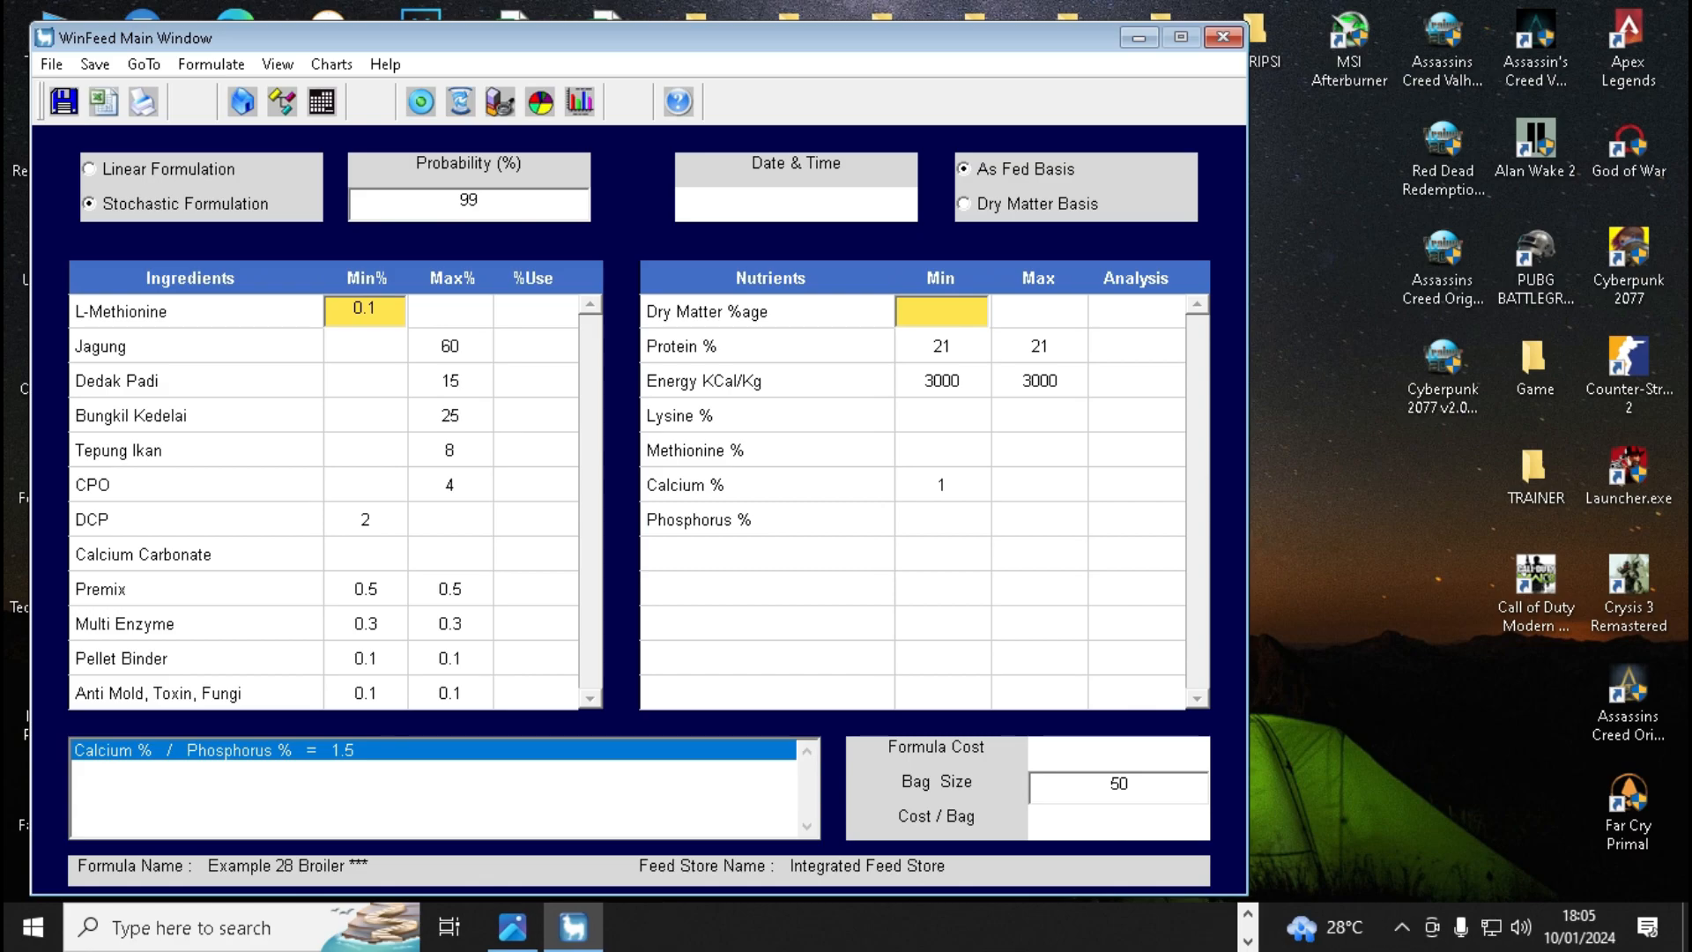
Step: Formulate the ration and view Jagung's nutrient values and price in the feed store
{"action": "key", "text": "F5"}
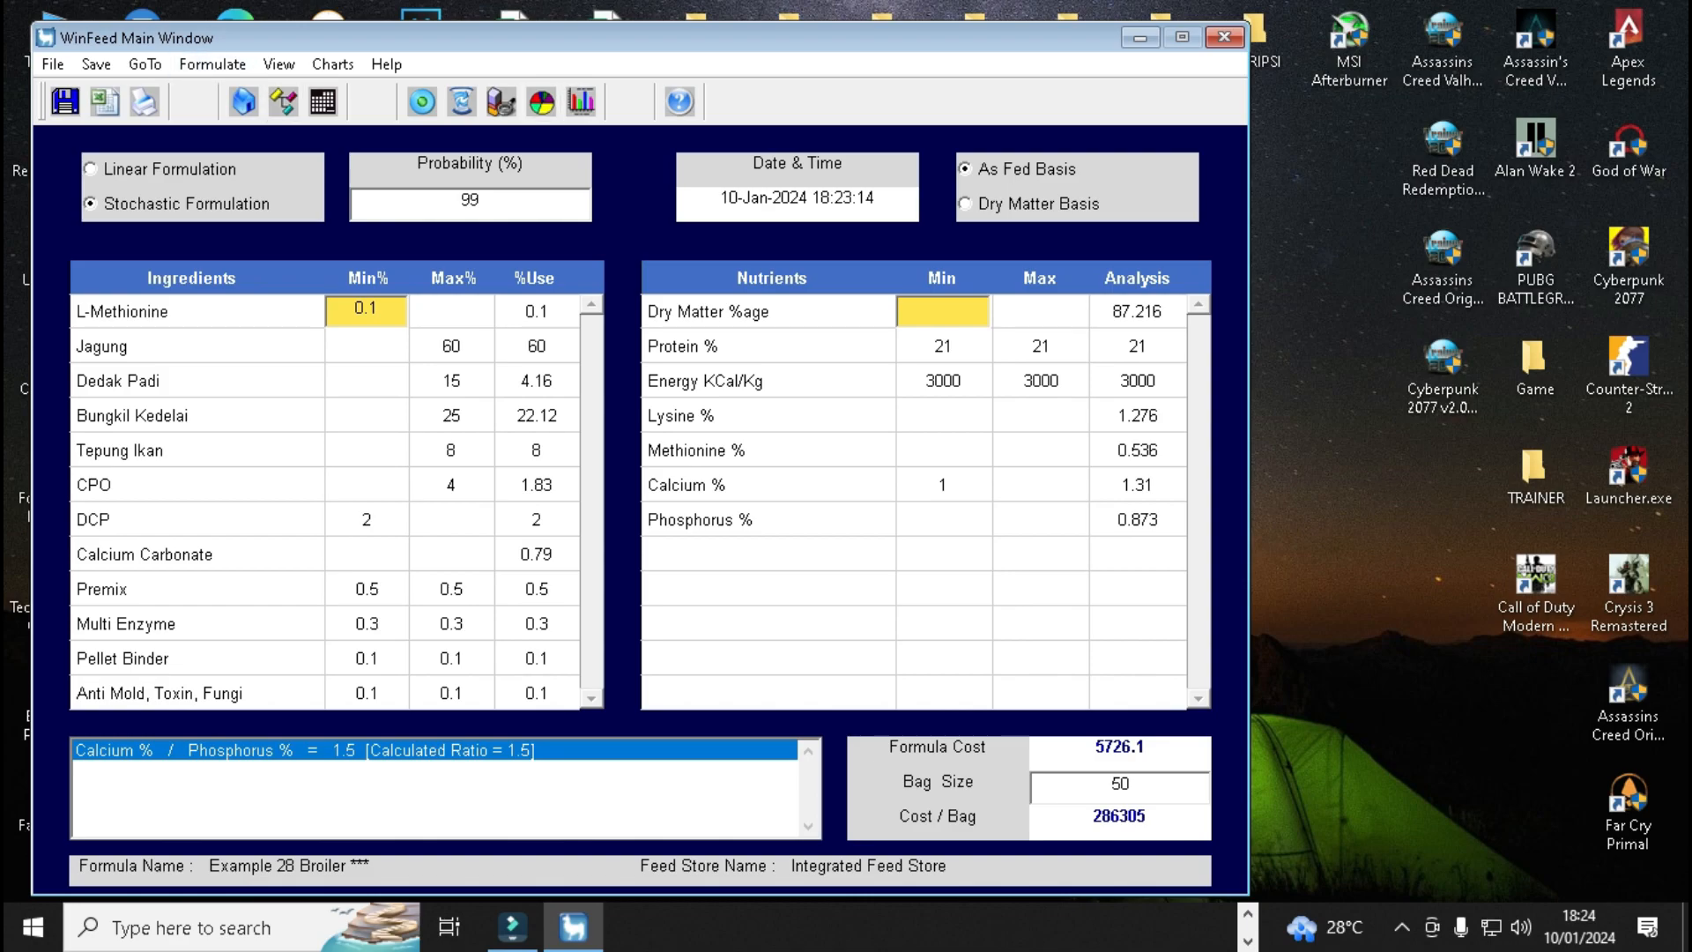
{"action": "key", "text": "alt+g"}
{"action": "key", "text": "Up"}
{"action": "key", "text": "Up"}
{"action": "key", "text": "Up"}
{"action": "key", "text": "Return"}
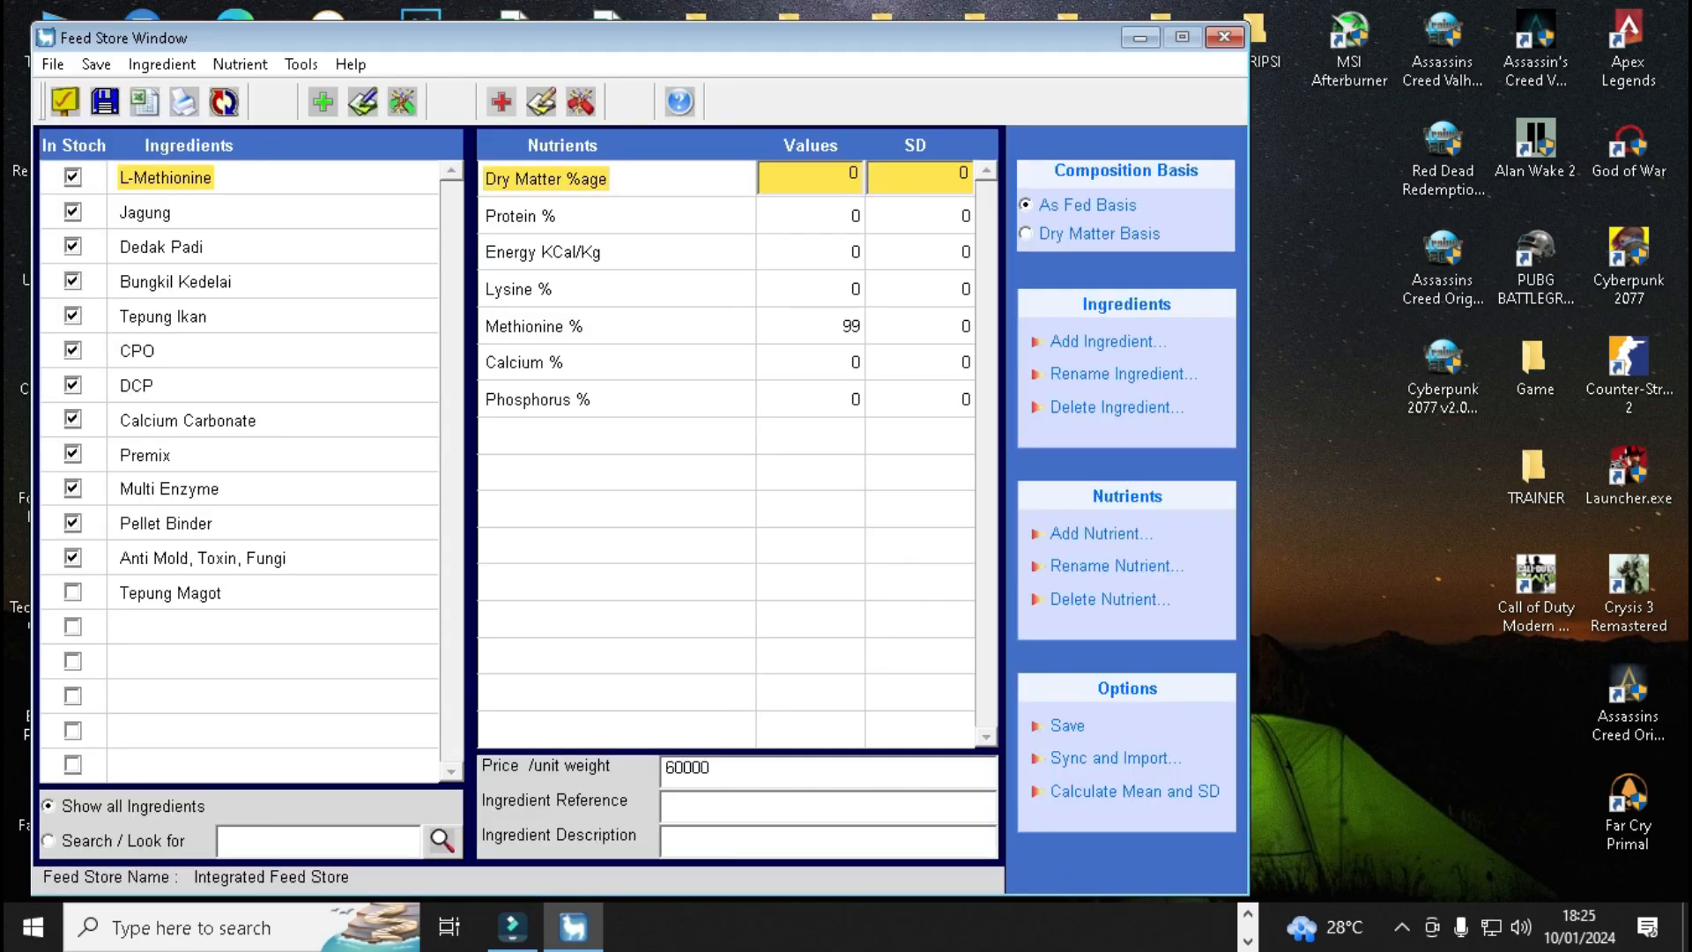
{"action": "left_click", "coordinate": [144, 212]}
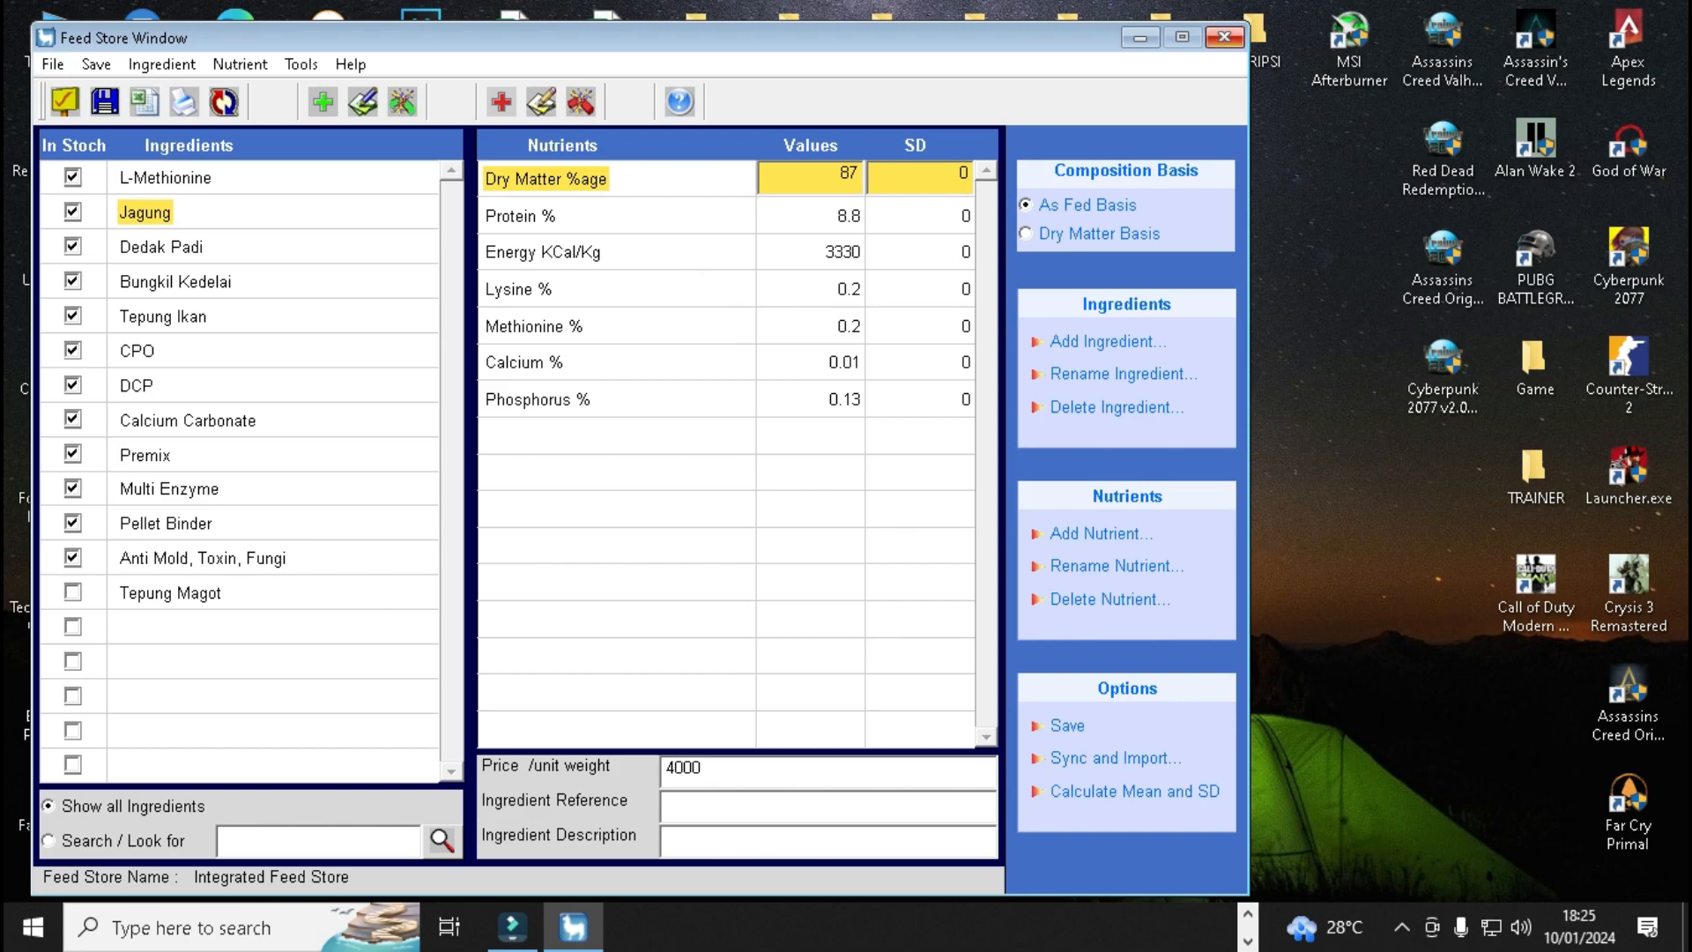
{"action": "left_click", "coordinate": [1224, 36]}
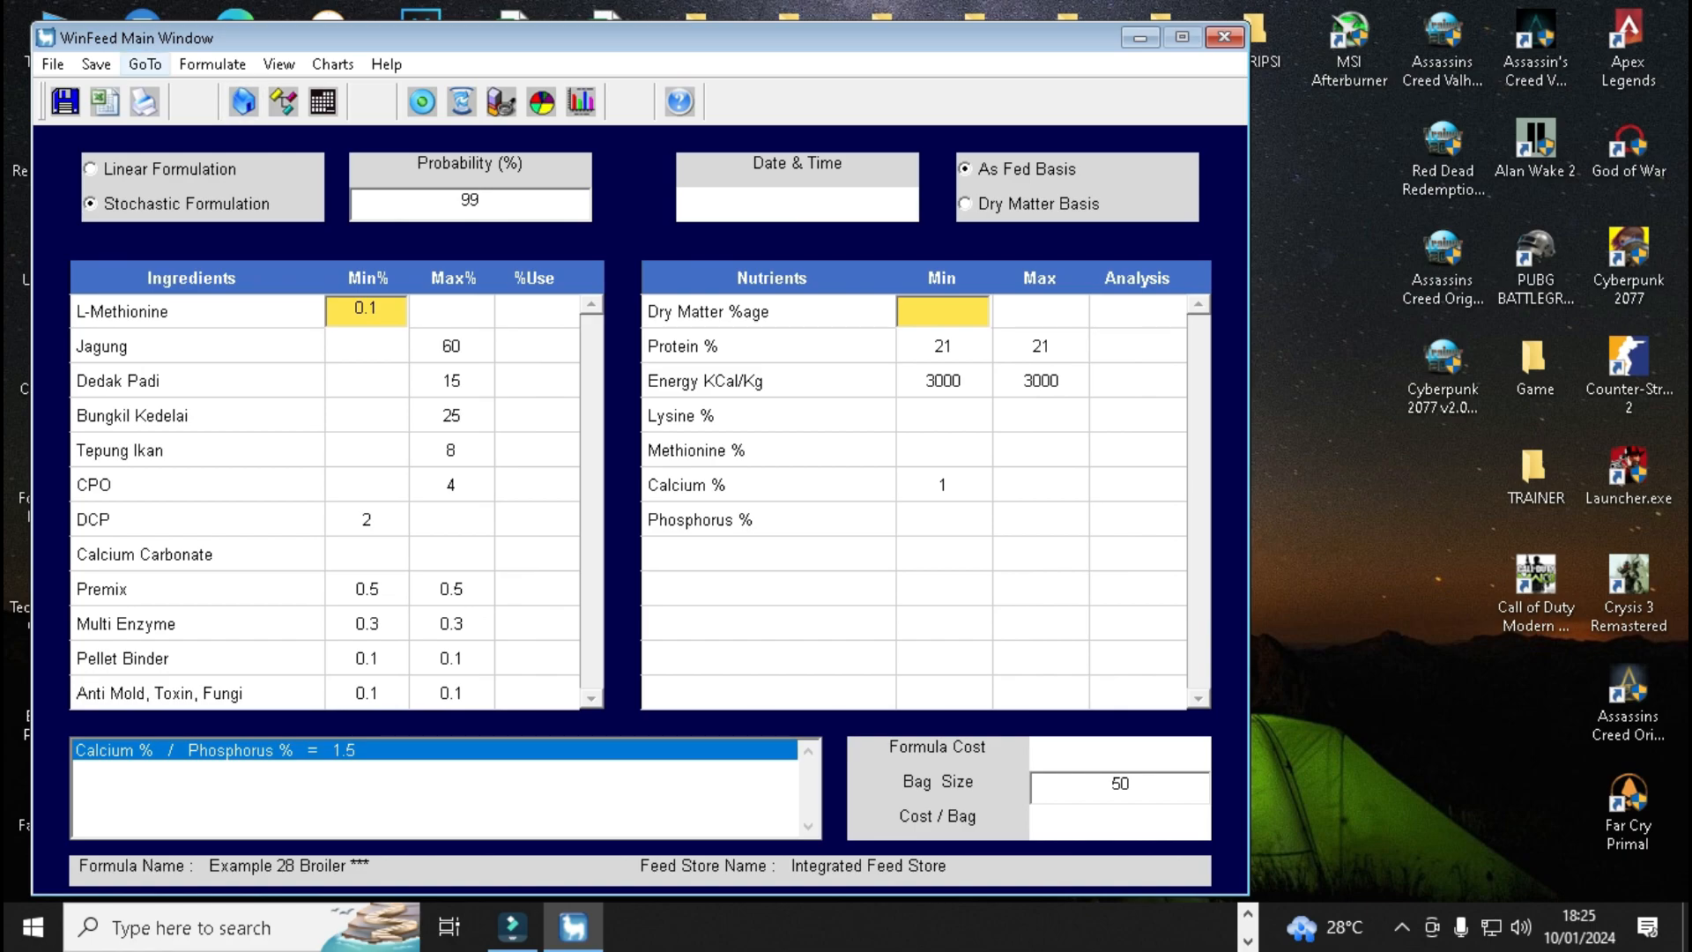
{"action": "left_click", "coordinate": [212, 64]}
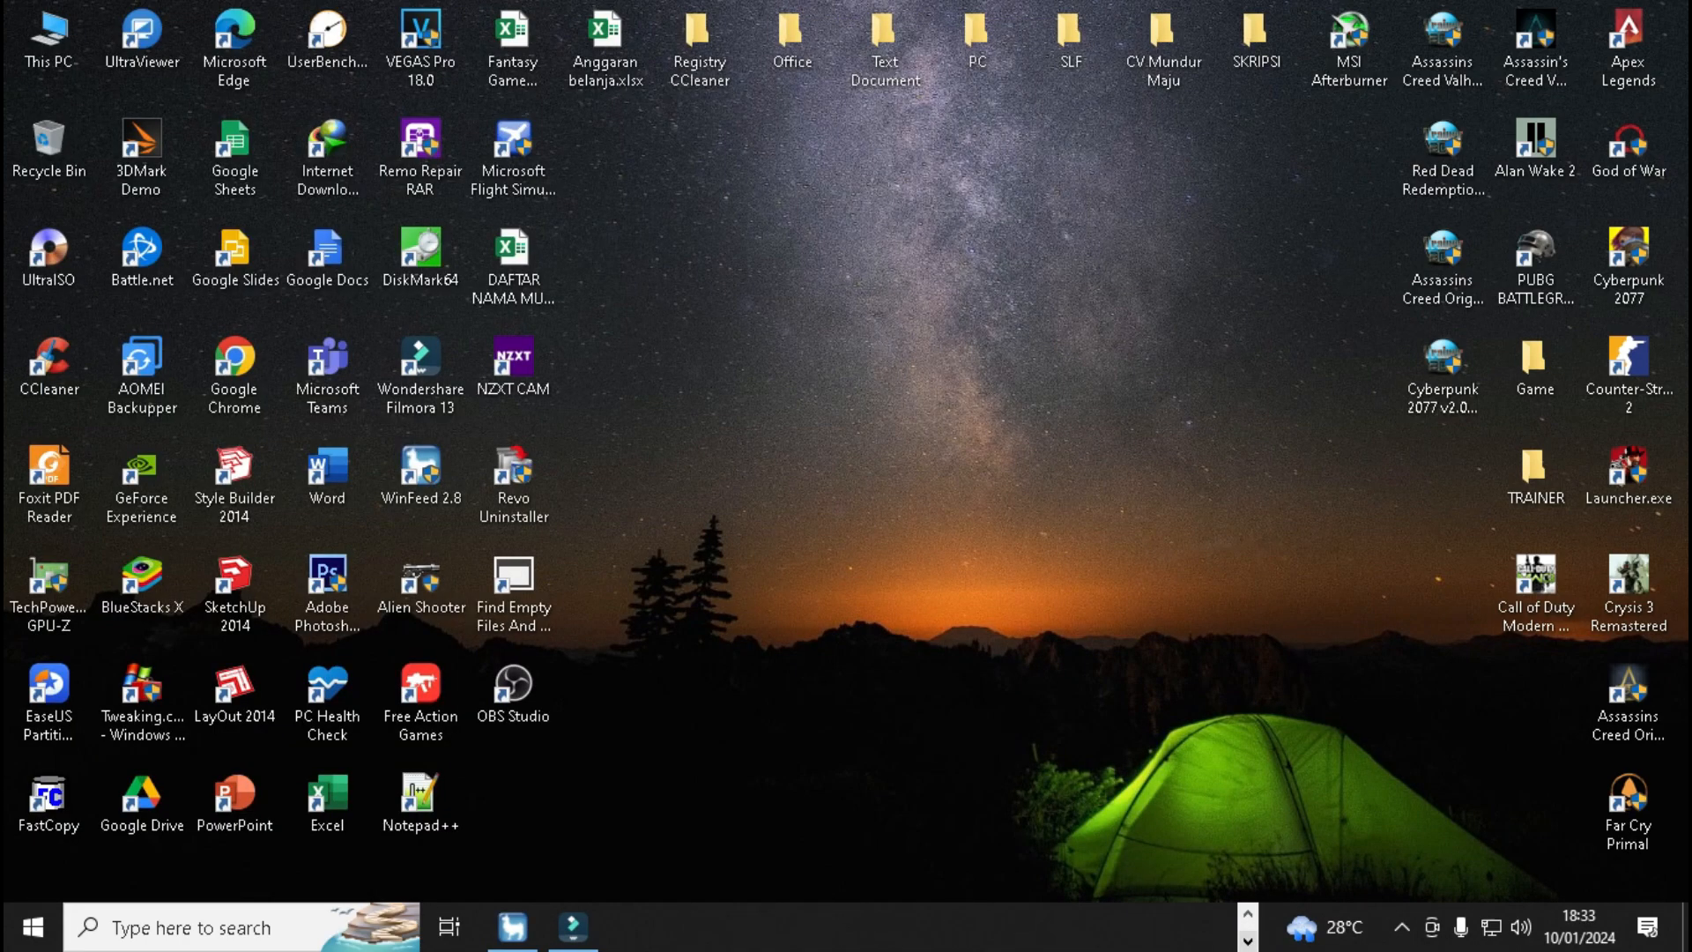
Step: Switch to the farm planning workbook in Excel and examine the BK %, % Penggunaan and BS % values on the Trial and error sheet
{"action": "left_click", "coordinate": [1247, 940]}
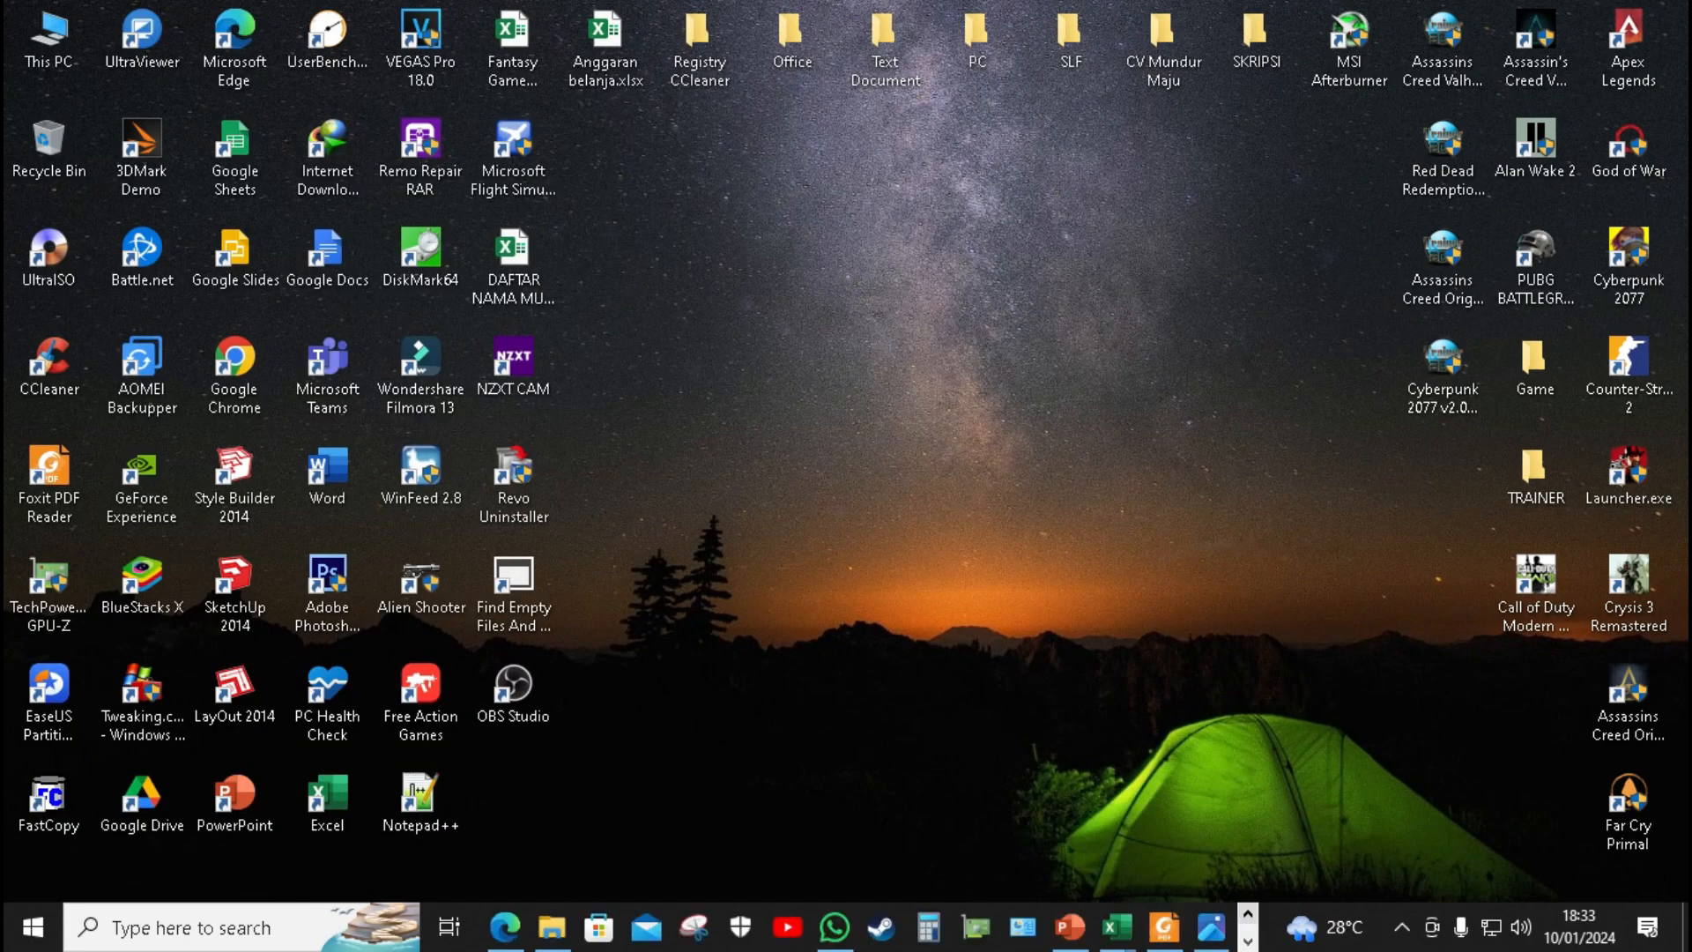
{"action": "mouse_move", "coordinate": [1115, 925]}
{"action": "left_click", "coordinate": [1251, 826]}
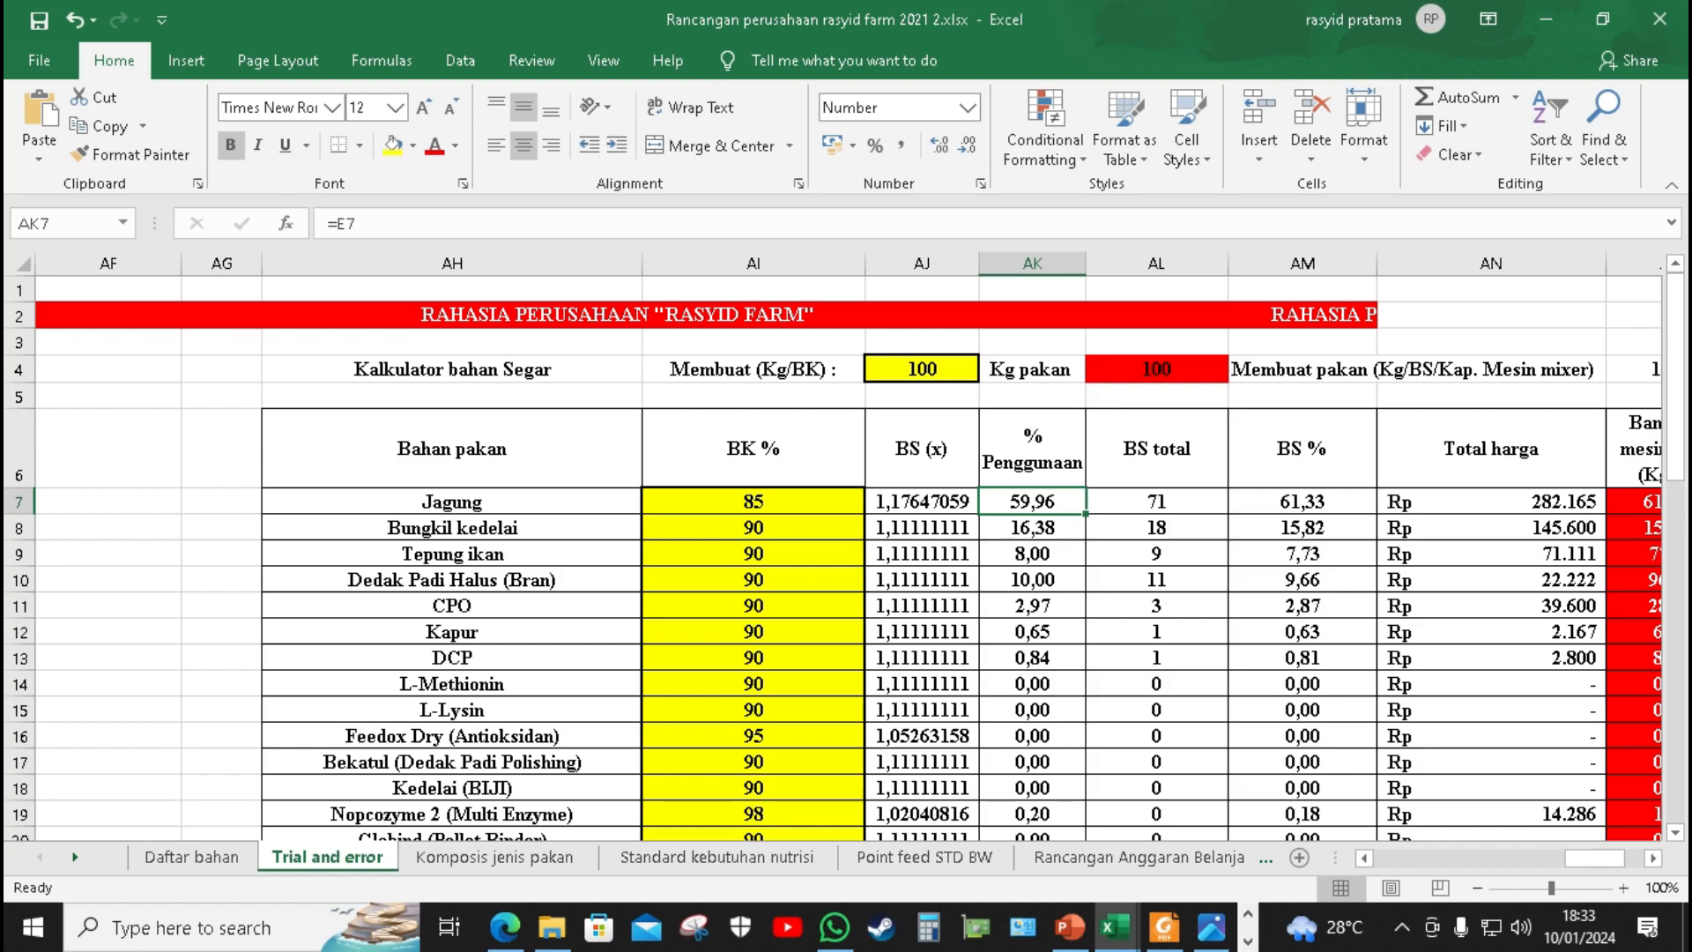
{"action": "left_click", "coordinate": [754, 501]}
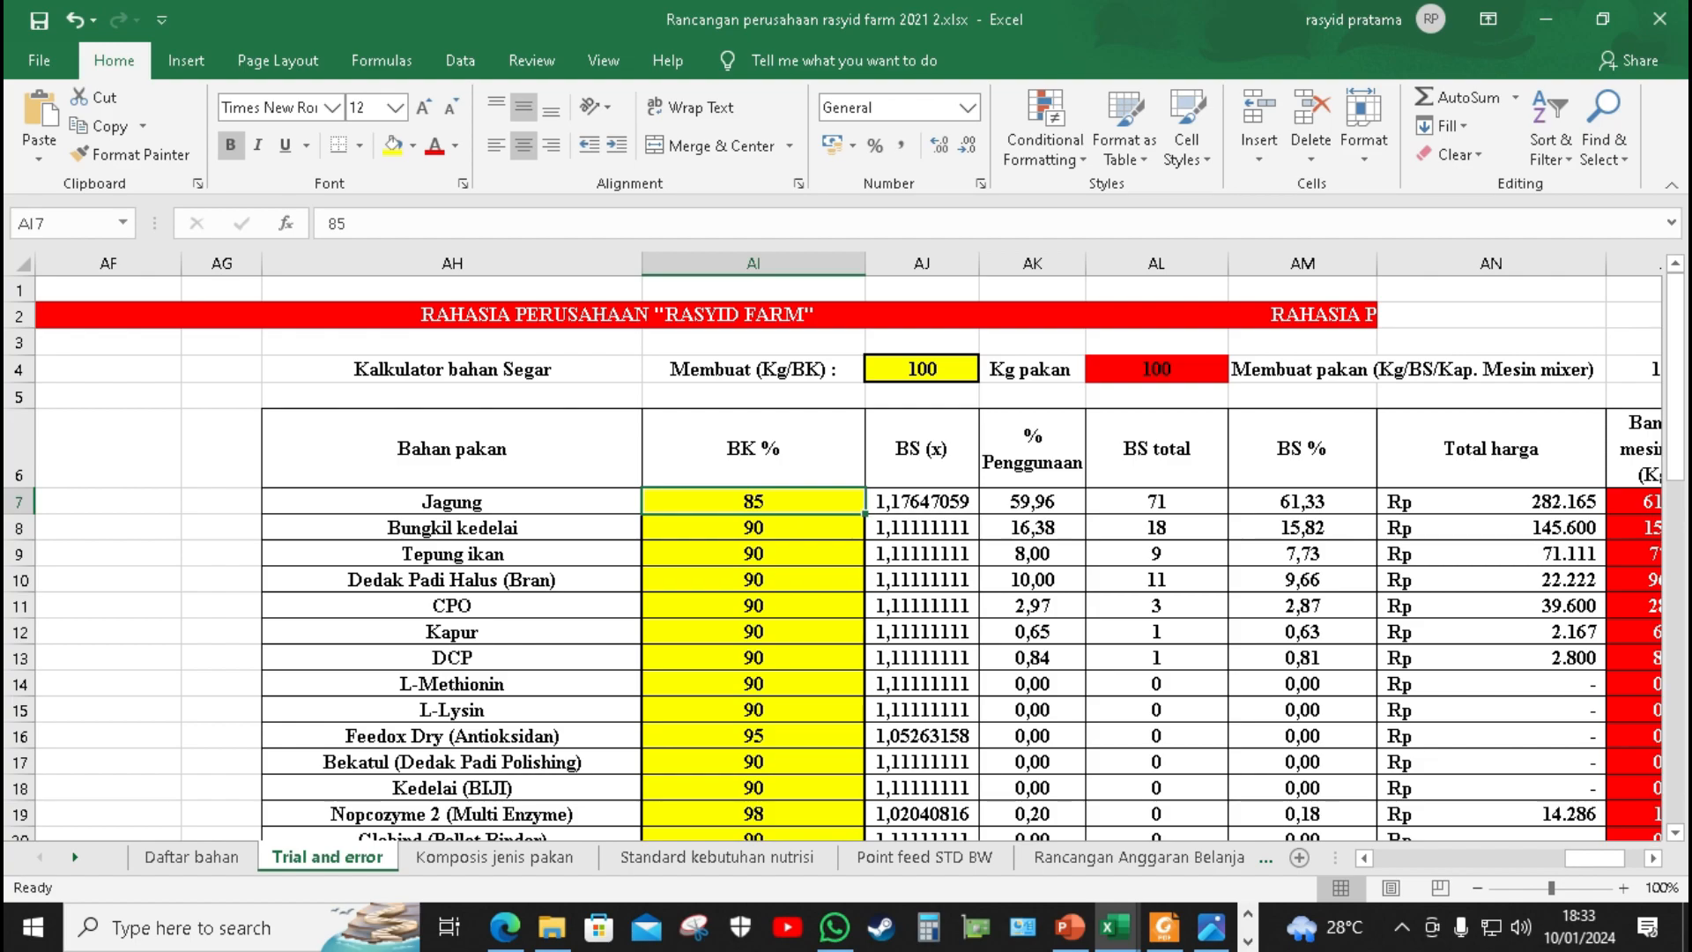
{"action": "left_click", "coordinate": [1032, 501]}
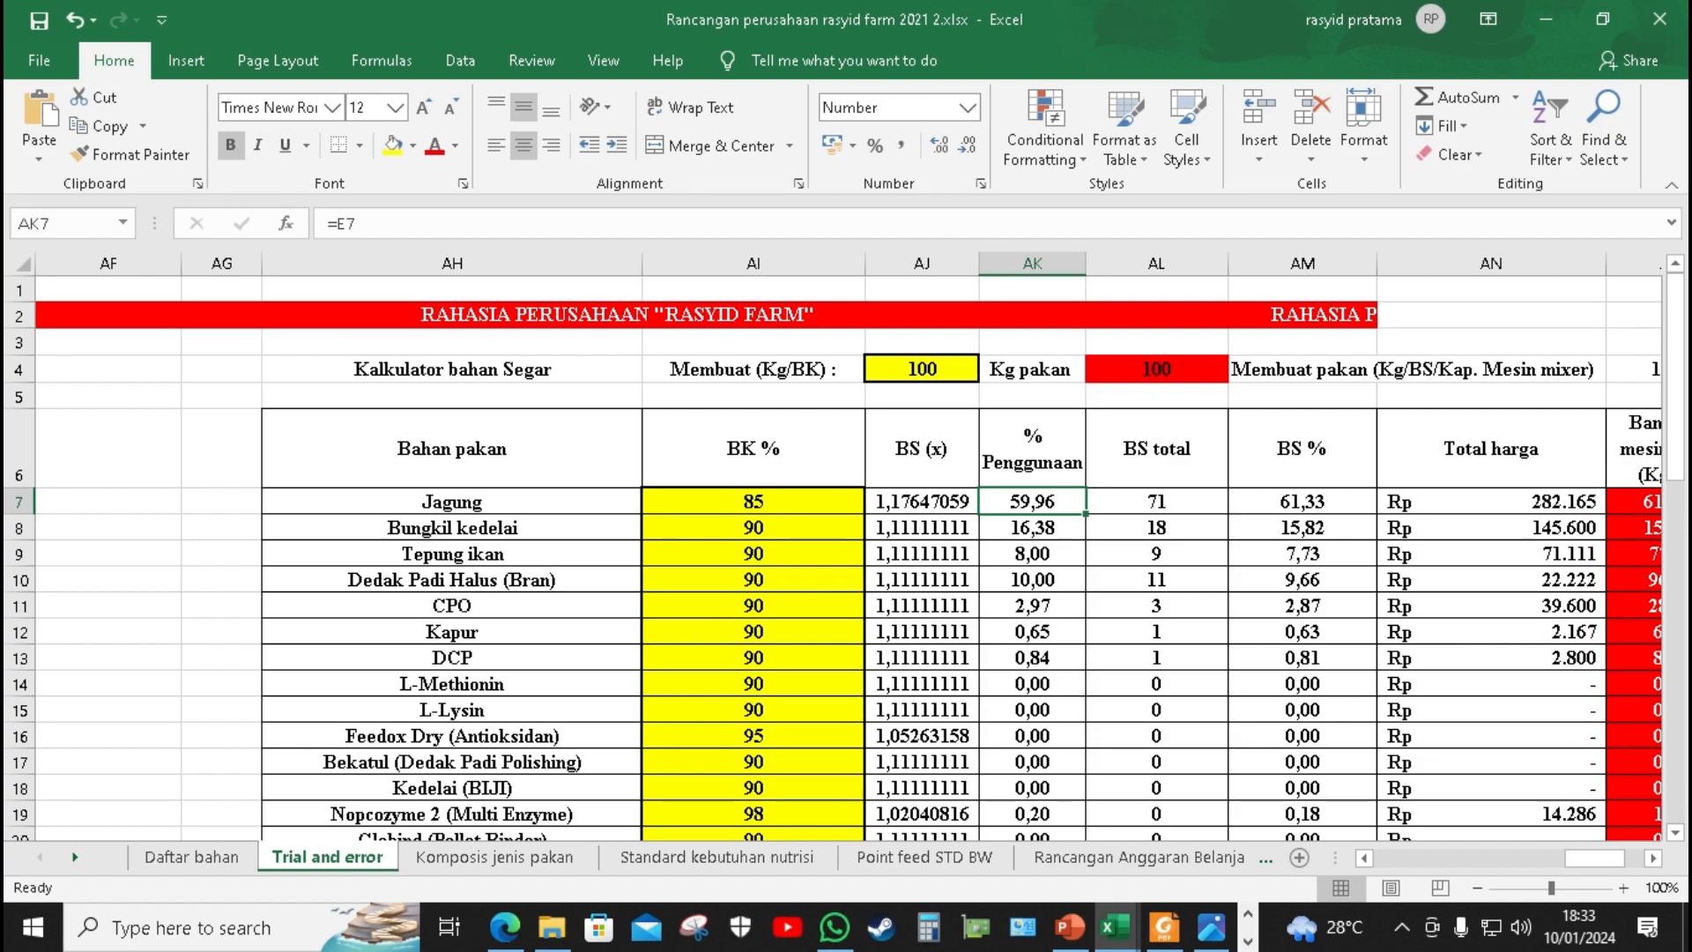
{"action": "mouse_move", "coordinate": [1594, 857]}
{"action": "left_mouse_down"}
{"action": "mouse_move", "coordinate": [1403, 857]}
{"action": "mouse_move", "coordinate": [1589, 857]}
{"action": "left_mouse_up"}
{"action": "left_click", "coordinate": [1123, 528]}
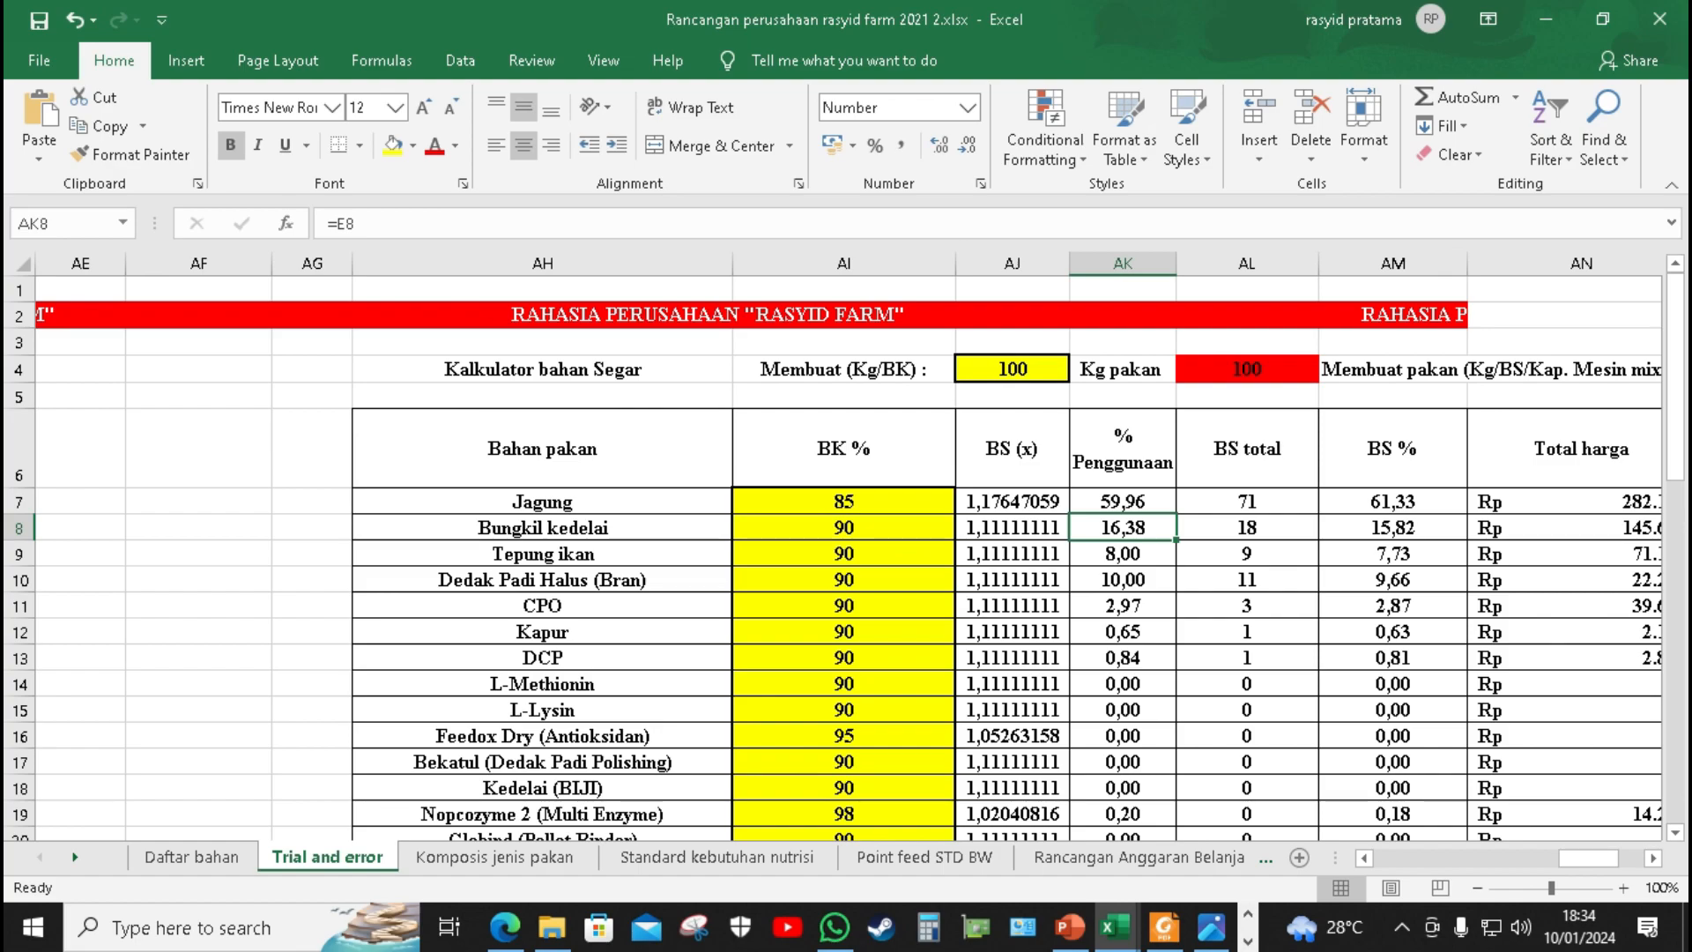
{"action": "left_click", "coordinate": [1393, 501]}
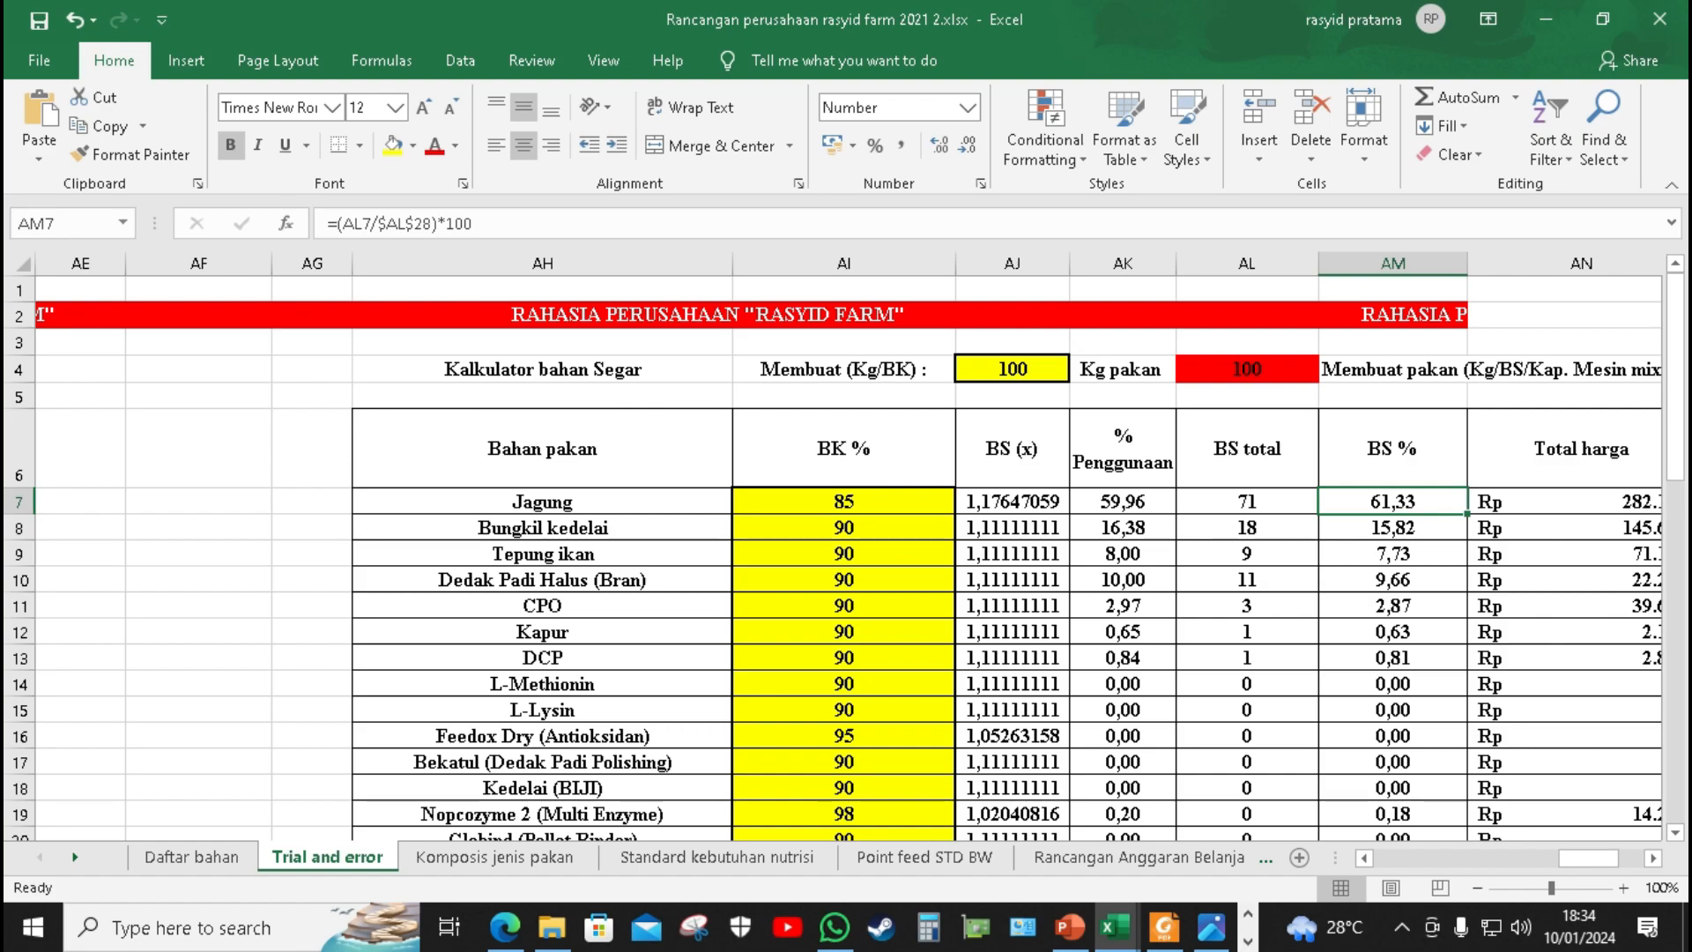
{"action": "scroll", "coordinate": [833, 555], "scroll_direction": "down", "scroll_amount": 2}
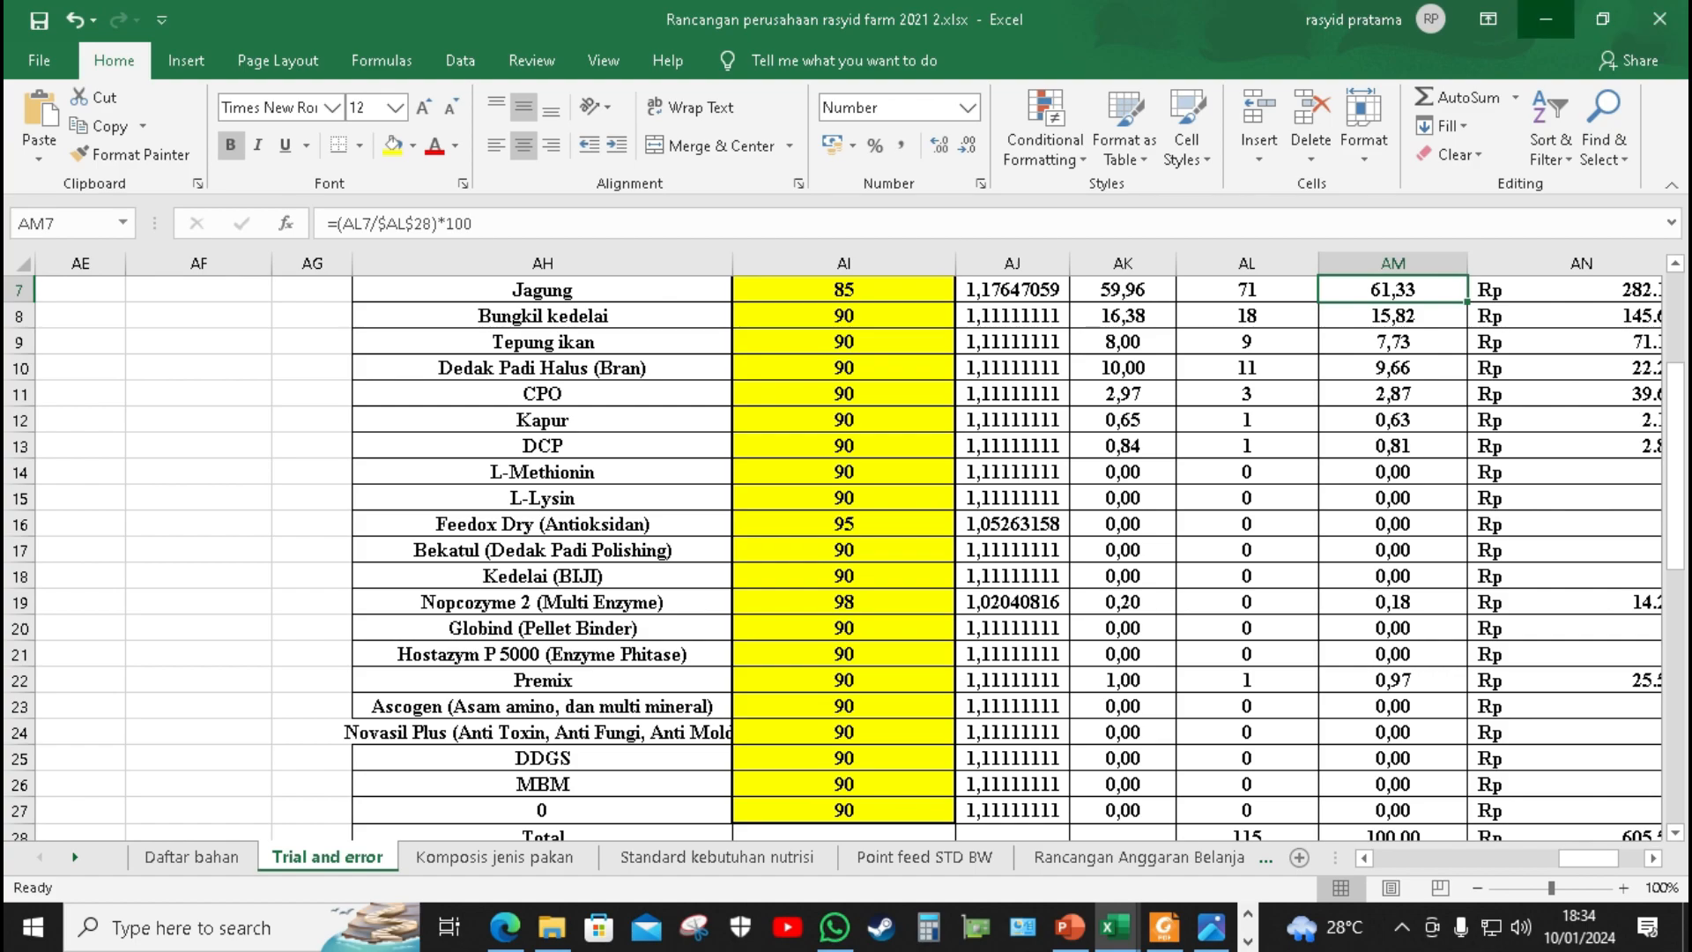
{"action": "left_click", "coordinate": [1546, 19]}
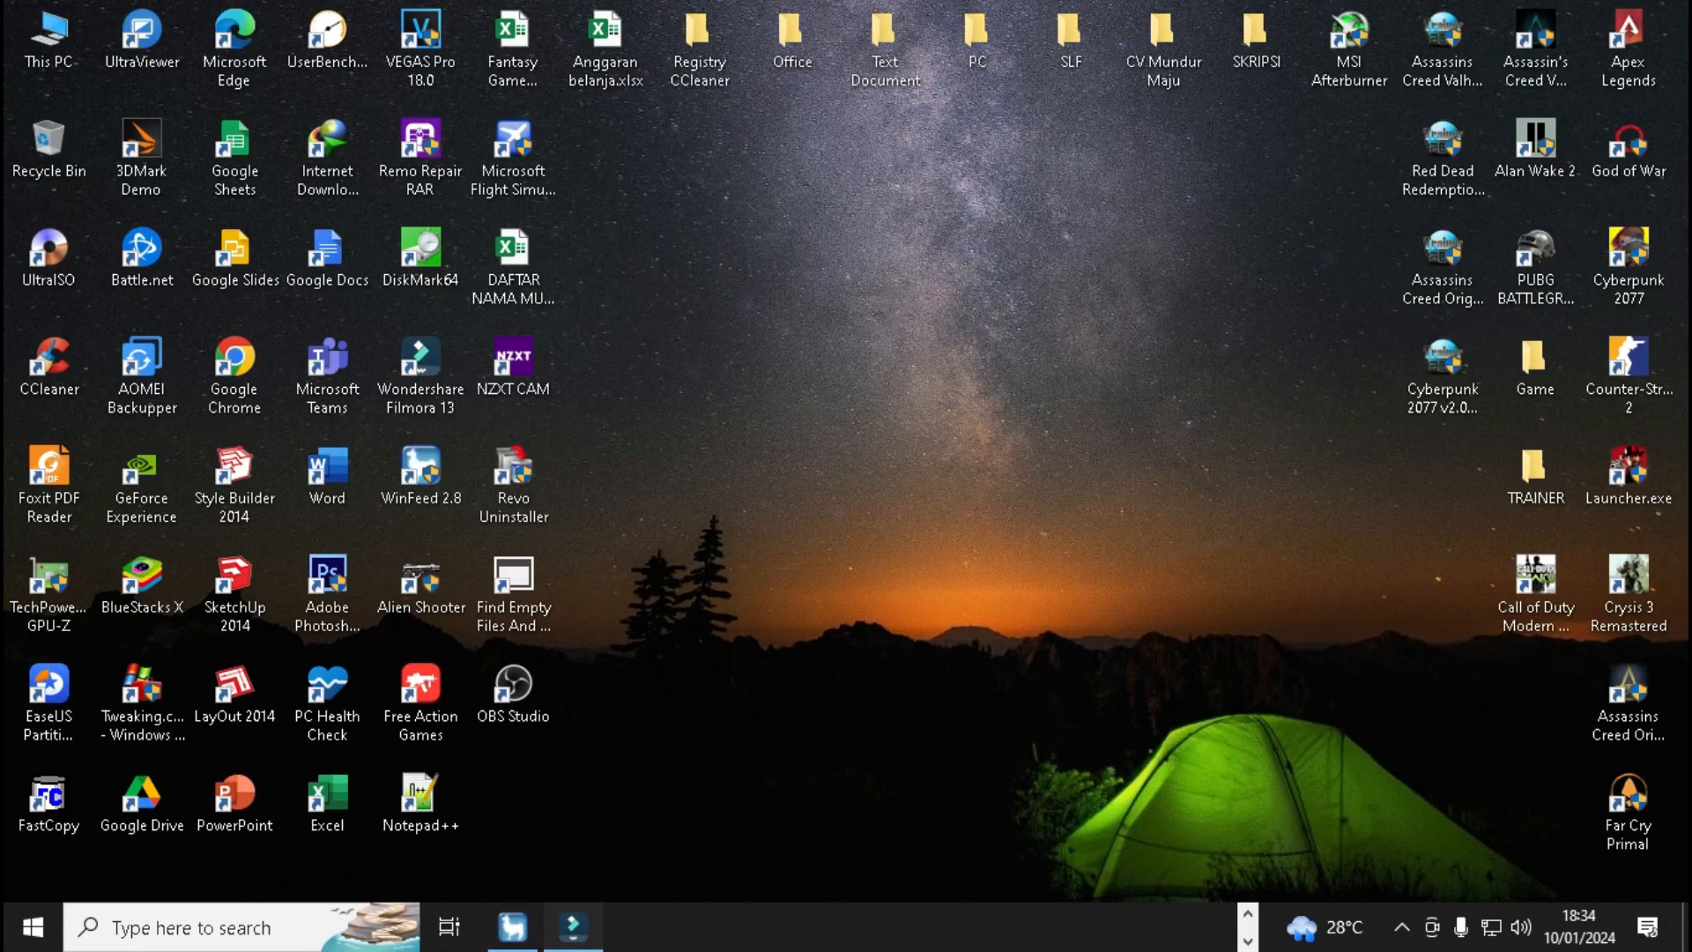
Step: Return to WinFeed, set L-Methionine's Dry Matter %age to 95 in the feed store, and go back to the formula
{"action": "left_click", "coordinate": [573, 925]}
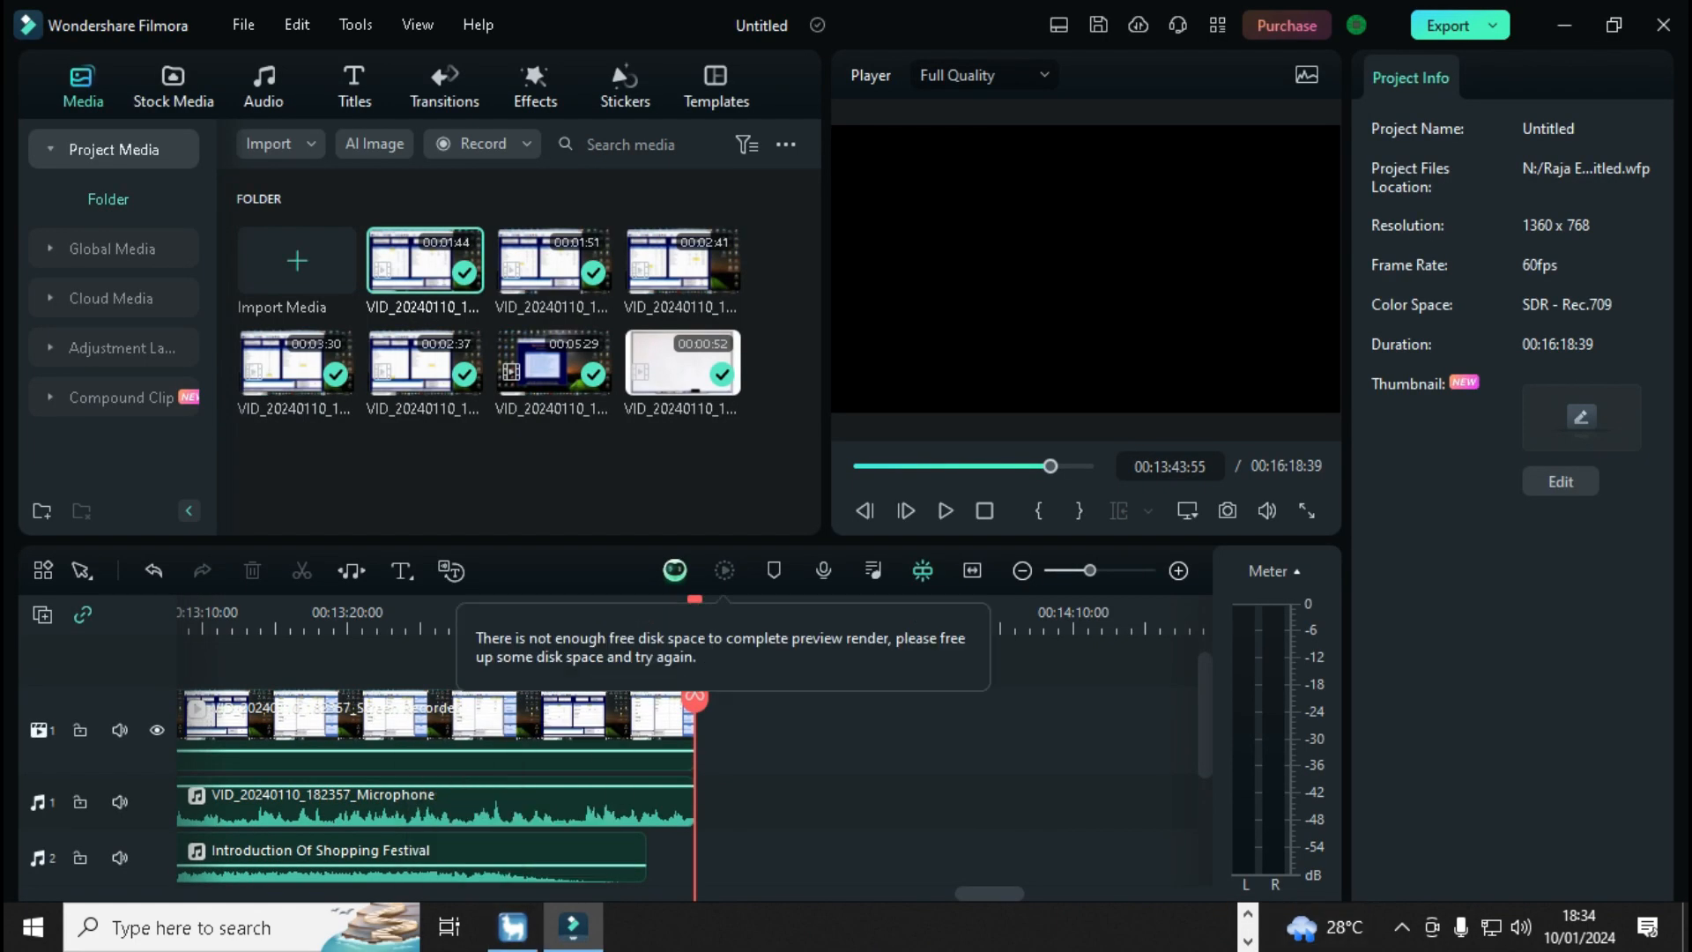
{"action": "left_click", "coordinate": [573, 926]}
{"action": "left_click", "coordinate": [512, 926]}
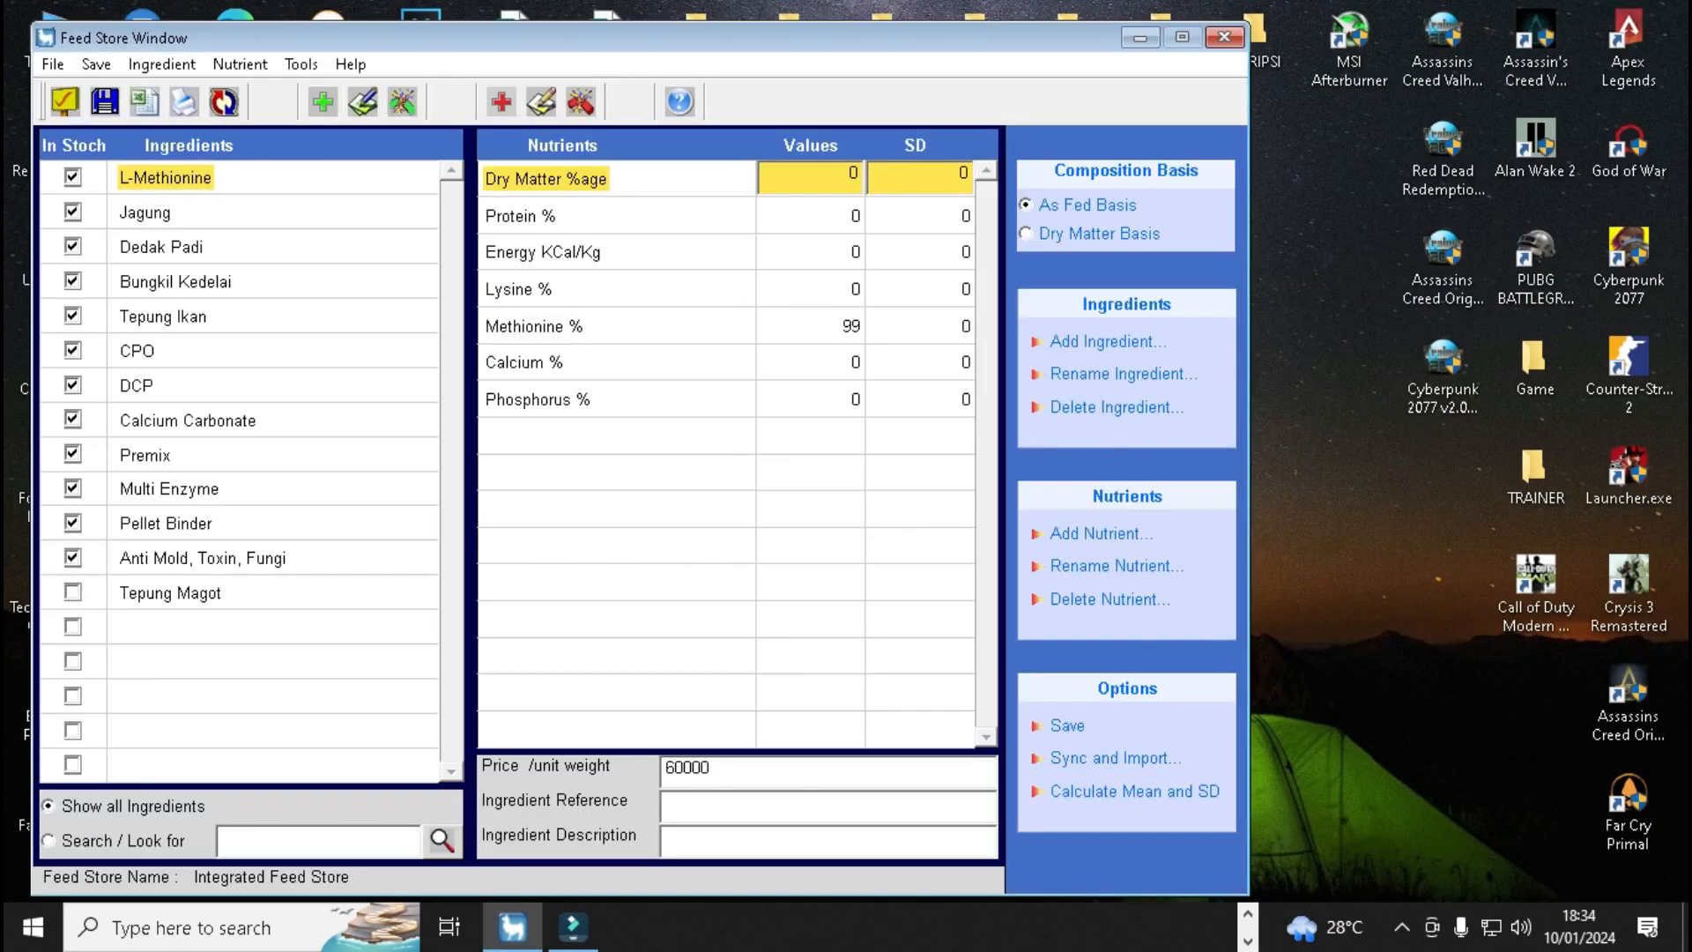
{"action": "left_click", "coordinate": [852, 173]}
{"action": "type", "text": "95"}
{"action": "left_click", "coordinate": [1225, 36]}
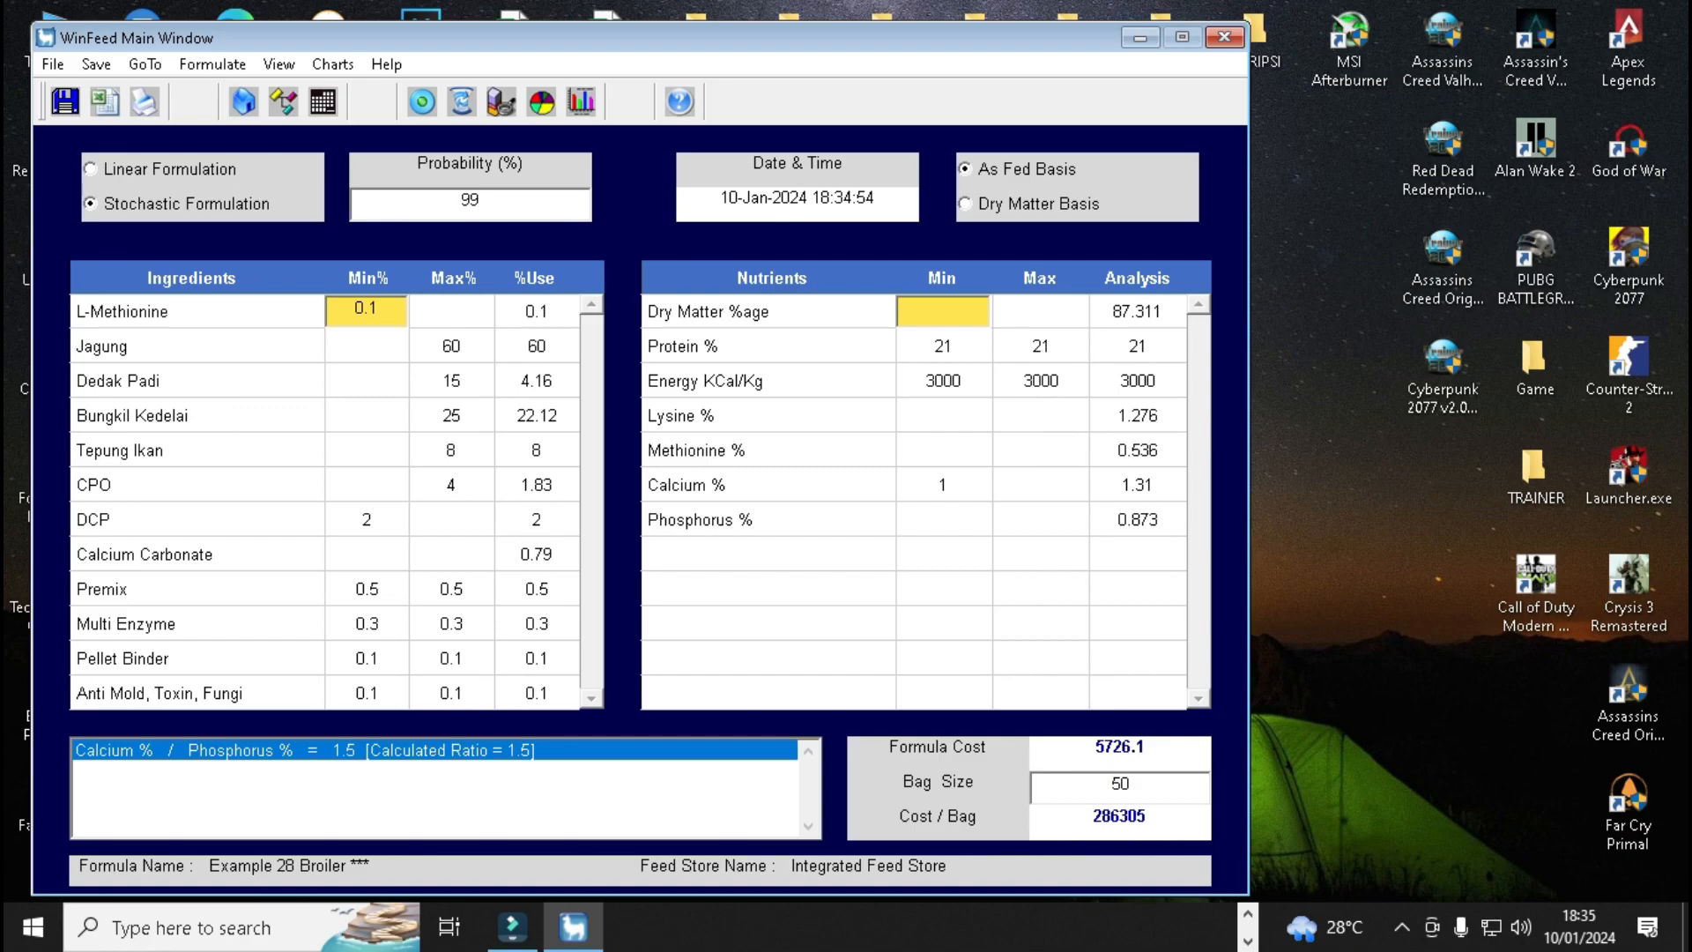
Step: Switch to Edge and check the price of the 50 kg sack of 511 B broiler feed on Shopee
{"action": "left_click", "coordinate": [1141, 38]}
{"action": "left_click", "coordinate": [1248, 914]}
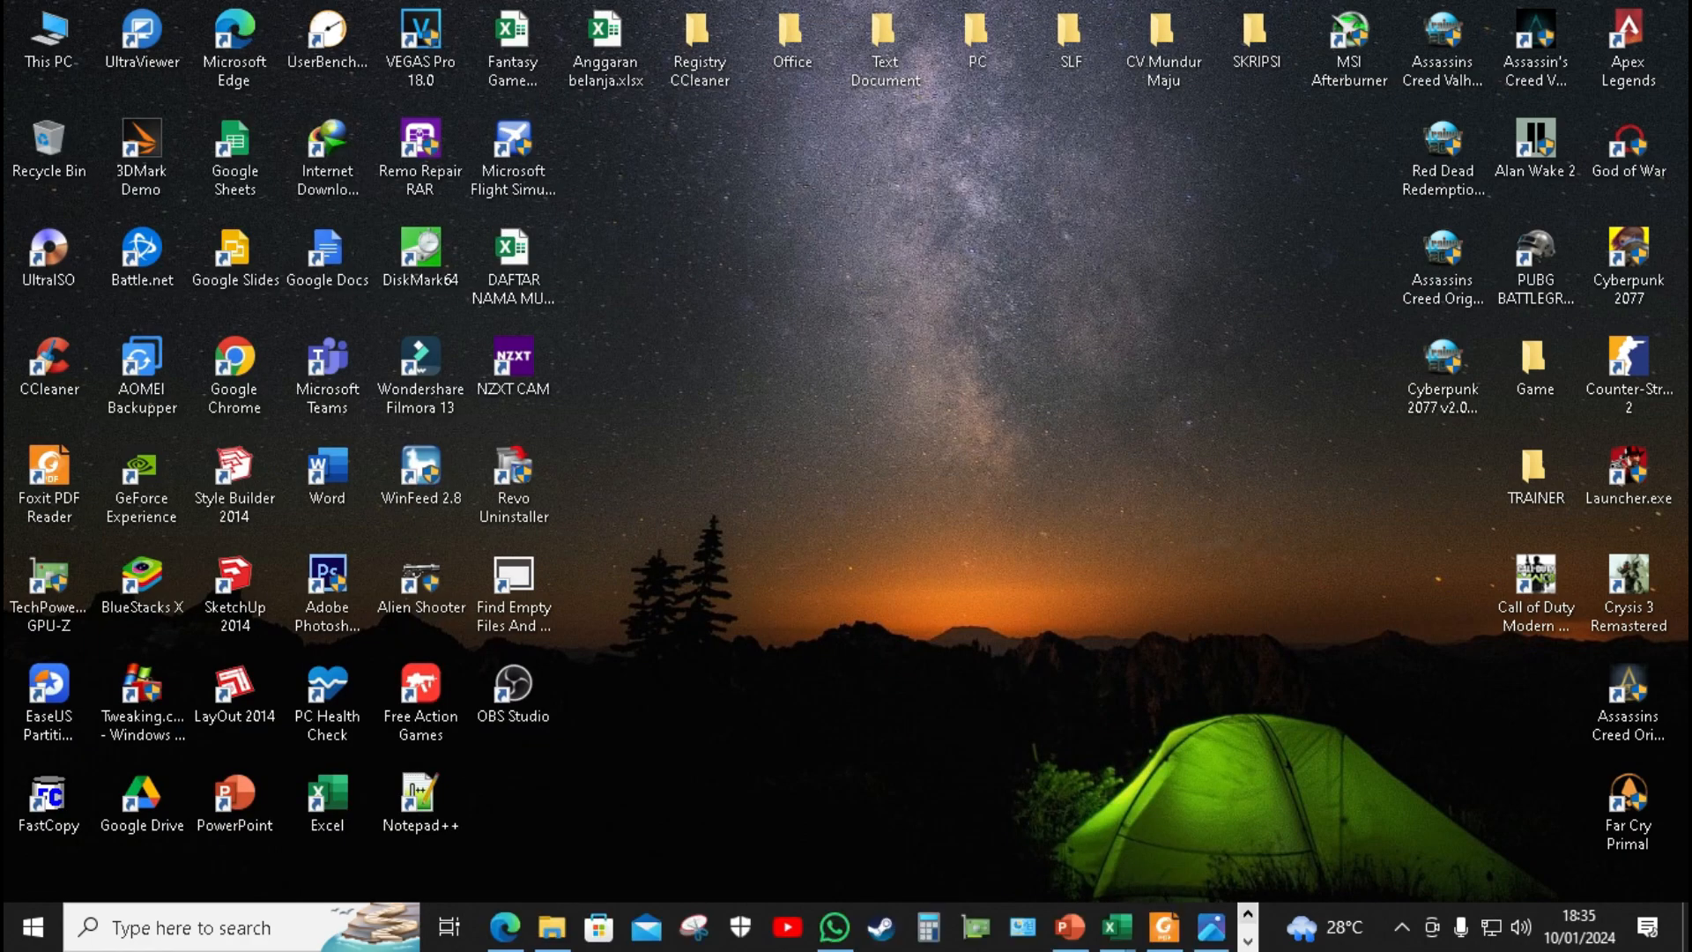
{"action": "mouse_move", "coordinate": [505, 927]}
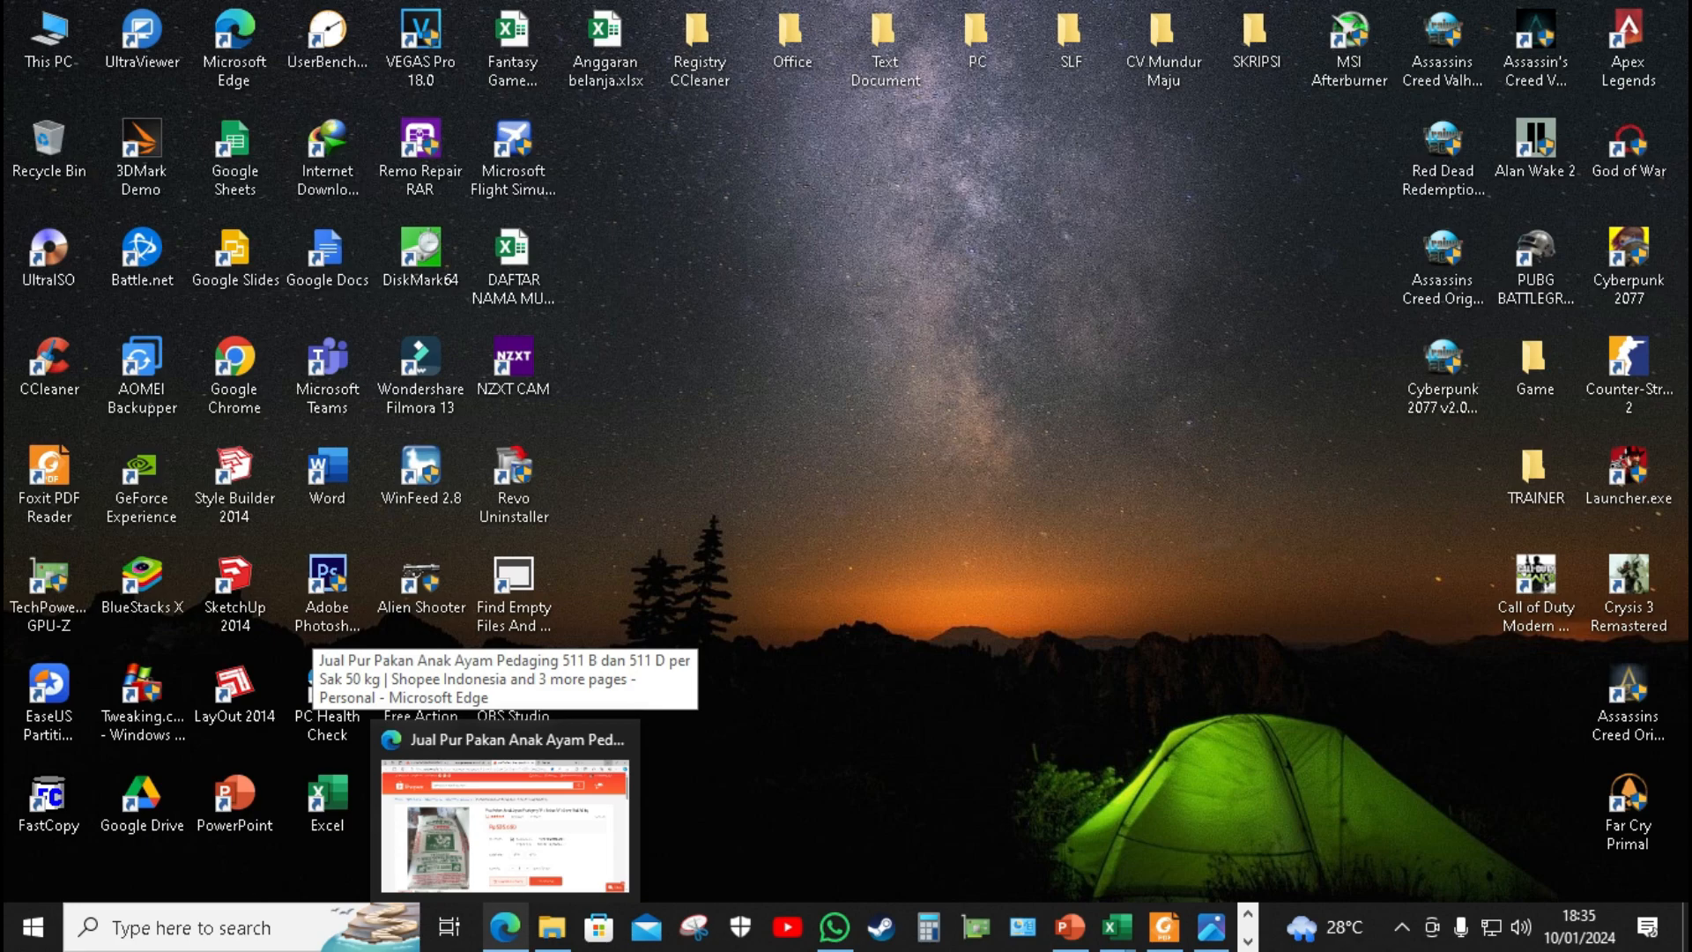
{"action": "left_click", "coordinate": [504, 824]}
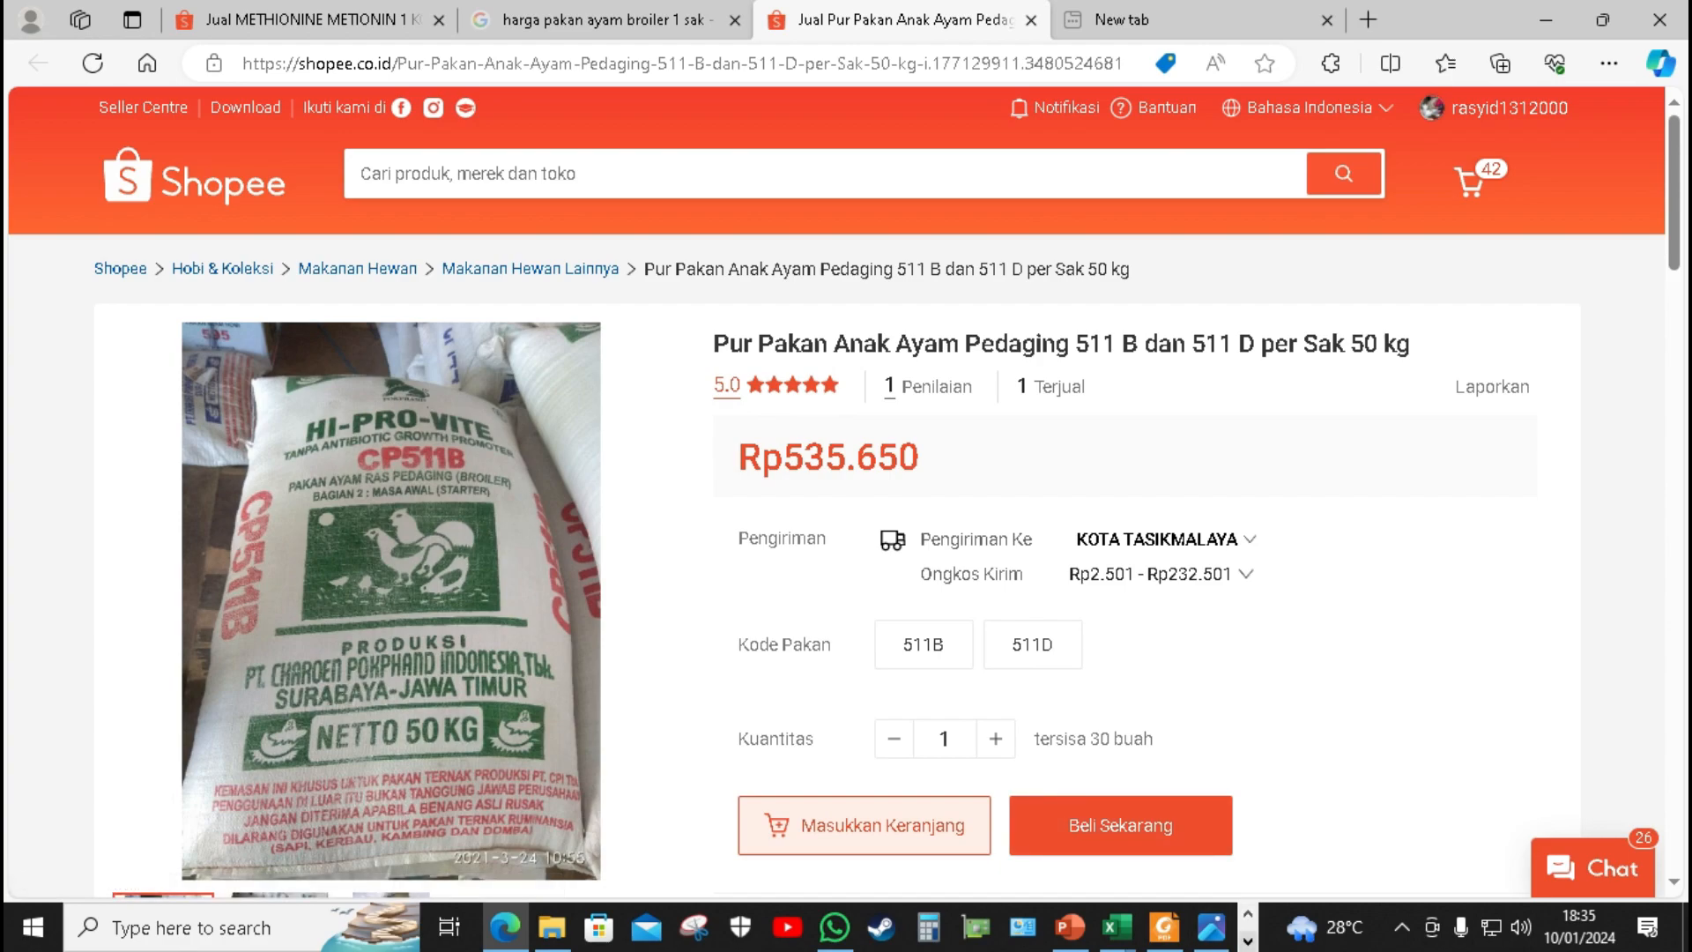
Step: Open Calculator, subtract 286000 from 500000 to find the cost difference per sack, and close it
{"action": "key", "text": "super+r"}
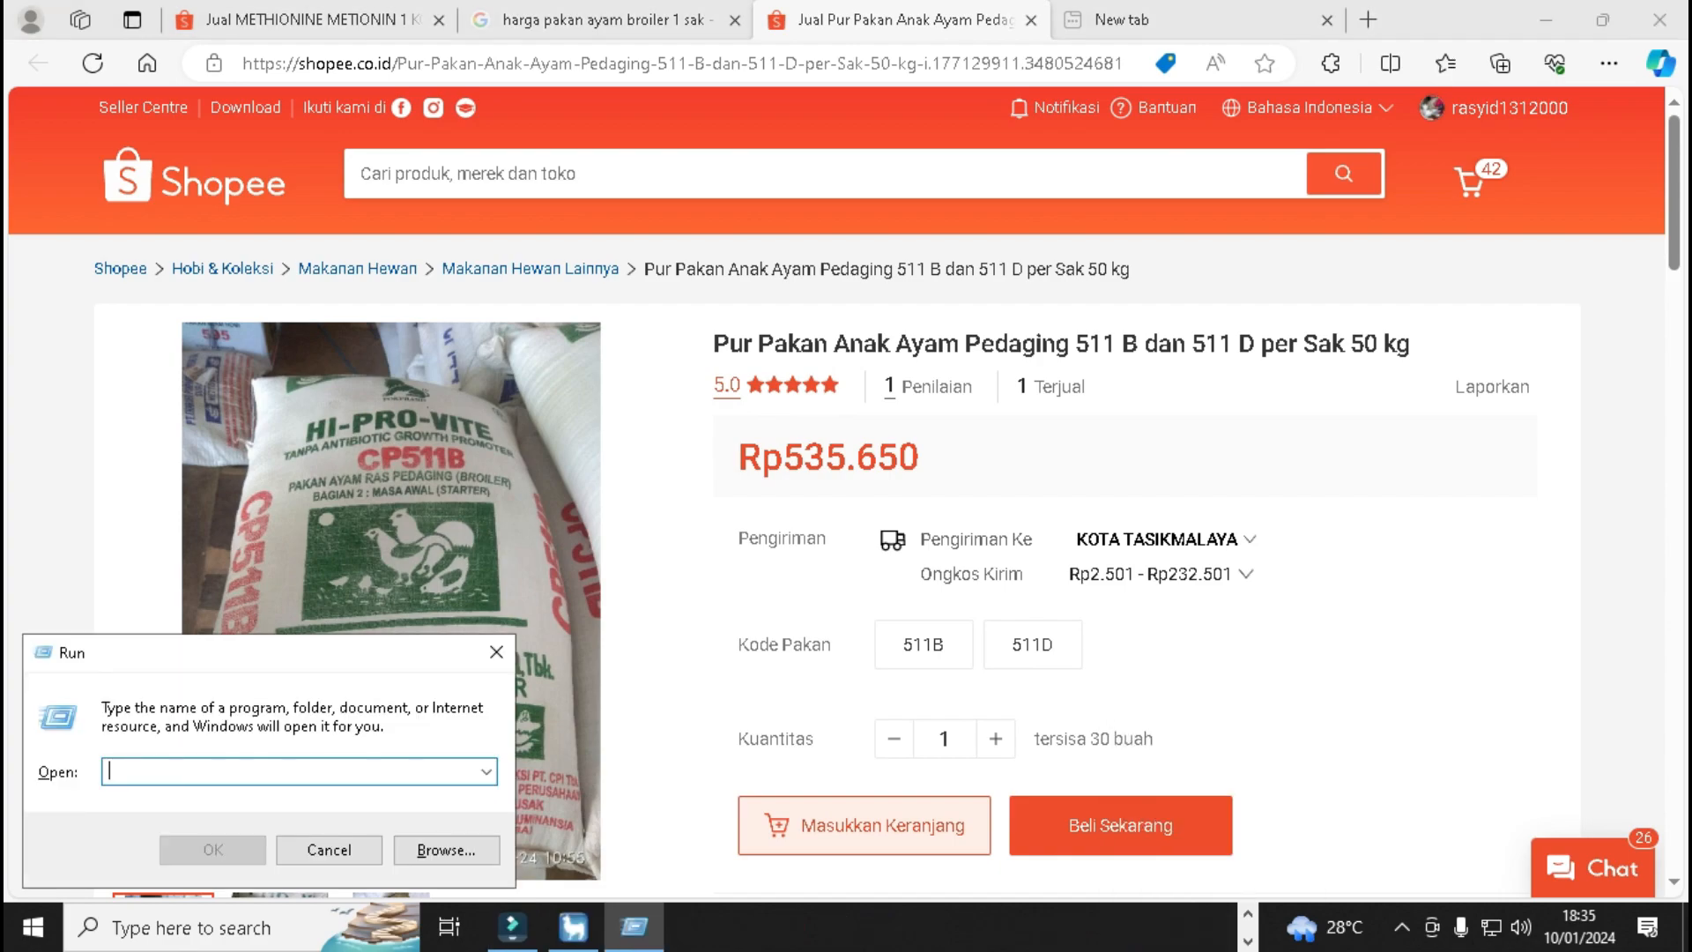
{"action": "type", "text": "%temp%"}
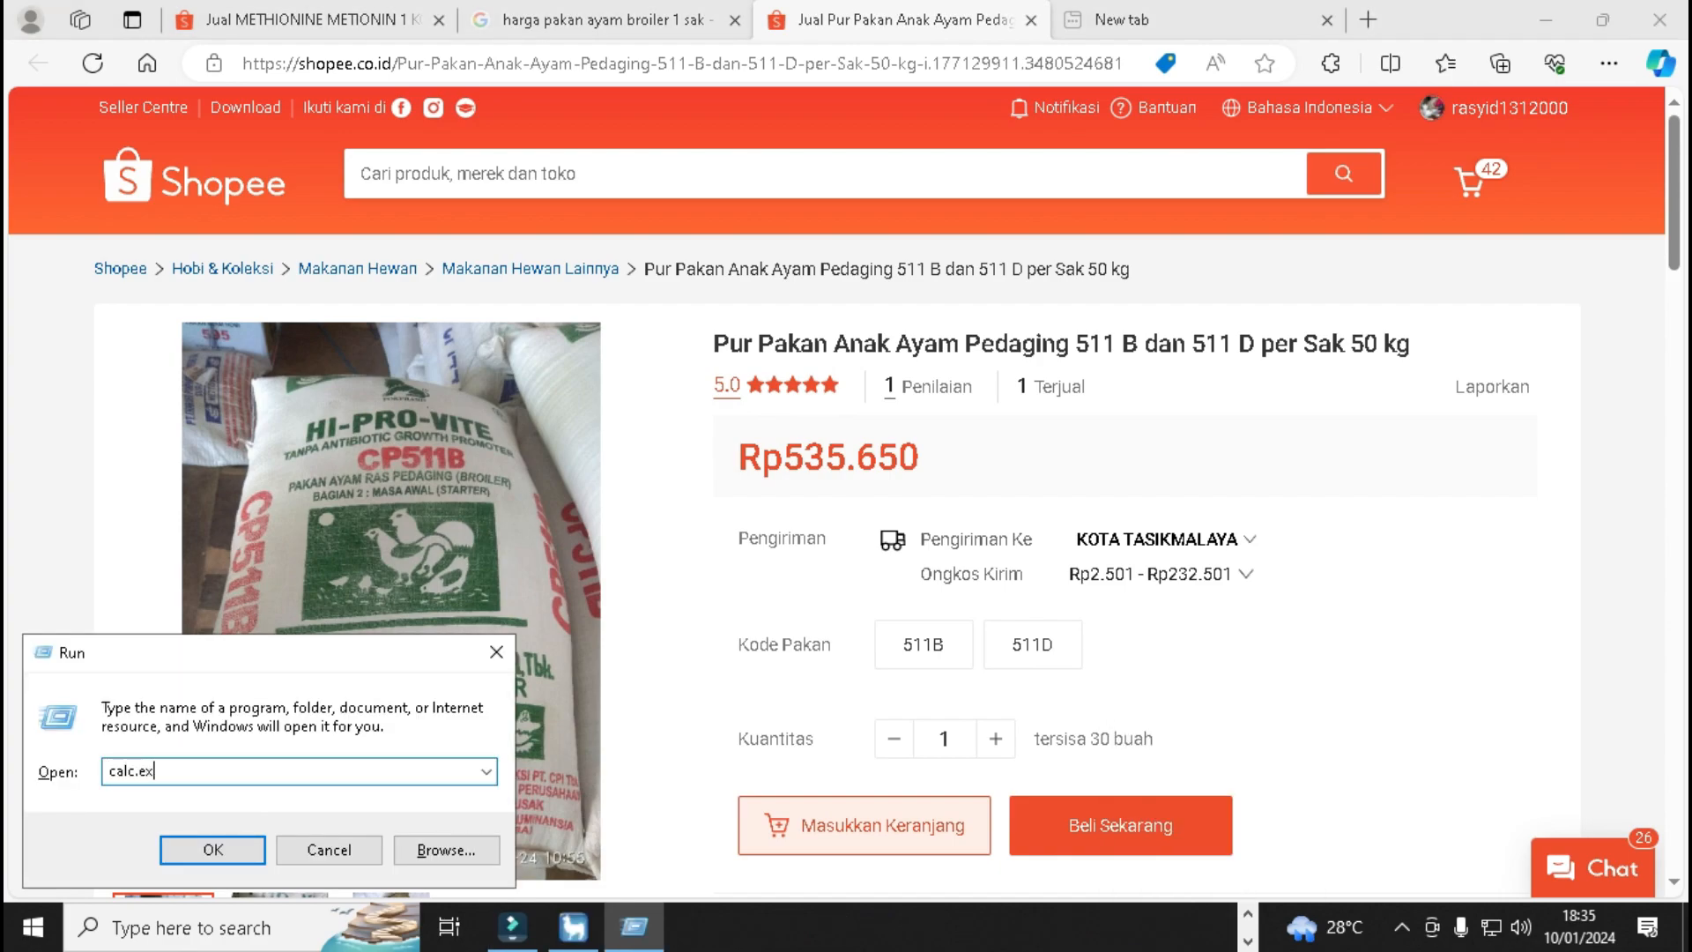
{"action": "key", "text": "Return"}
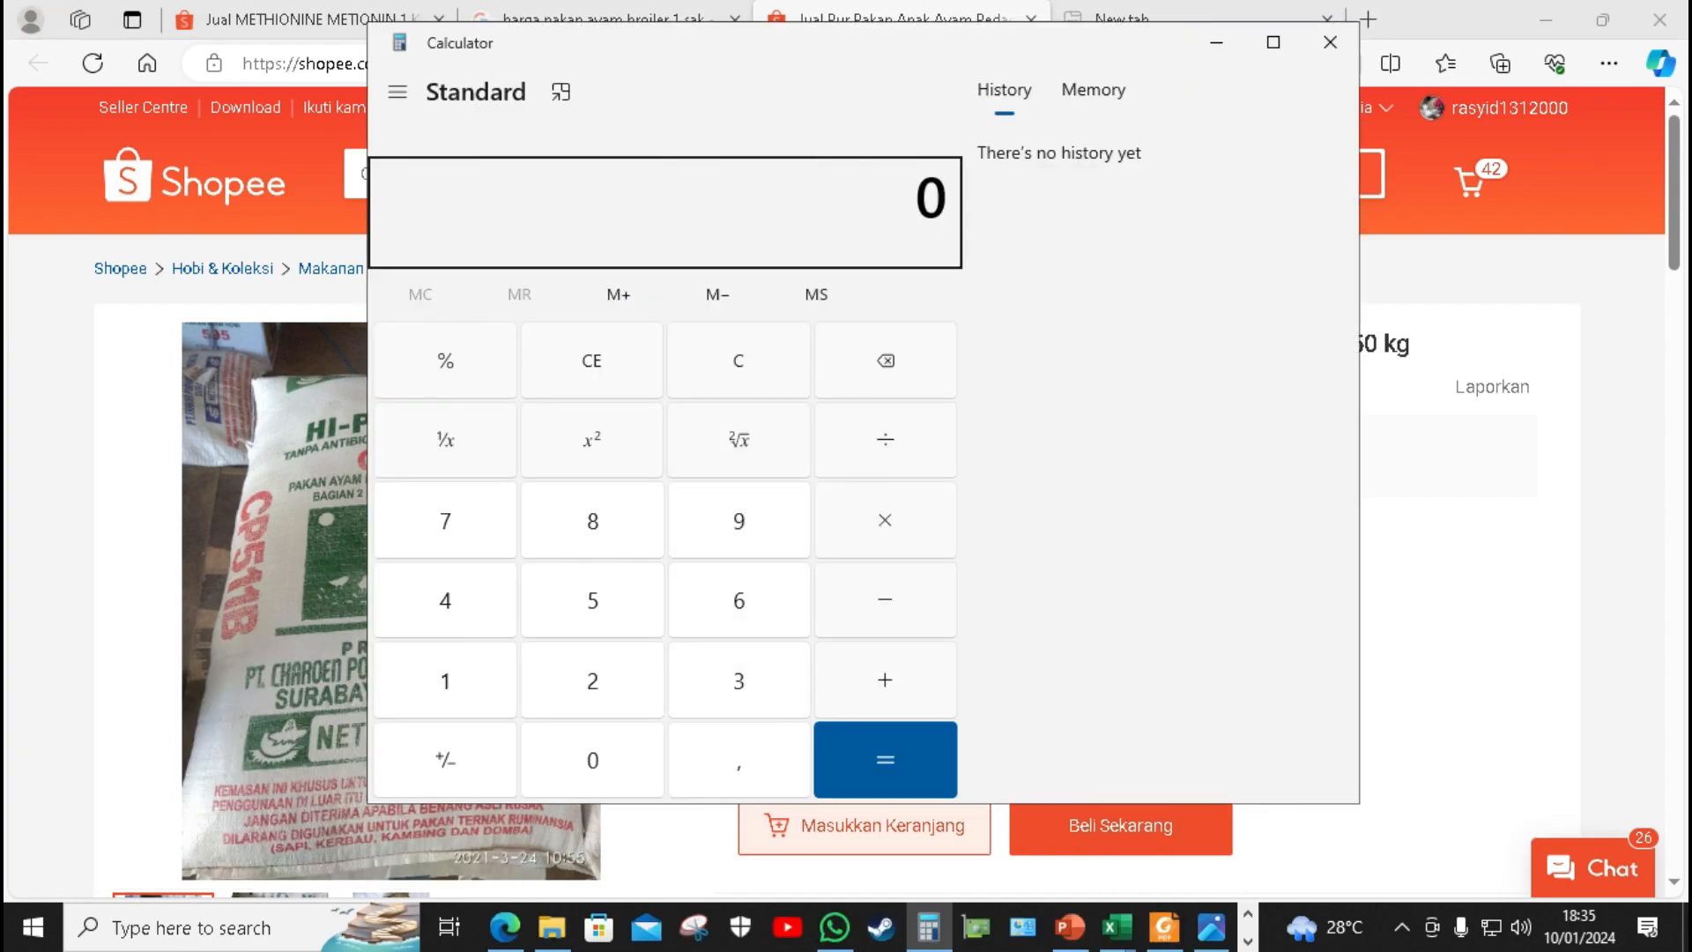
{"action": "type", "text": "500"}
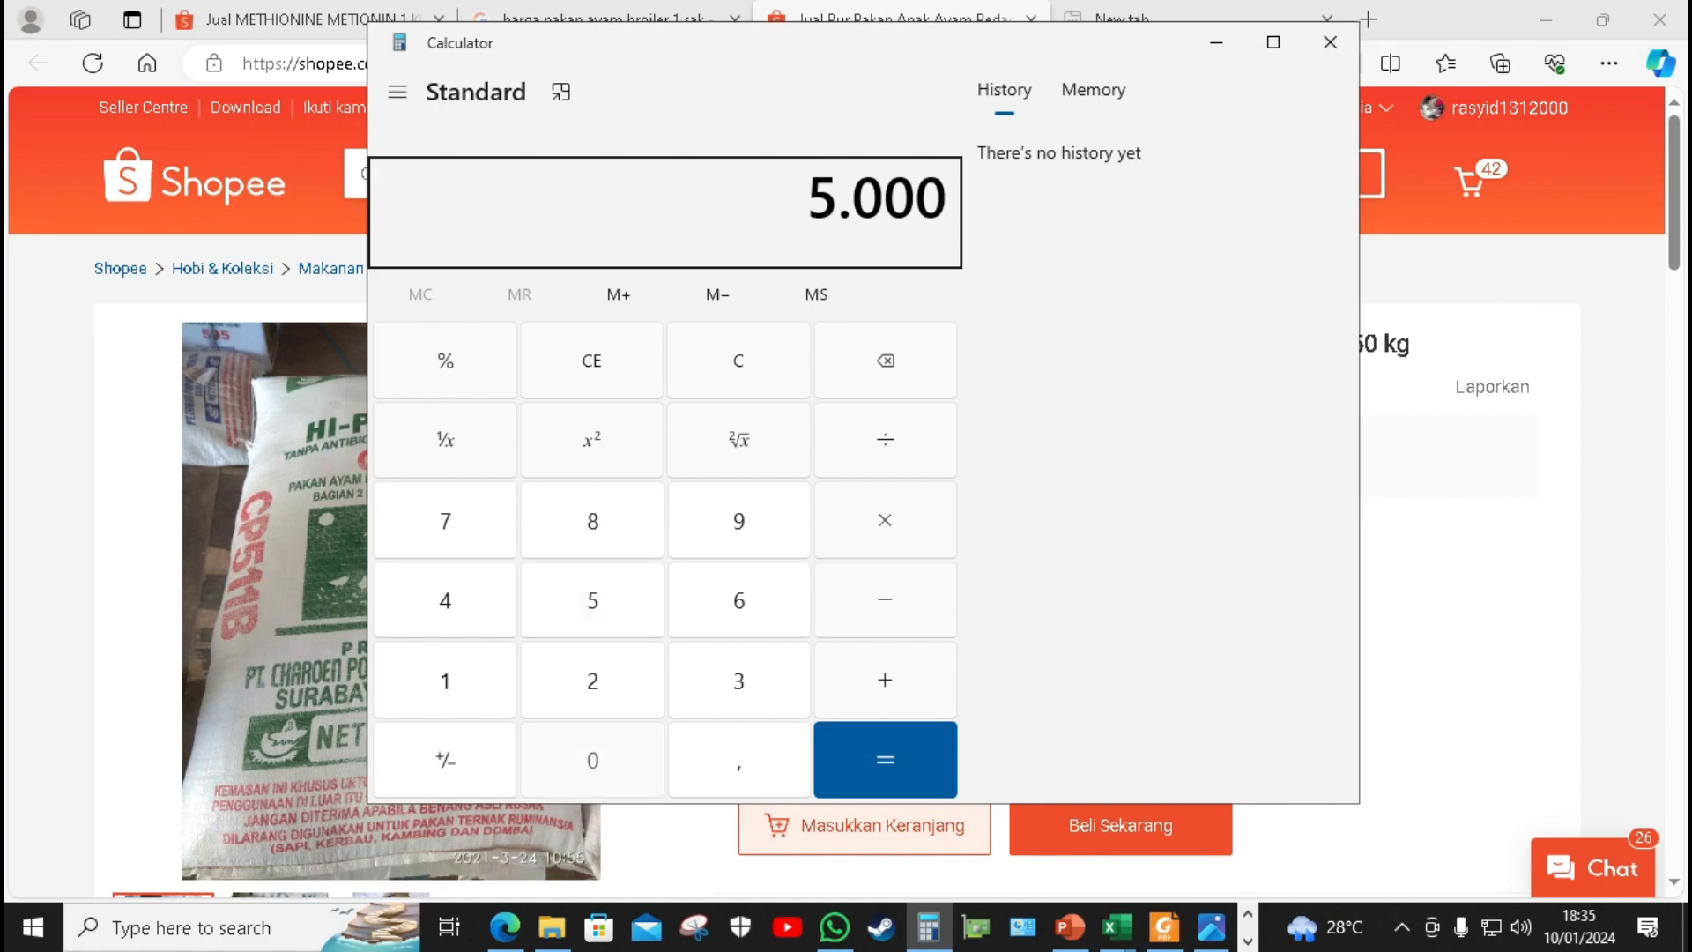
{"action": "type", "text": ".000"}
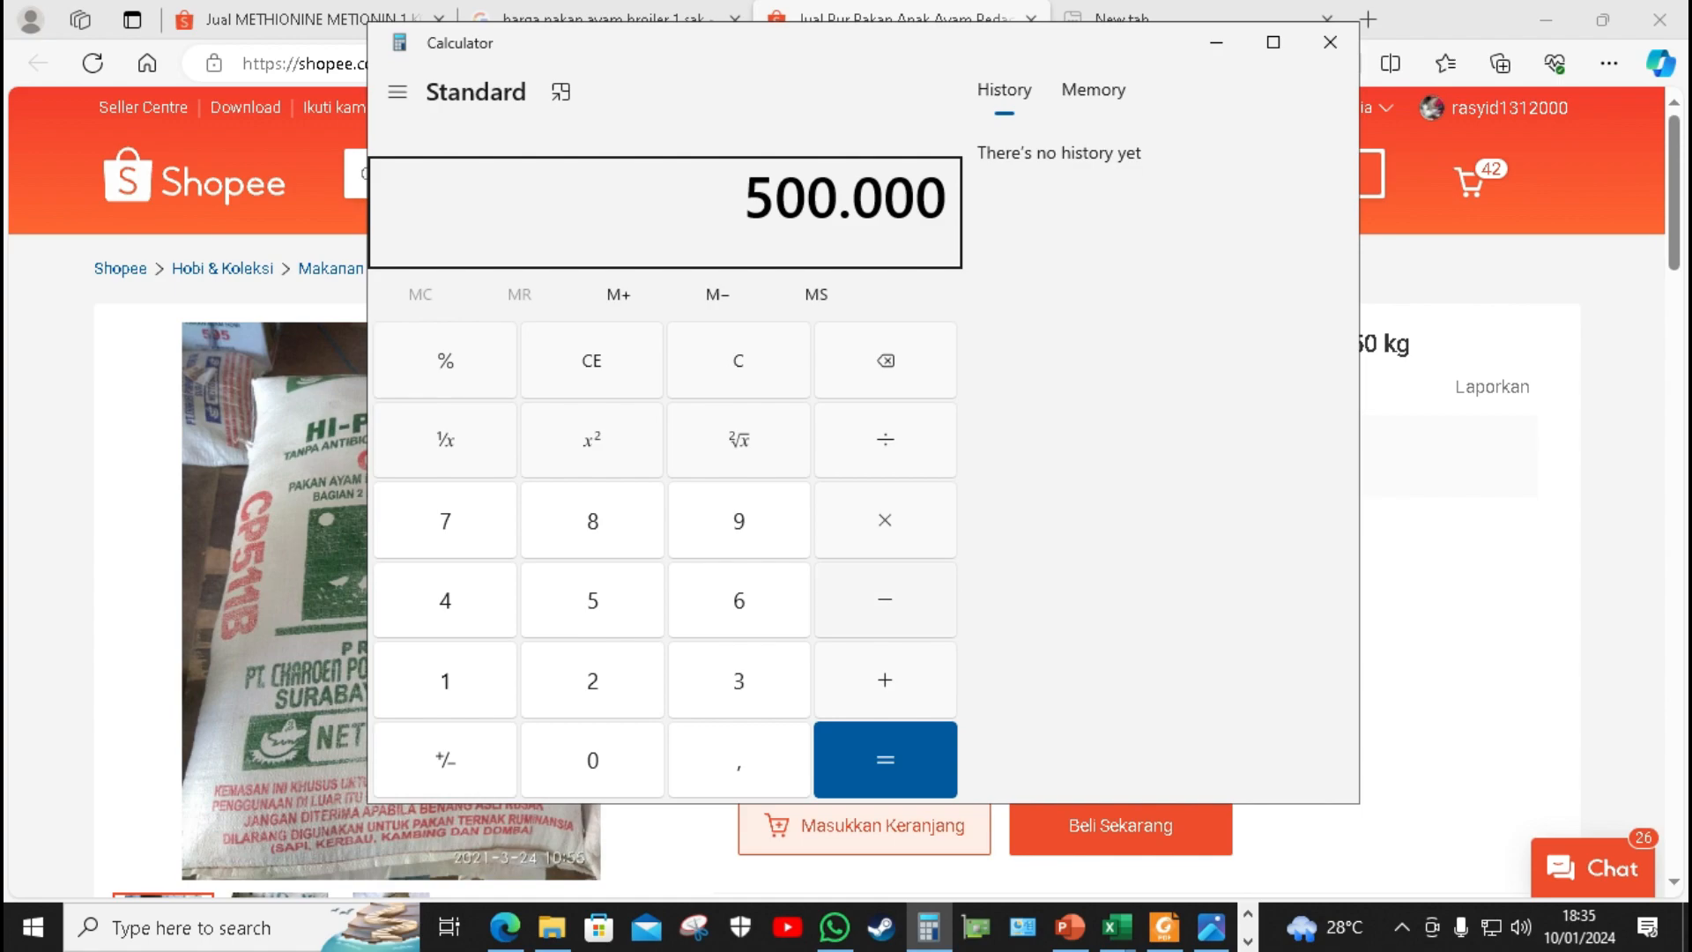
{"action": "key", "text": "minus"}
{"action": "type", "text": "28600"}
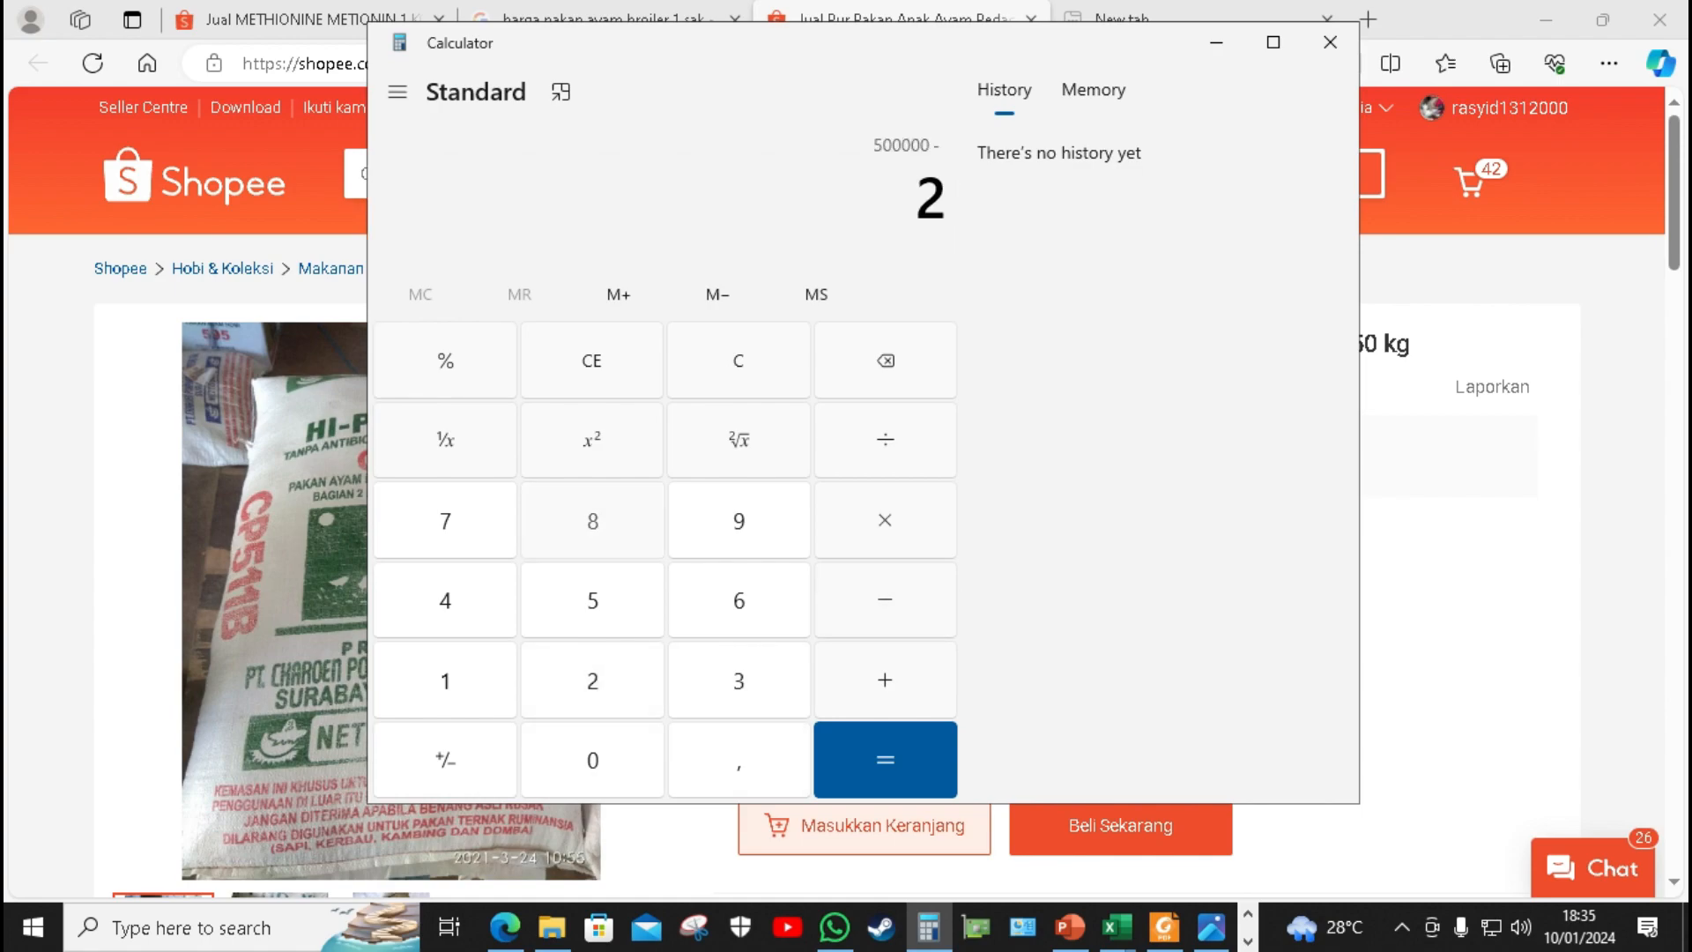
{"action": "type", "text": "0"}
{"action": "key", "text": "Return"}
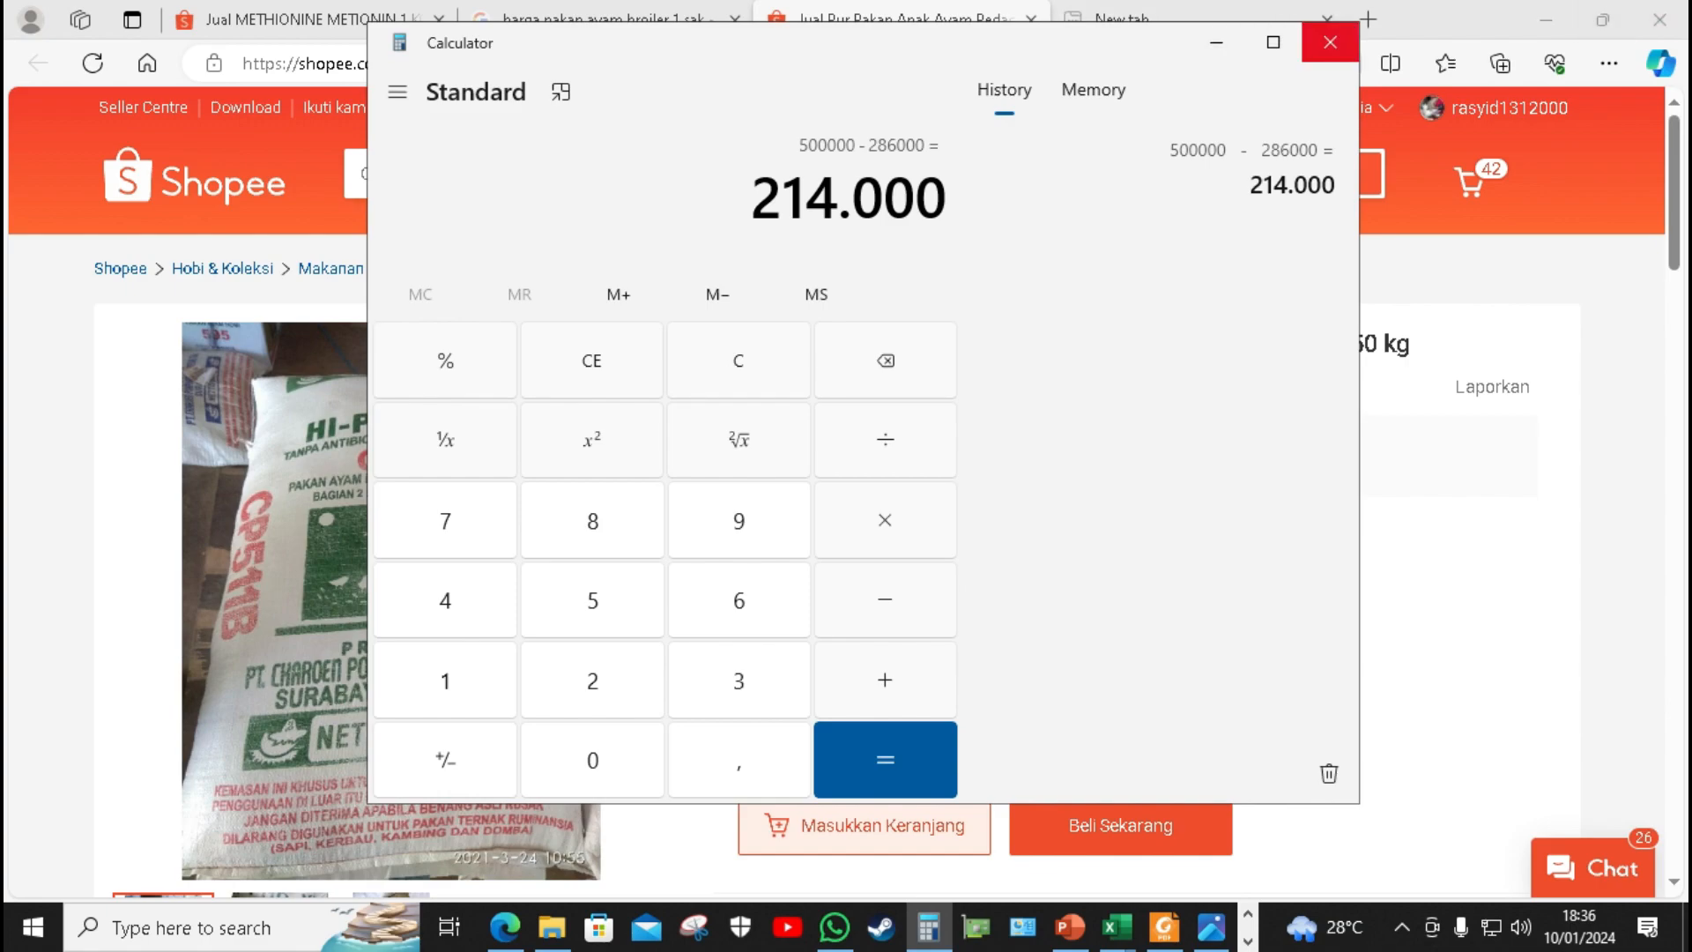
{"action": "left_click", "coordinate": [1330, 42]}
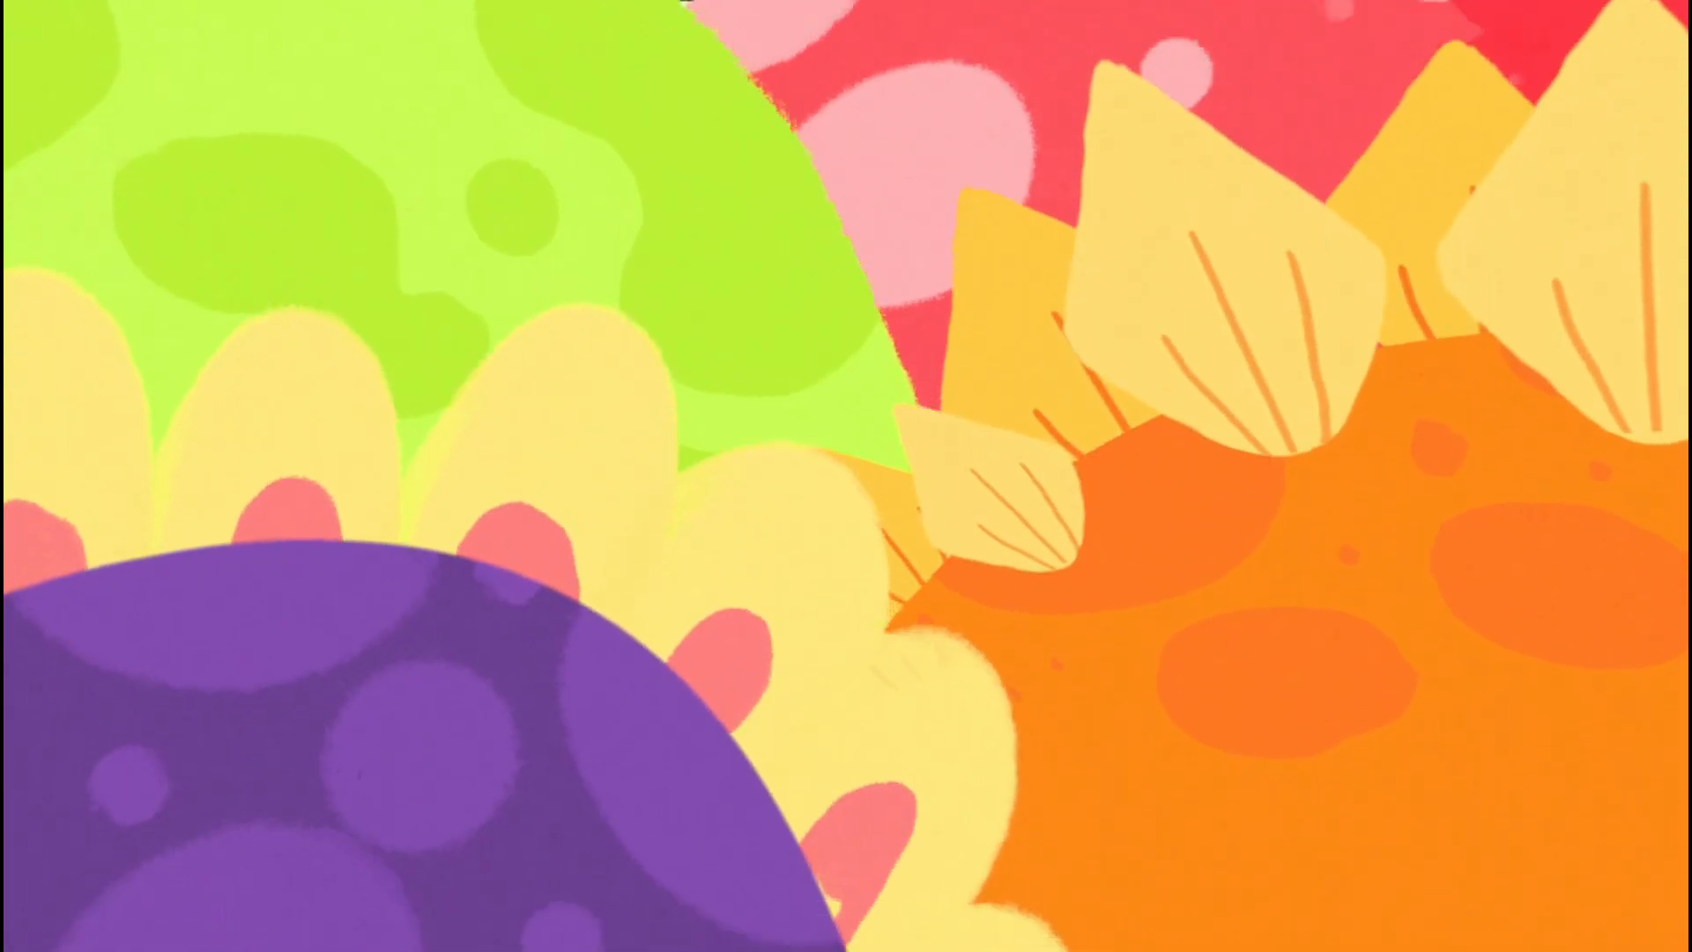